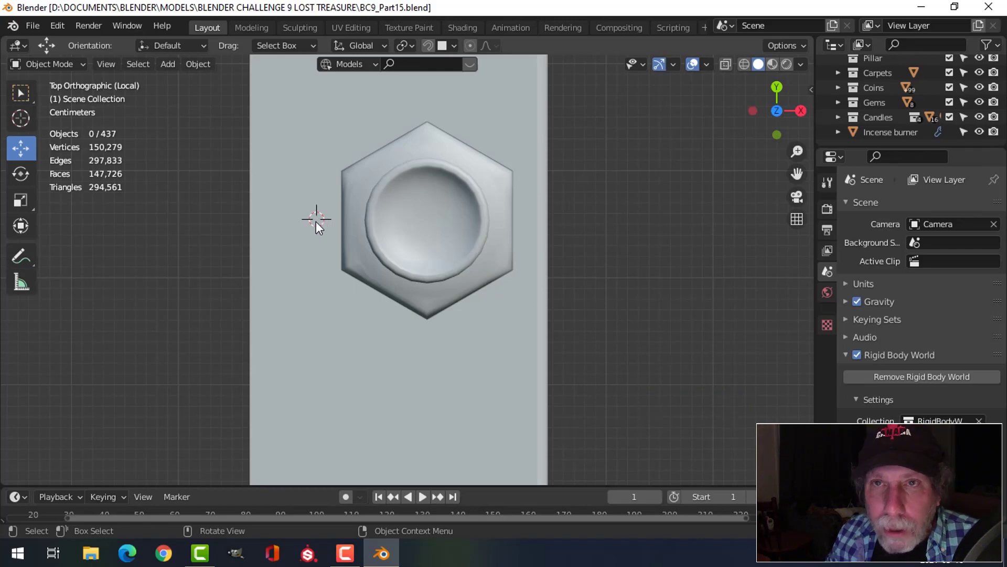
Add a NURBS path at the 3D cursor and scale its points down to a factor of about 0.043
key("shift+a")
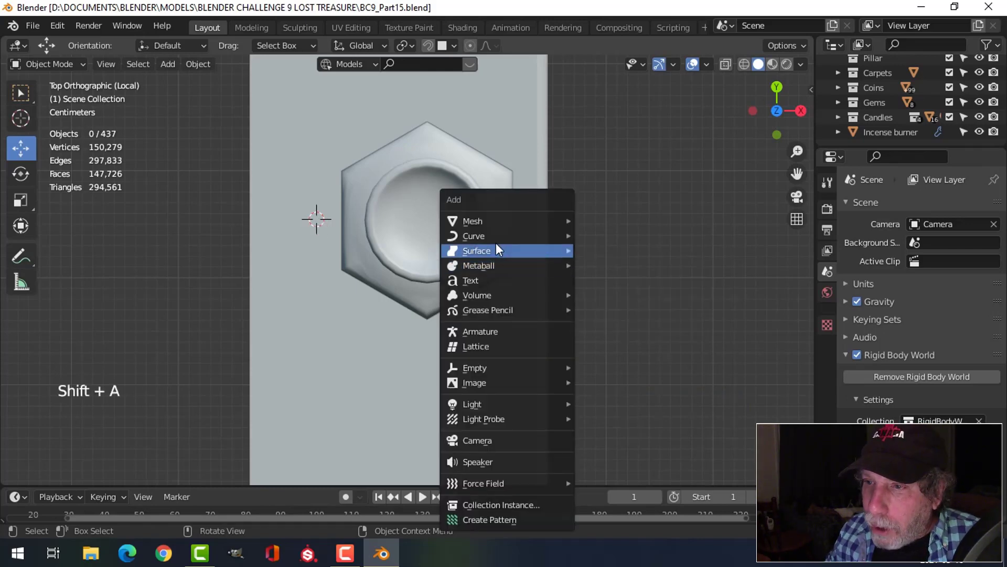
mouse_move(492, 238)
left_click(599, 303)
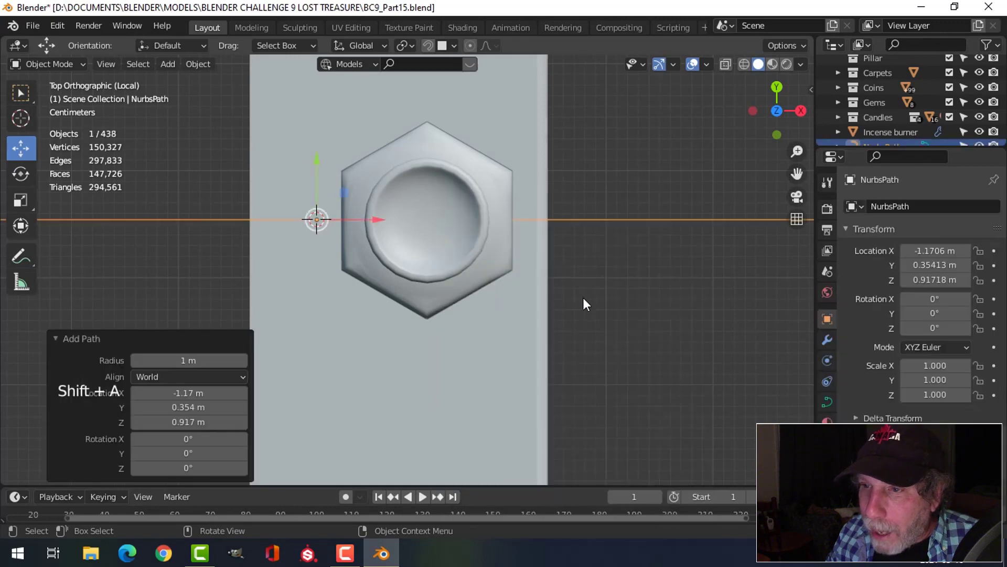
scroll(584, 298, "down", 4)
key("Tab")
key("s")
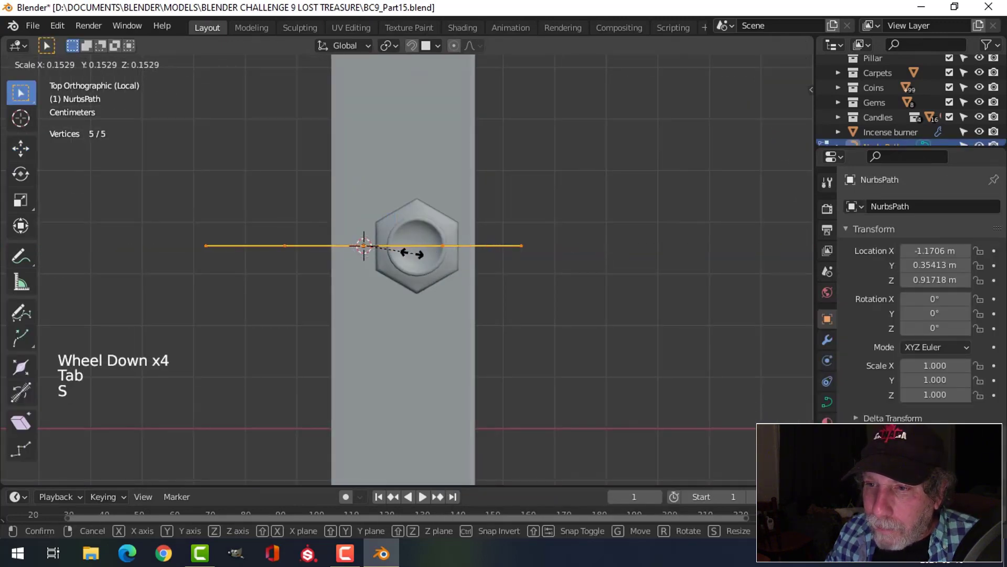
left_click(375, 245)
scroll(404, 253, "up", 4)
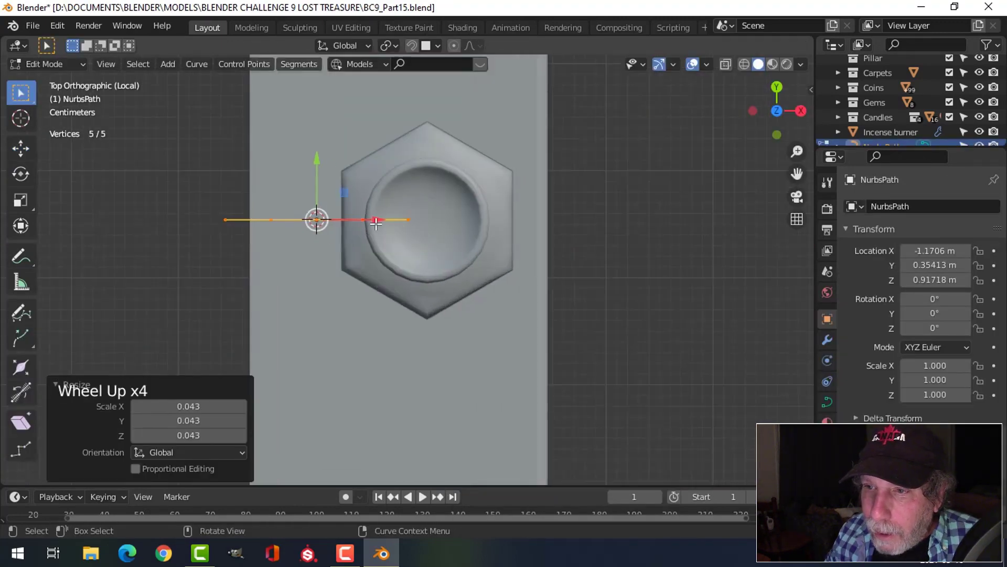
Move the path's points about 0.087 m along X so the path starts at its origin, and return to Object Mode
left_click_drag(373, 220, 472, 227)
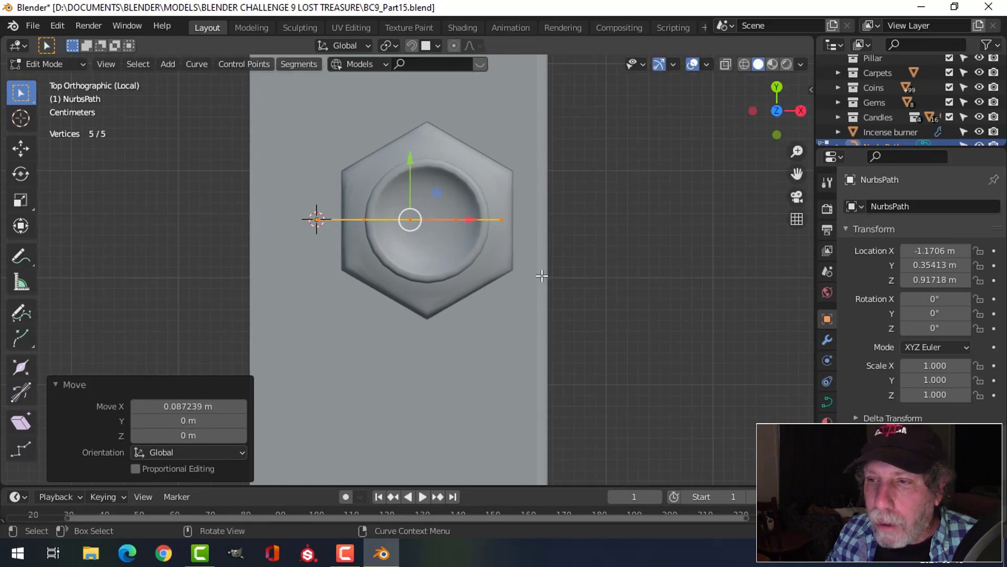
key("Tab")
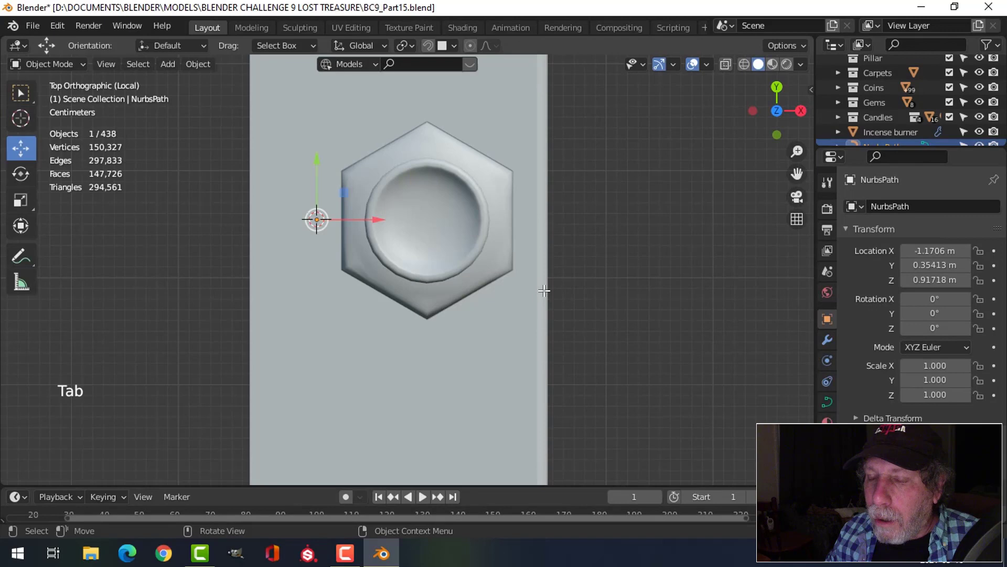
scroll(902, 125, "down", 3)
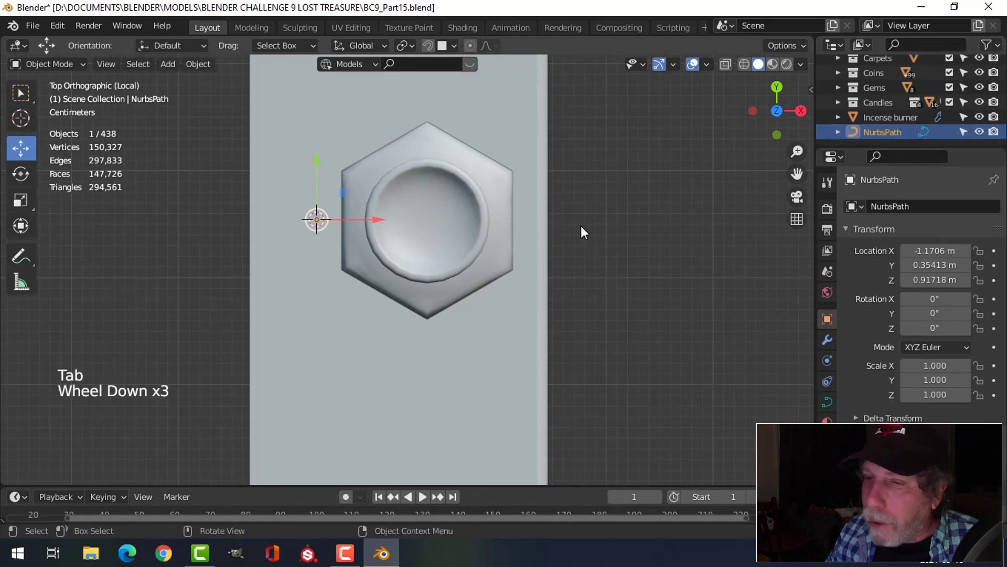
Add a plane at the 3D cursor and merge all its vertices at center into a single point
key("shift+a")
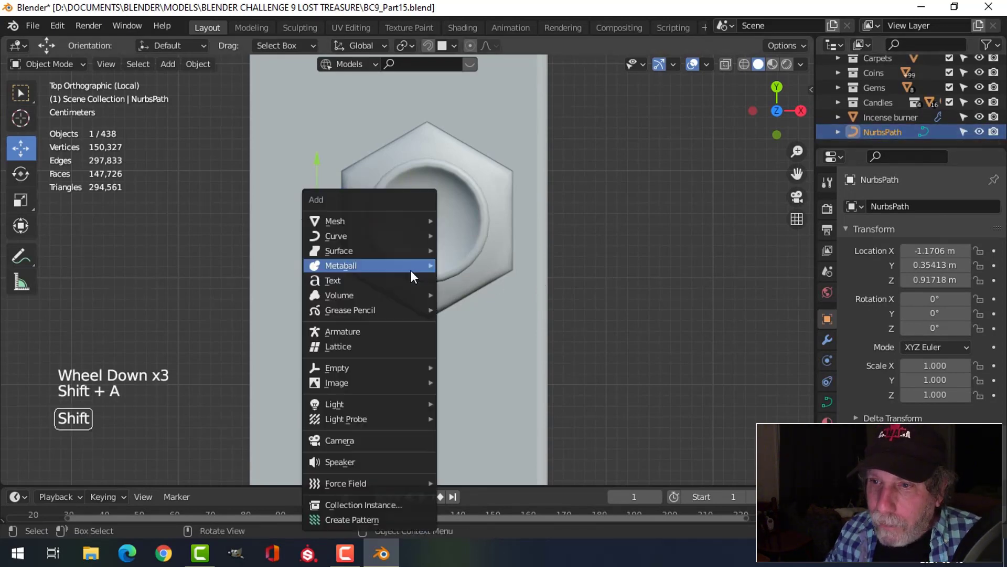
mouse_move(388, 217)
left_click(478, 217)
key("Tab")
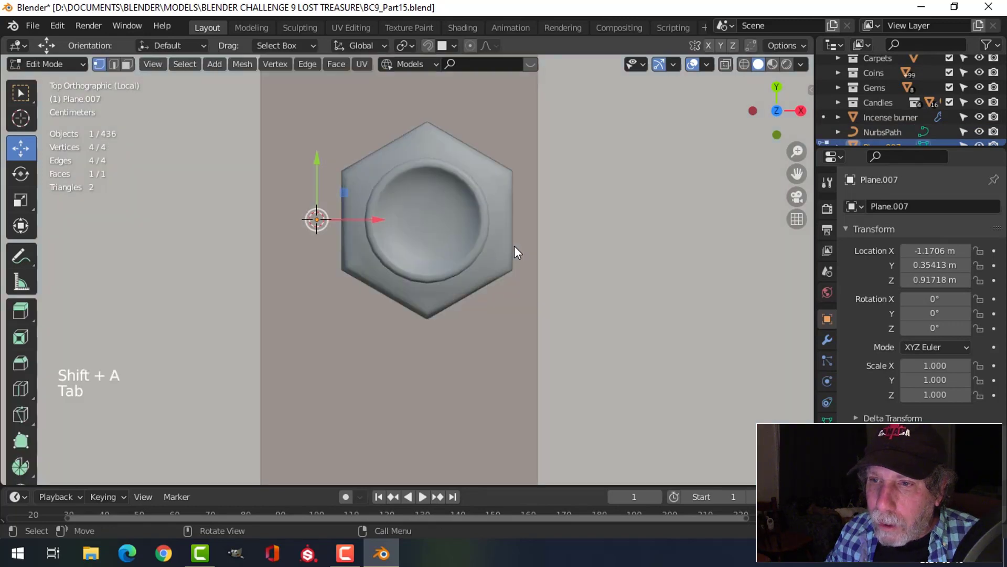
key("m")
left_click(514, 246)
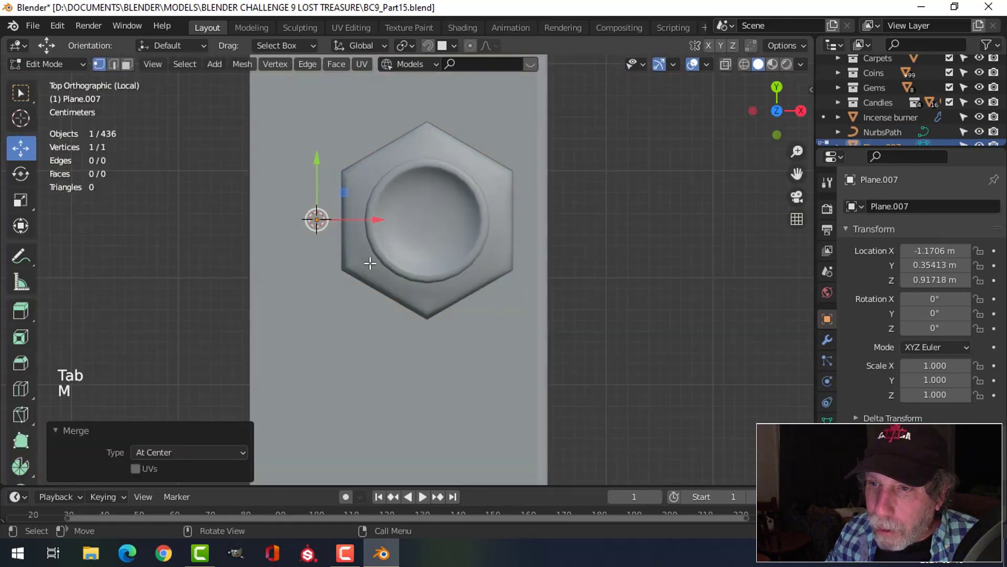
scroll(404, 267, "up", 3)
scroll(897, 135, "down", 2)
Rename the merged plane object as Point
left_click(887, 134)
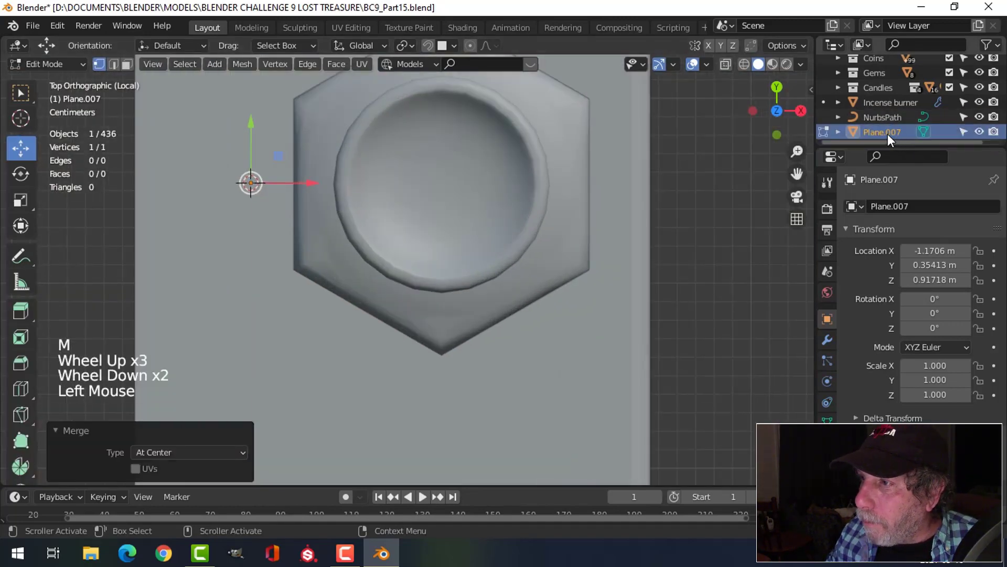
double_click(922, 133)
type("Point")
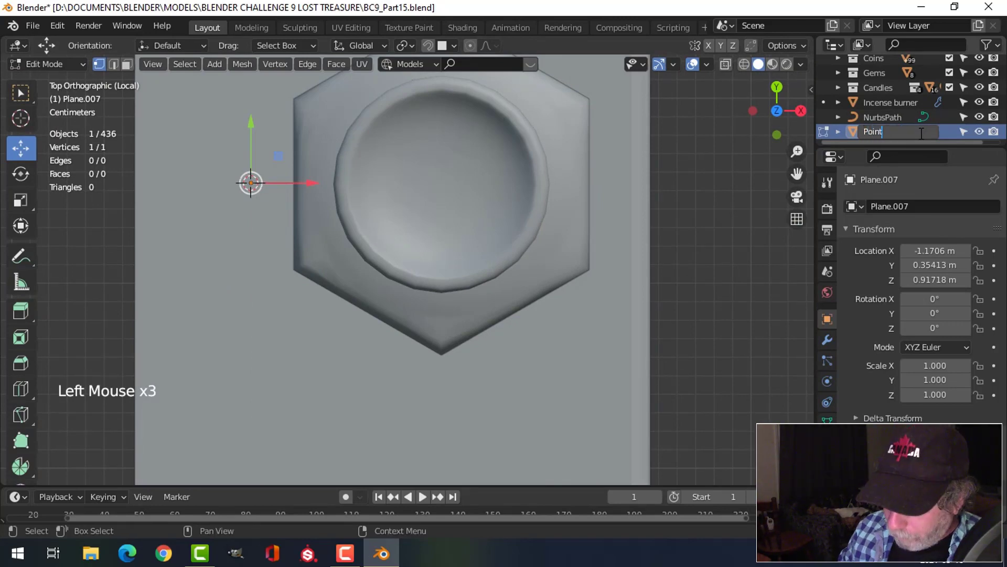
key("Return")
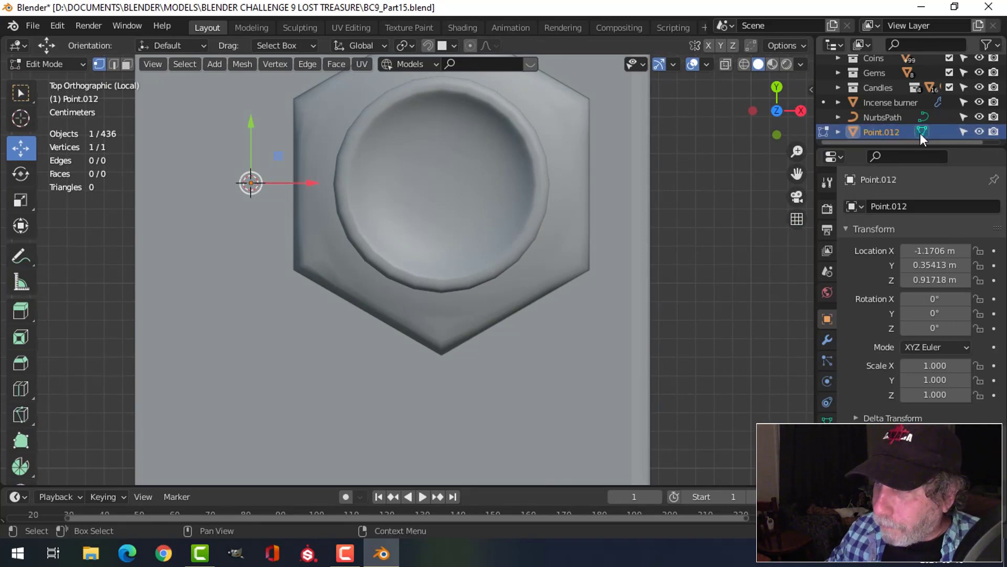
Add an Array modifier to the point object and set its fit type to Fit Curve
left_click(827, 340)
left_click(886, 208)
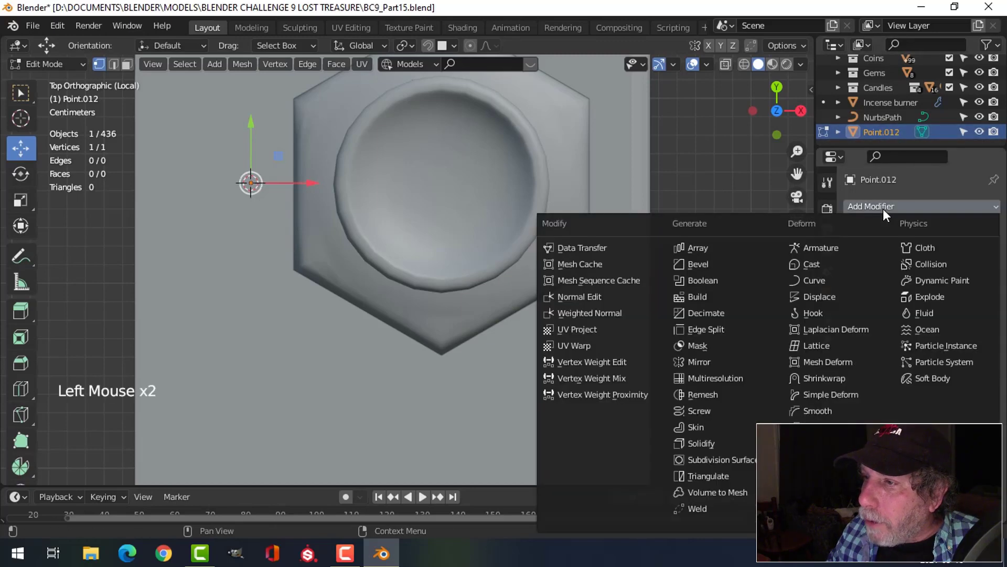
left_click(716, 250)
left_click(925, 255)
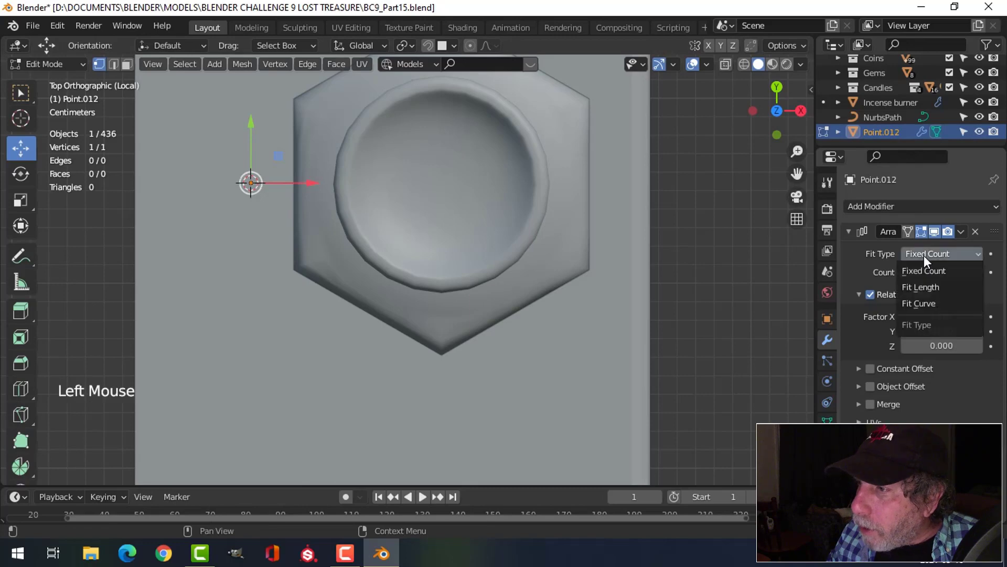
left_click(923, 303)
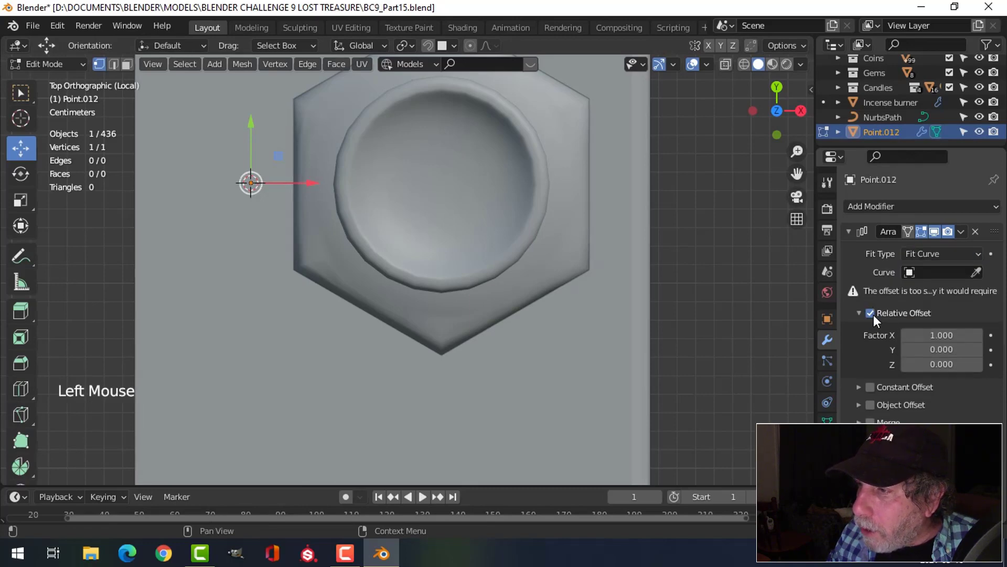
Replace the array's relative offset with a constant offset and assign NurbsPath as its curve
left_click(871, 314)
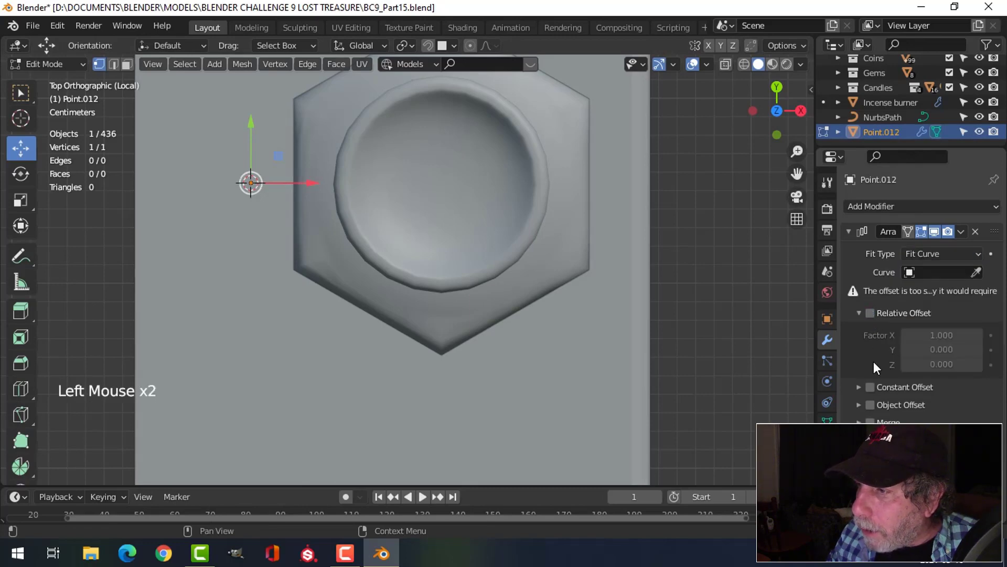
left_click(869, 388)
left_click(935, 272)
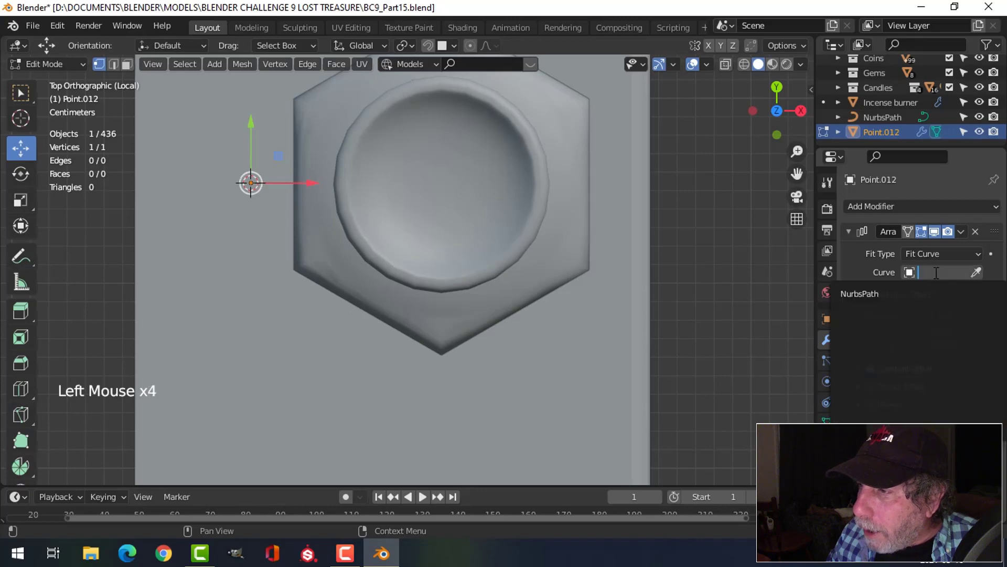
left_click(860, 292)
In wireframe display, set the array's constant offset distance X to 0.019 m and return to Object Mode
scroll(315, 234, "up", 3)
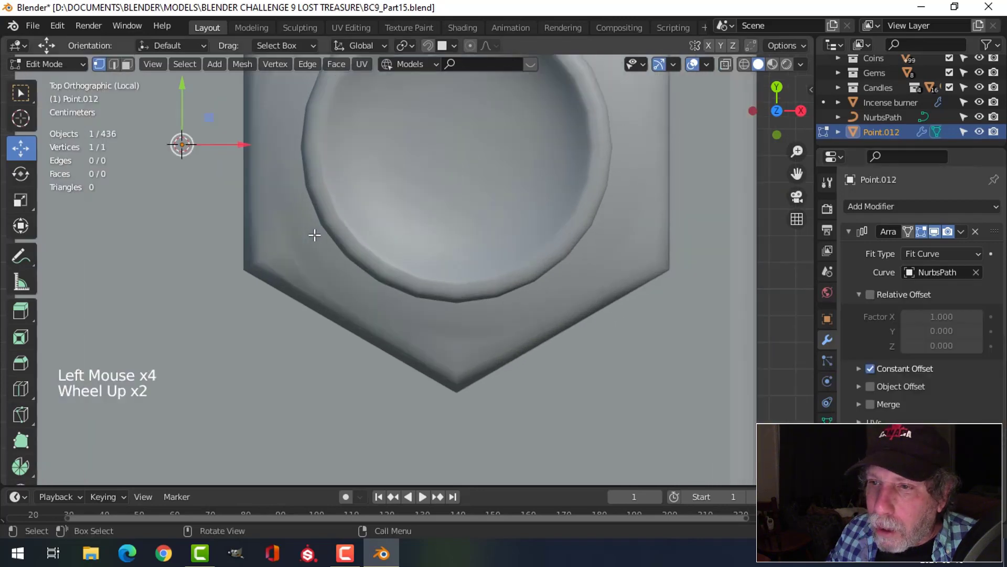
scroll(315, 235, "down", 3)
key("z")
left_click(225, 245)
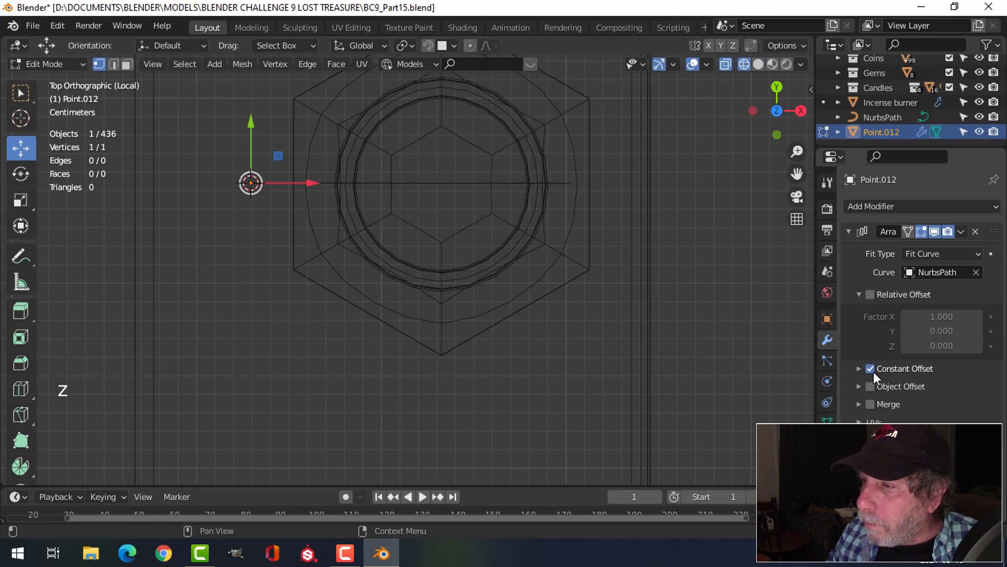
left_click(859, 369)
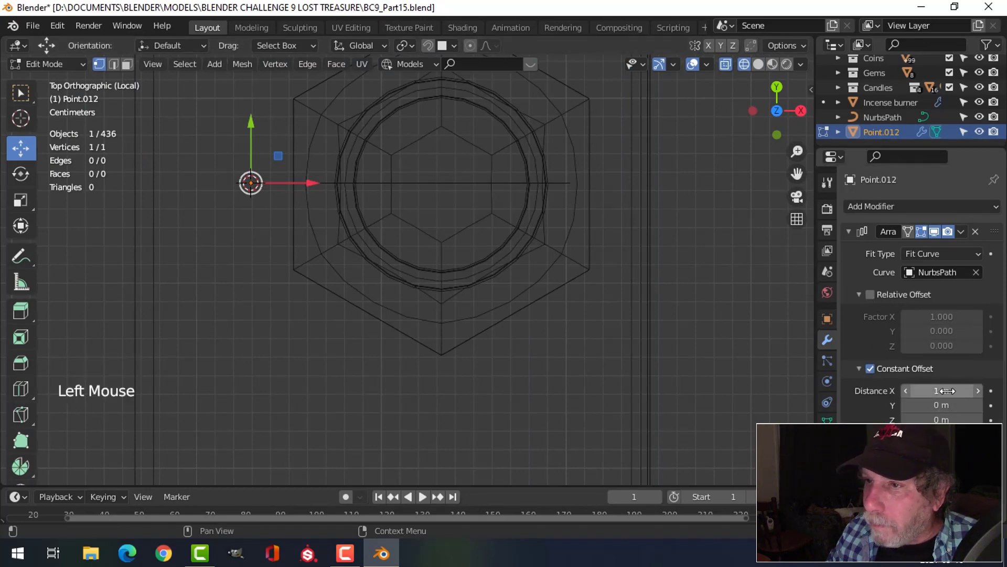
mouse_move(942, 390)
left_mouse_down()
mouse_move(929, 390)
mouse_move(944, 390)
left_mouse_up()
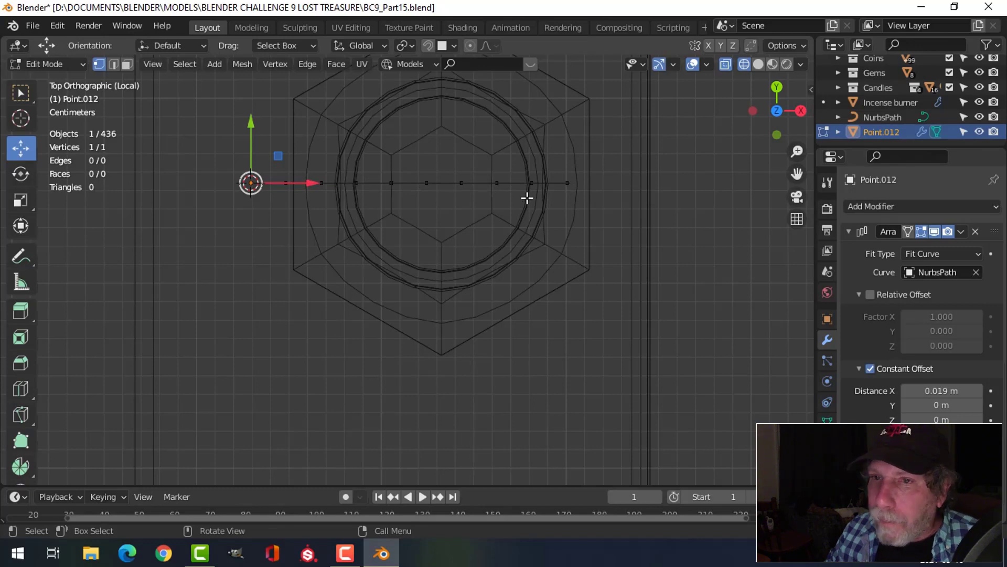
key("Tab")
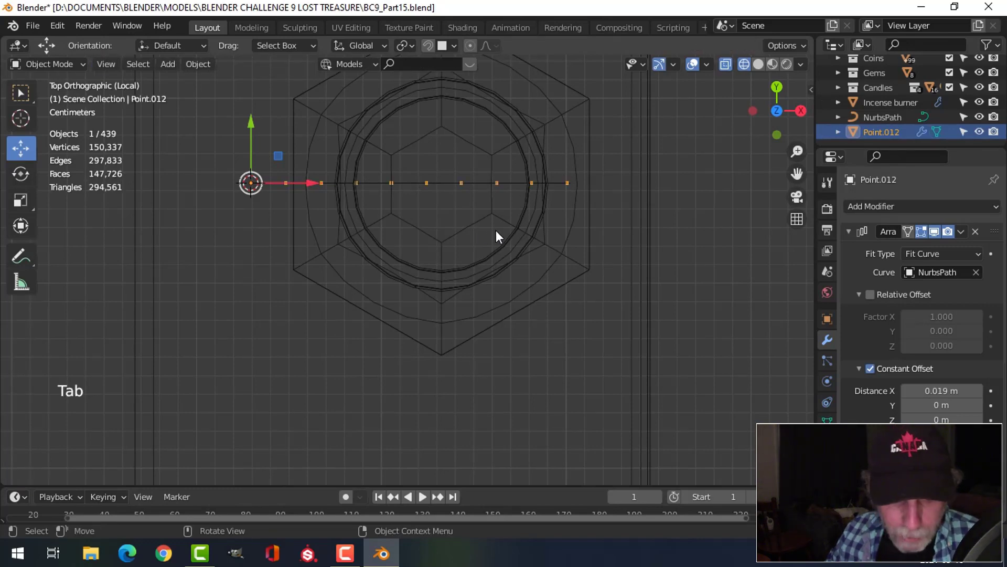
Add a UV sphere with 16 segments and 8 rings at the 3D cursor and scale its mesh to about 0.02
key("shift+a")
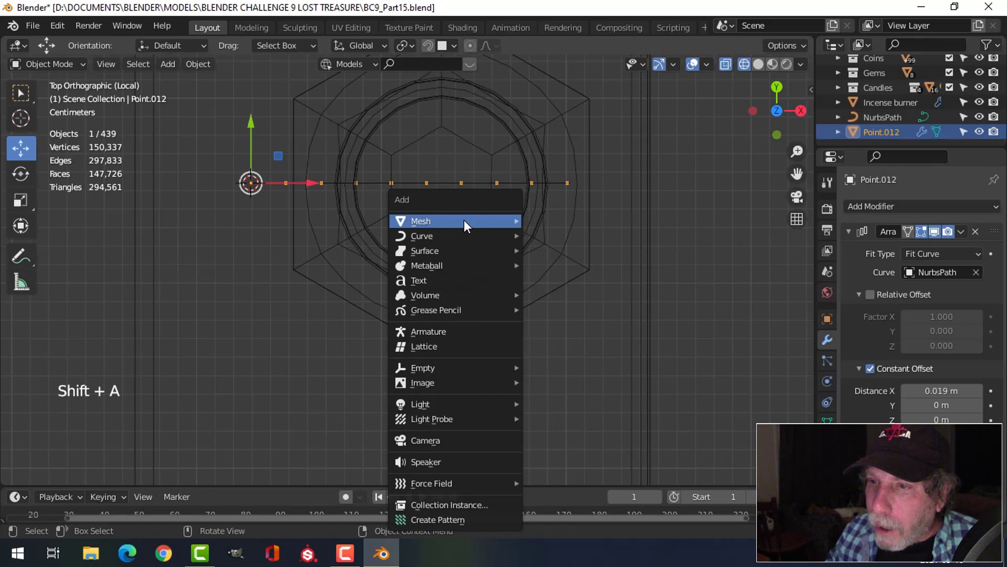
mouse_move(464, 221)
left_click(546, 264)
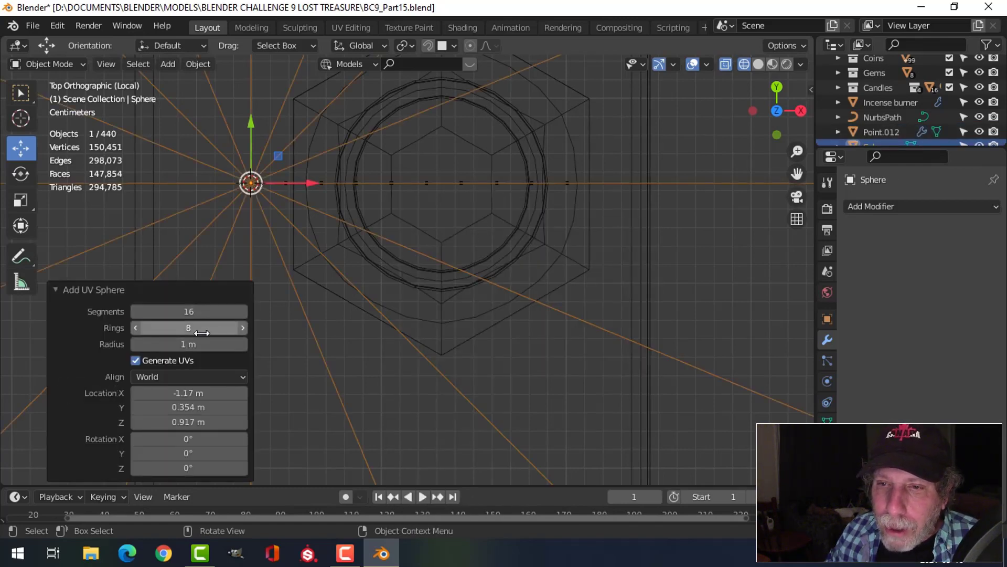
scroll(436, 243, "down", 9)
key("Tab")
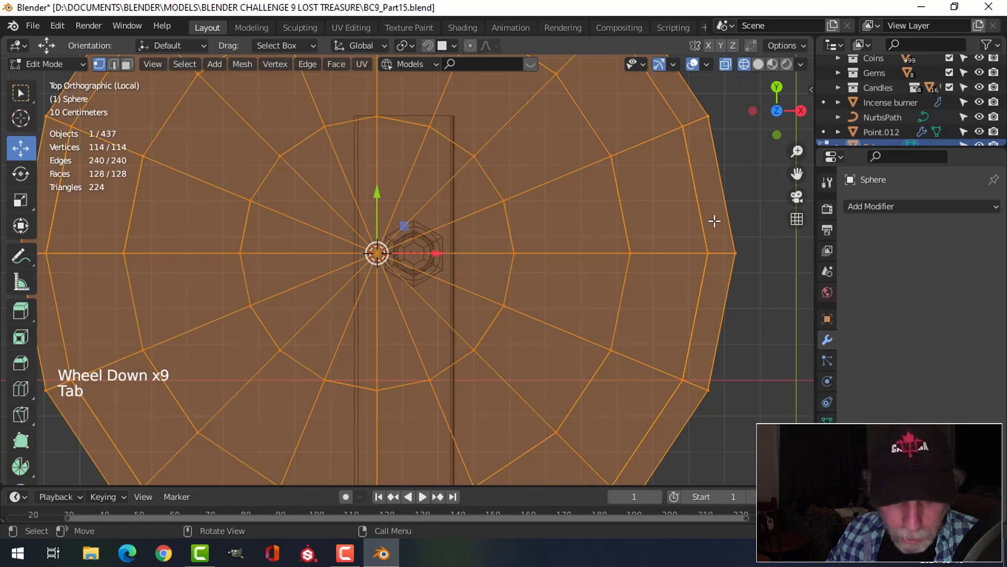
key("s")
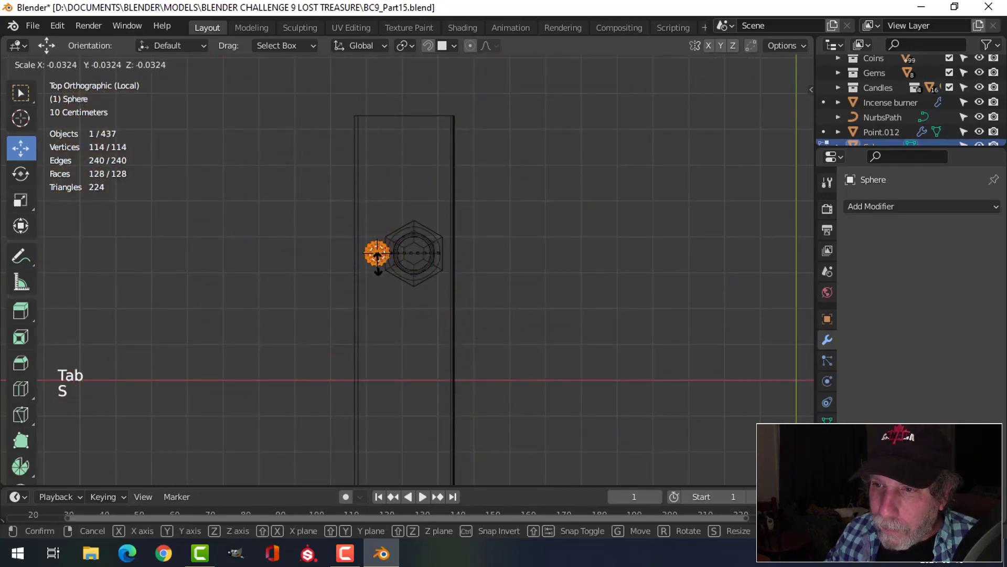
left_click(379, 253)
scroll(420, 252, "up", 9)
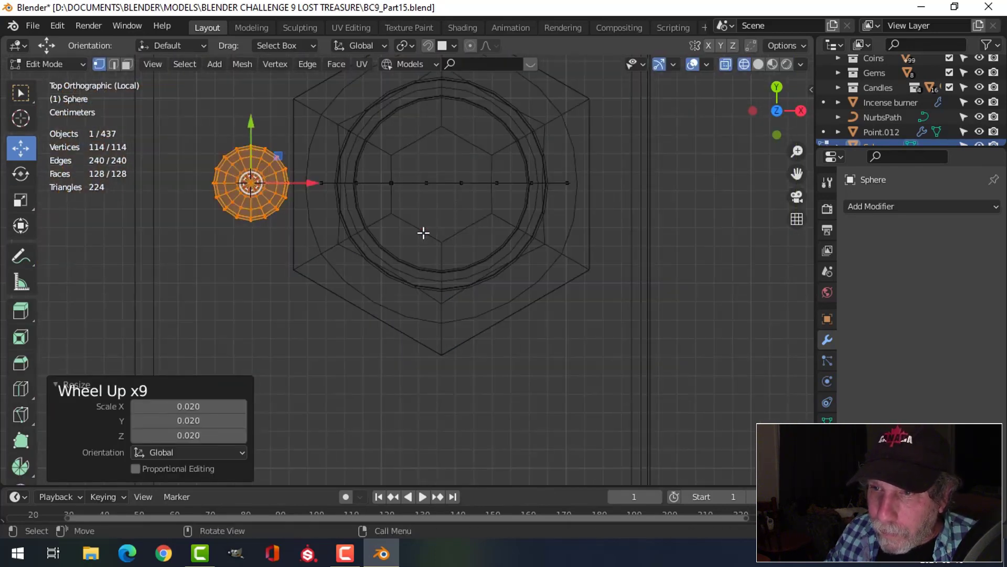
Scale the sphere's mesh down further to fit the spacing of the array points, and return to Object Mode
key("s")
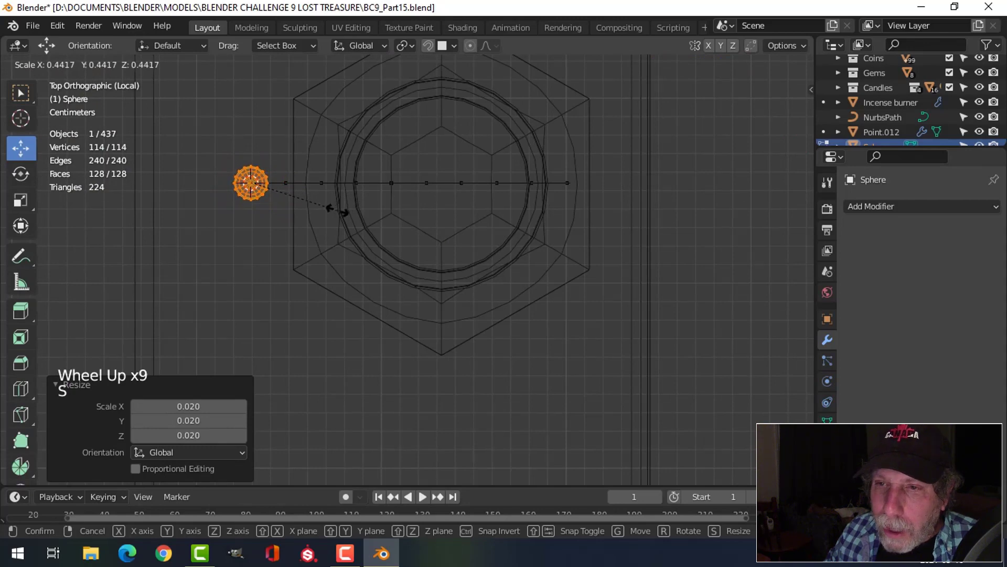
left_click(310, 197)
key("Tab")
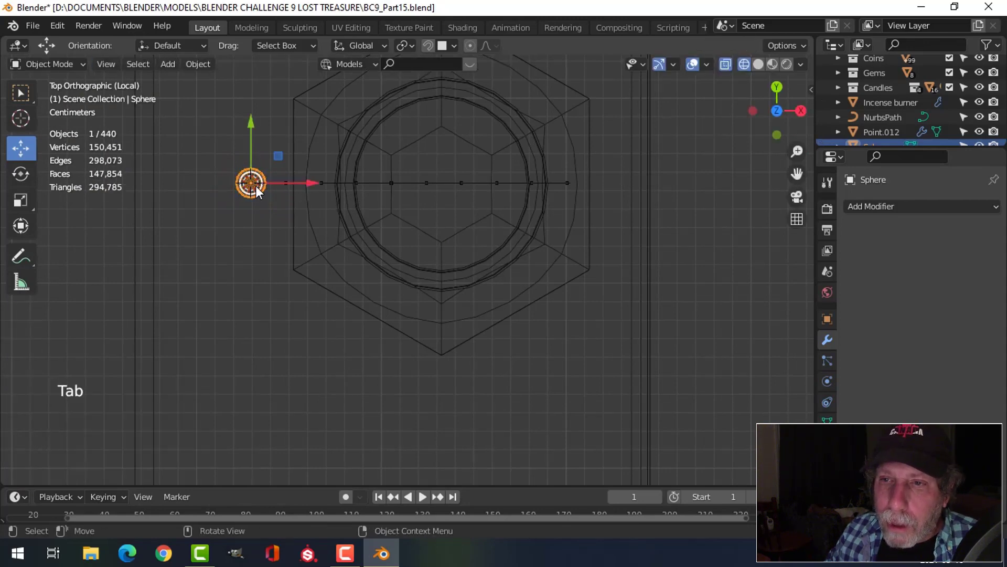
right_click(257, 188)
Switch the viewport to solid shading and deselect everything
key("z")
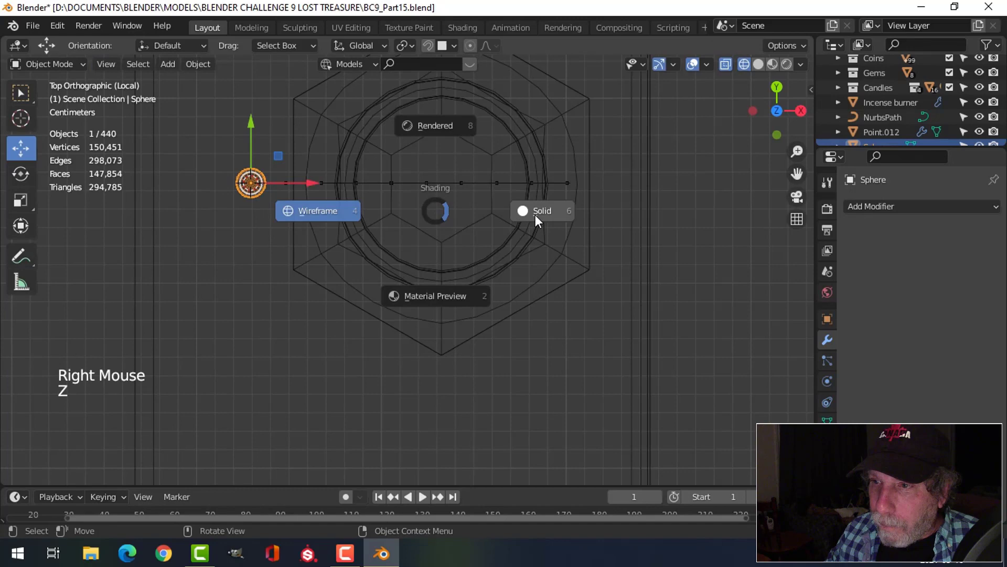
left_click(538, 215)
mouse_move(391, 250)
middle_mouse_down()
mouse_move(391, 172)
mouse_move(363, 247)
mouse_move(369, 171)
mouse_move(378, 270)
mouse_move(399, 263)
middle_mouse_up()
key("alt+a")
middle_click_drag(577, 247, 661, 206)
Hide the NURBS path and the flat slab beneath the hexagonal incense burner
left_click_drag(922, 149, 917, 199)
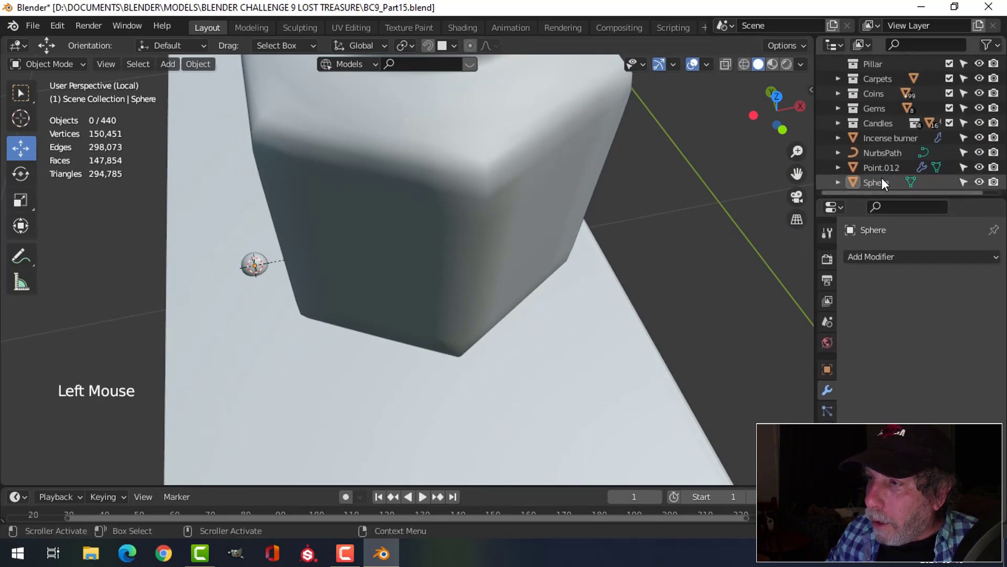
left_click(980, 153)
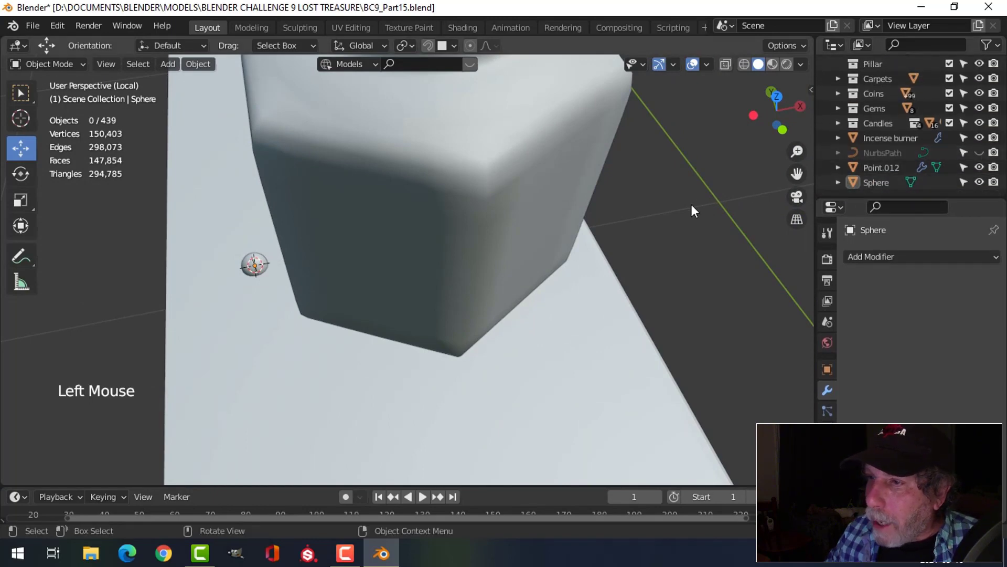
left_click(603, 288)
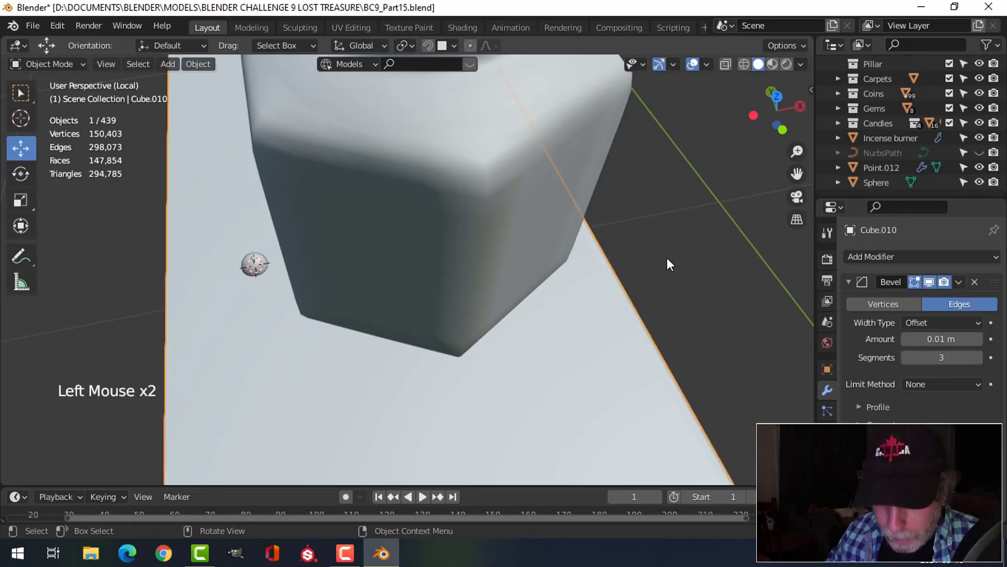
key("h")
middle_click_drag(593, 292, 561, 247)
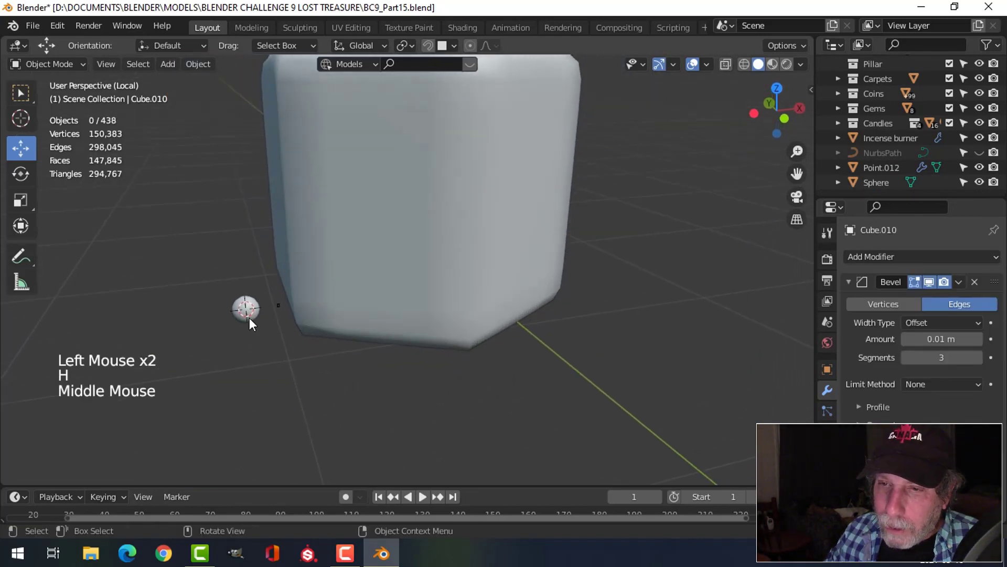
Parent the small sphere to the arrayed point beside the incense burner, using the Object parent type
scroll(239, 314, "up", 1)
left_click(215, 315)
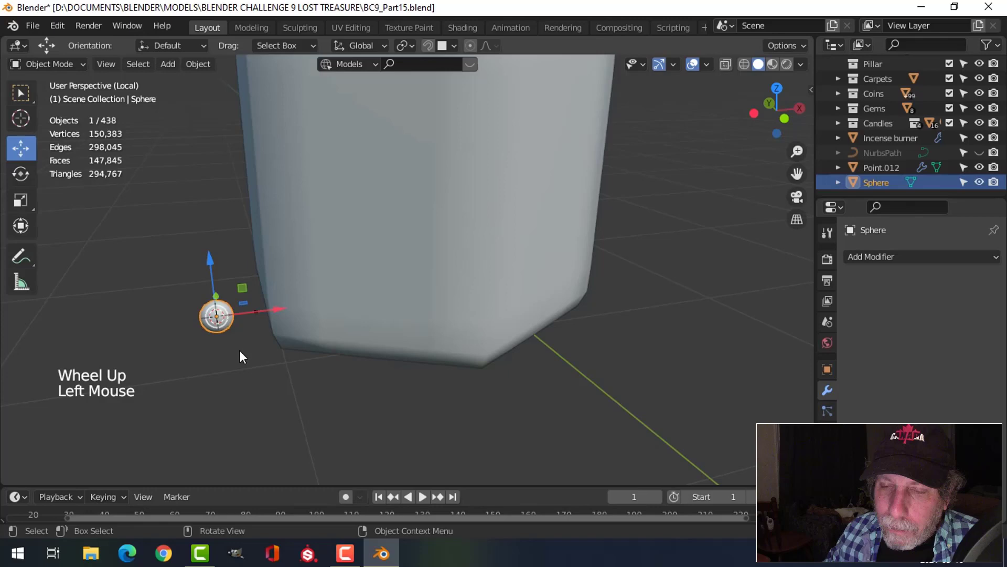
middle_click_drag(598, 353, 234, 415)
scroll(252, 354, "up", 3)
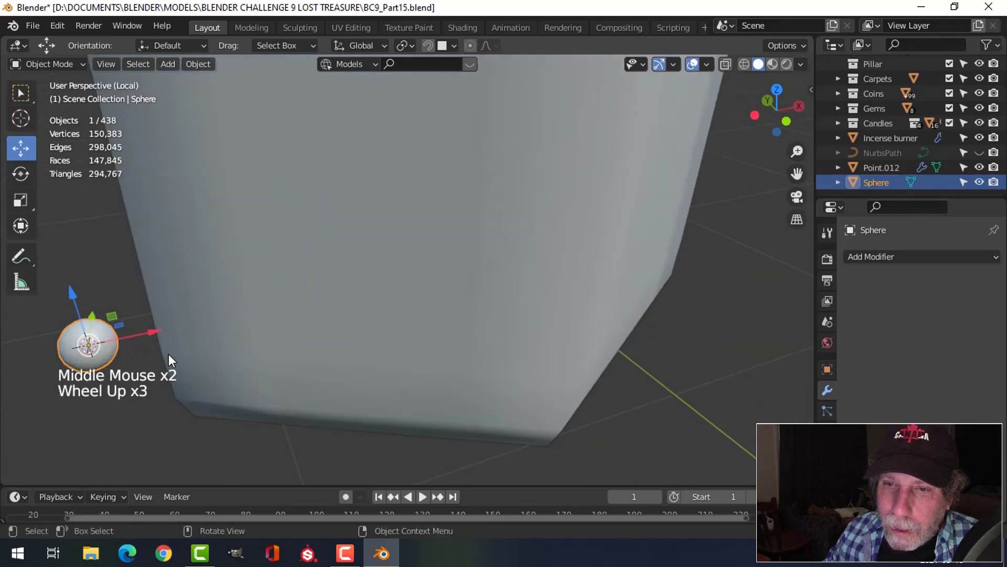
middle_click_drag(169, 354, 248, 233)
middle_click_drag(222, 342, 290, 227, "shift")
scroll(217, 279, "down", 1)
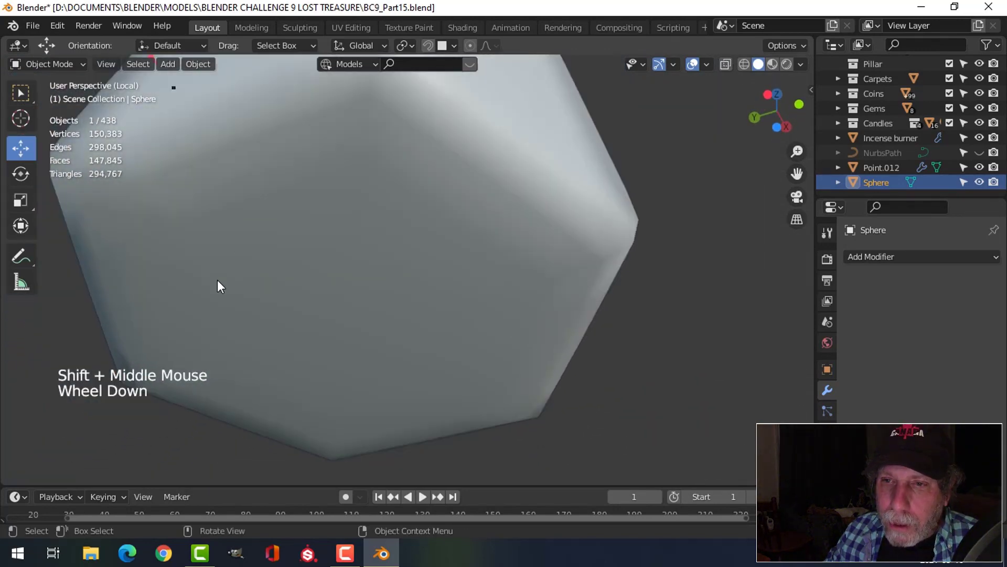
scroll(218, 279, "down", 2)
middle_click_drag(217, 279, 162, 303)
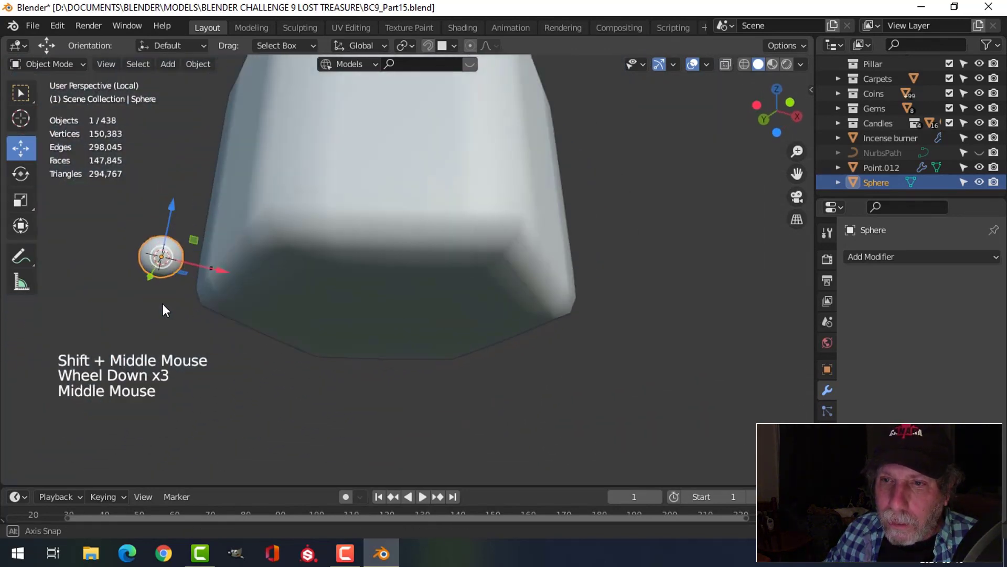
left_click(213, 269, "shift")
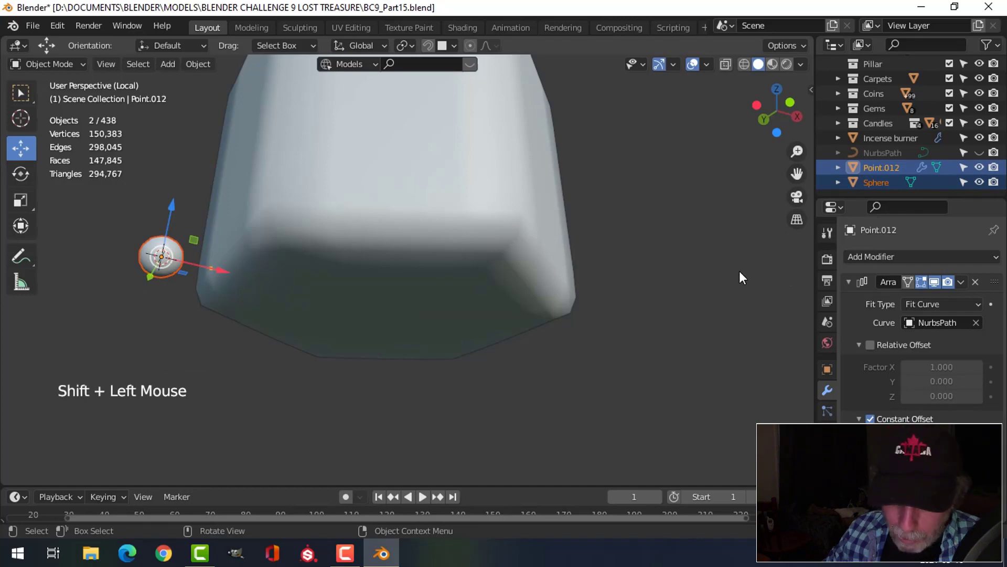
key("ctrl+p")
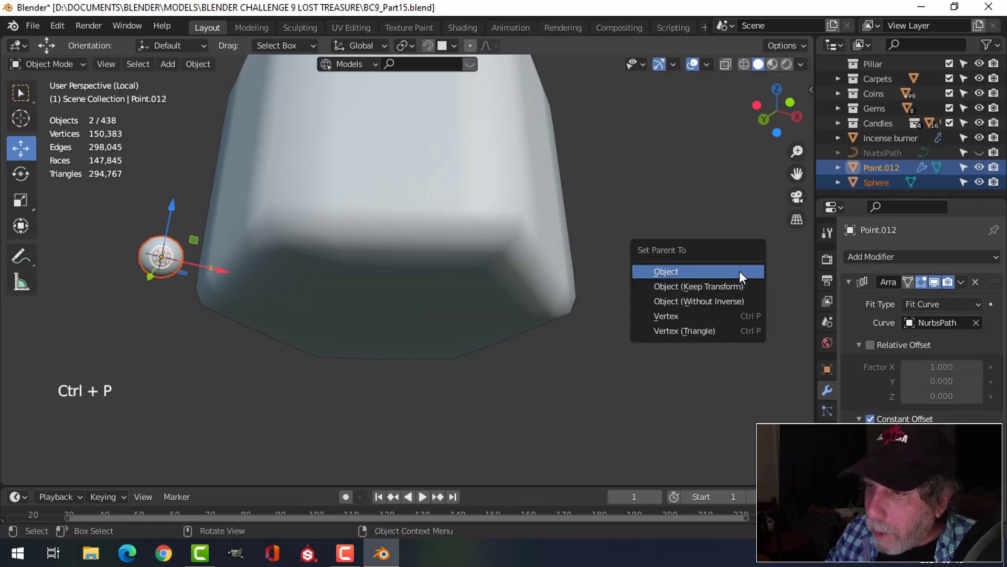
left_click(738, 271)
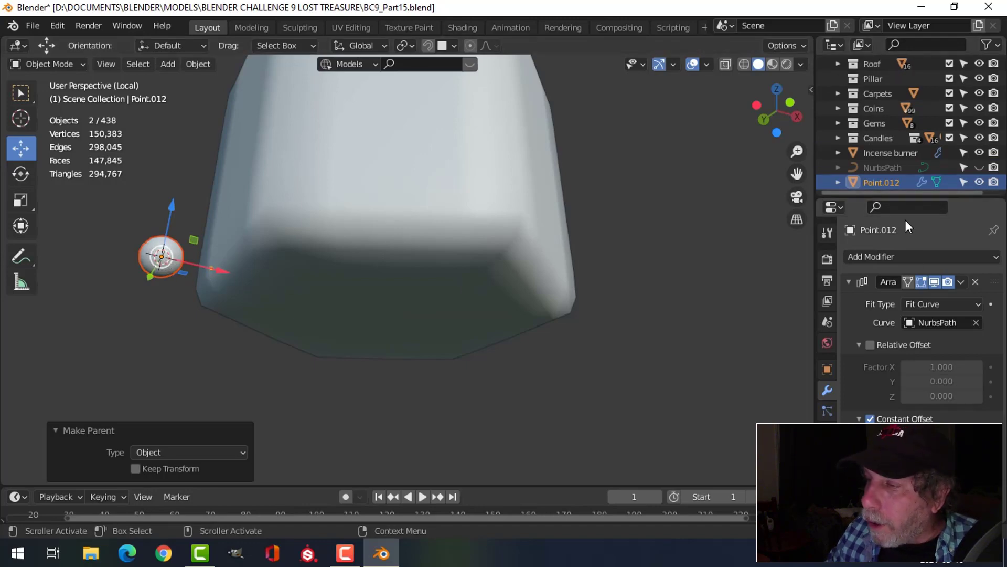
Turn on vertex instancing for the arrayed point so the sphere repeats at every array vertex
scroll(877, 344, "down", 4)
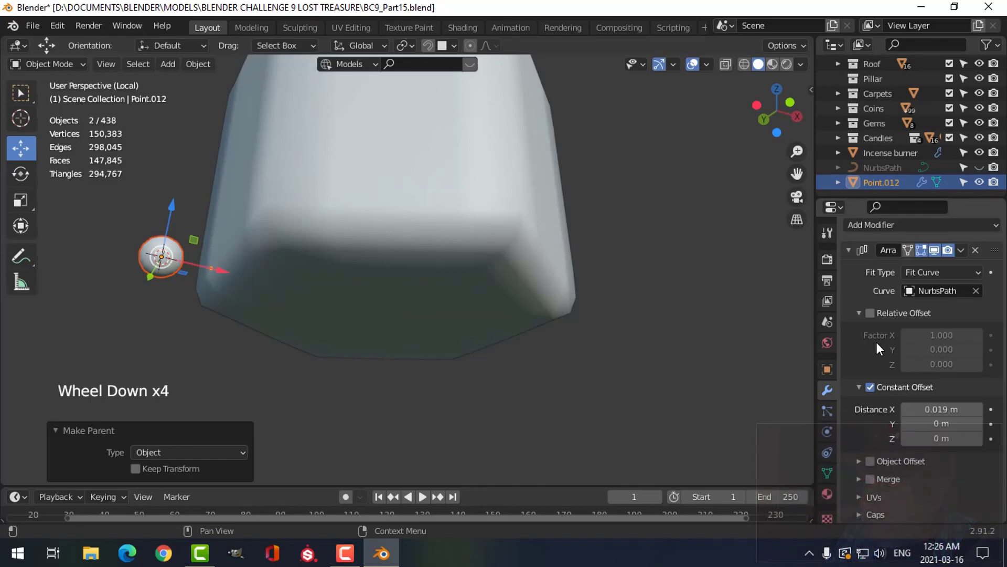
scroll(877, 342, "down", 1)
left_click(828, 370)
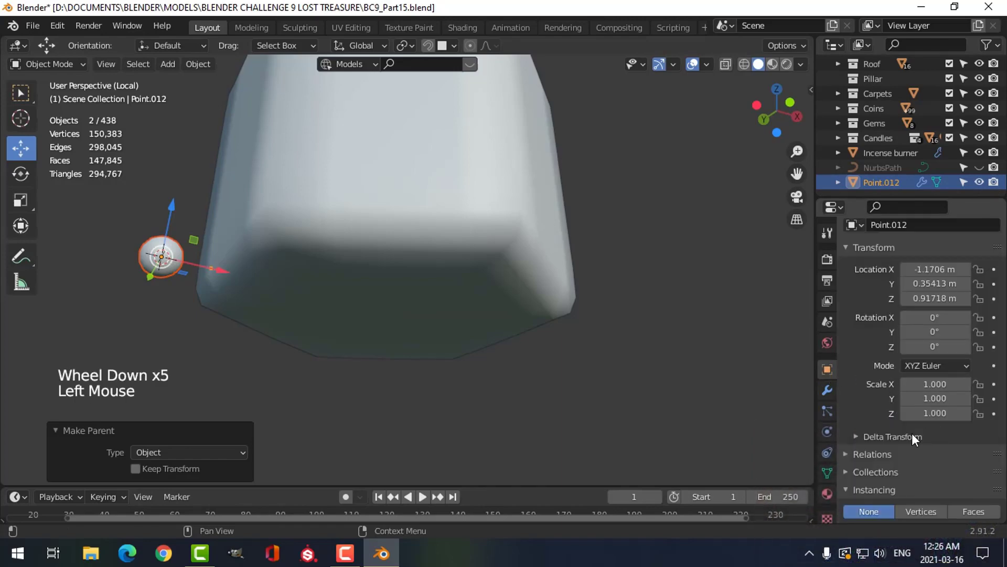
scroll(851, 458, "down", 2)
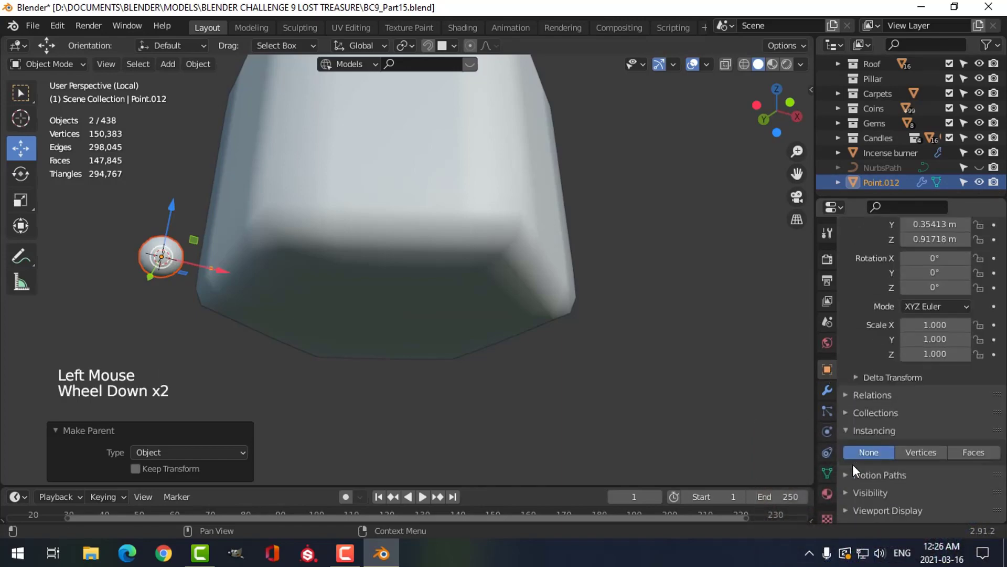
left_click(918, 454)
middle_click_drag(479, 249, 577, 294)
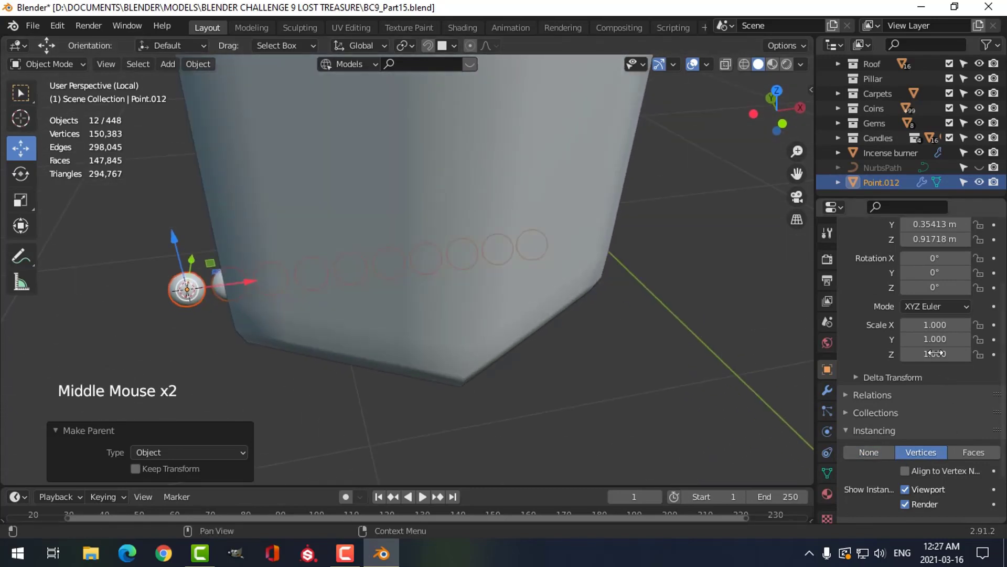
Try a constant X offset of 0.016 m in the point's Array modifier, then restore 0.019 m
scroll(934, 352, "up", 3)
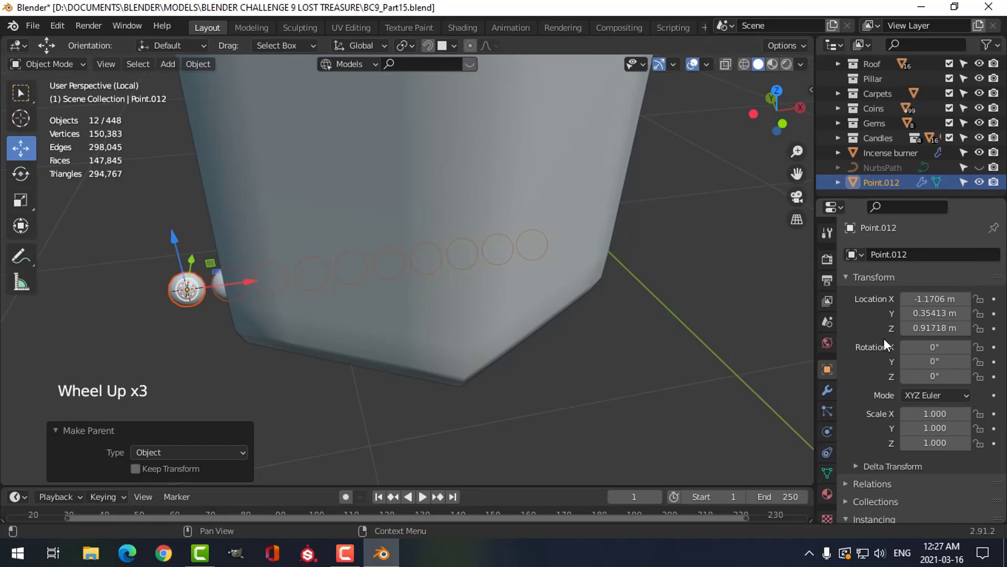
scroll(884, 367, "down", 2)
scroll(878, 342, "up", 8)
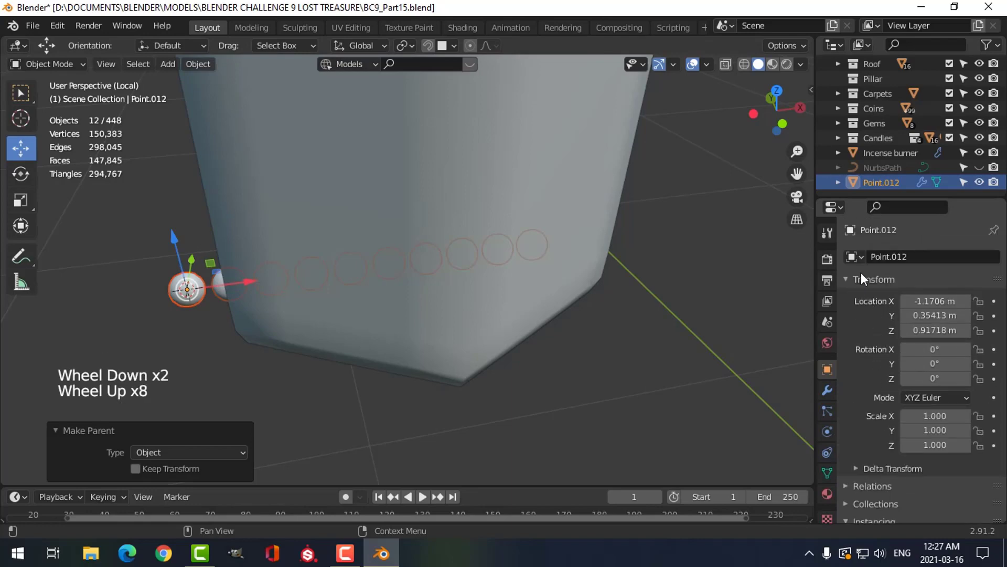
left_click(828, 391)
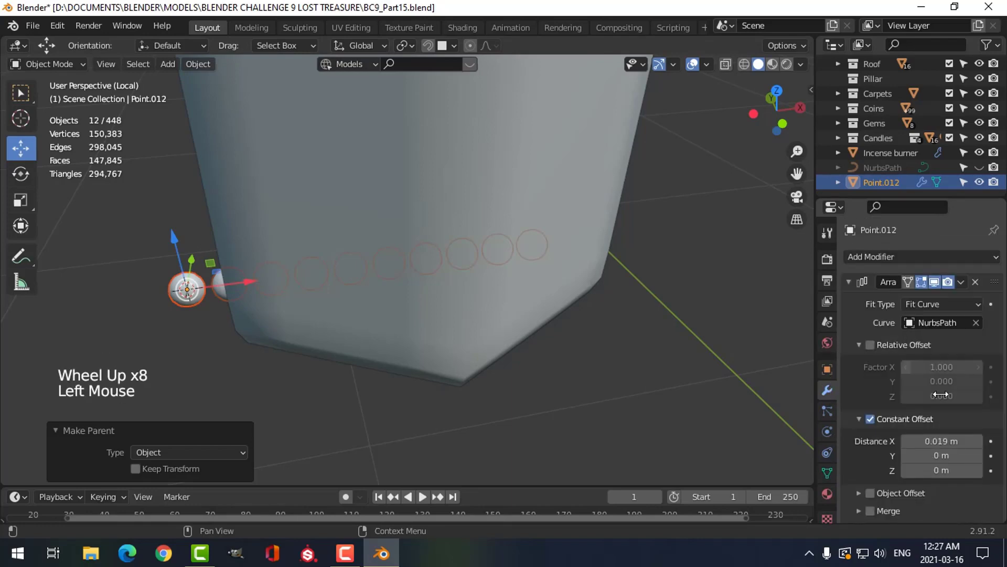
mouse_move(949, 445)
left_mouse_down("shift")
mouse_move(926, 445)
mouse_move(936, 445)
left_mouse_up("shift")
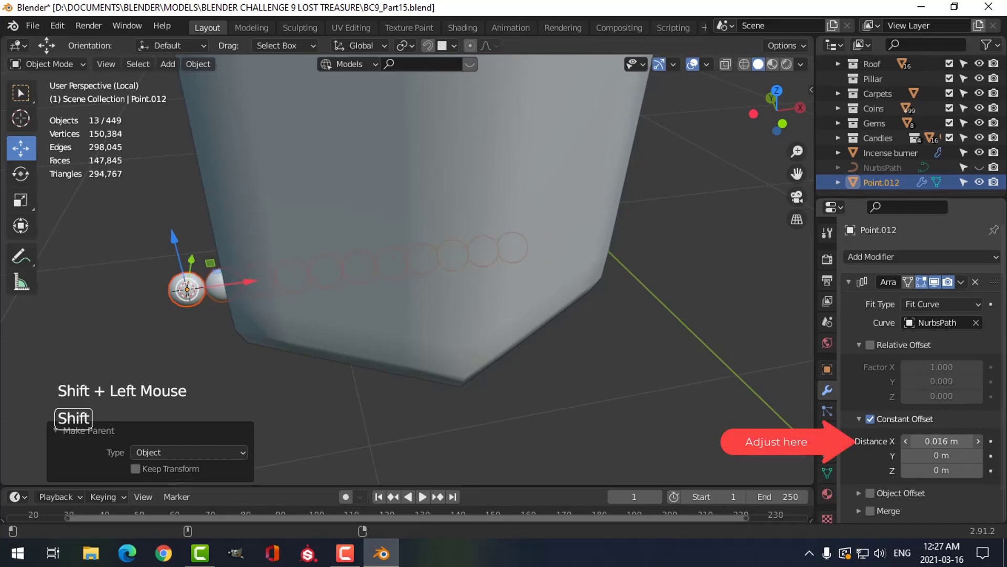
left_click_drag(942, 441, 950, 440, "shift")
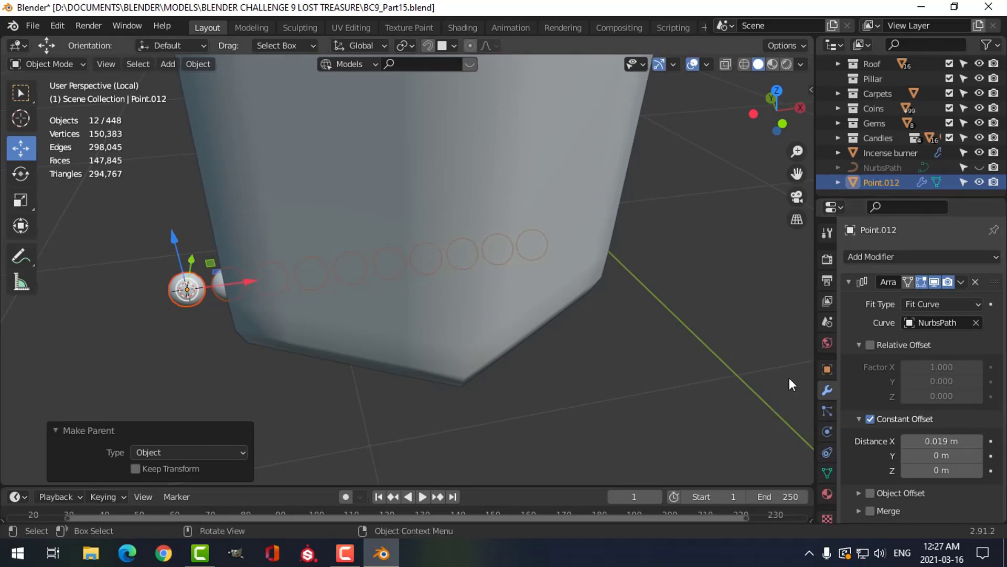
Collapse the Array modifier, unhide the NURBS path, and move its far end point about 0.064 m along X in Edit Mode
left_click(849, 282)
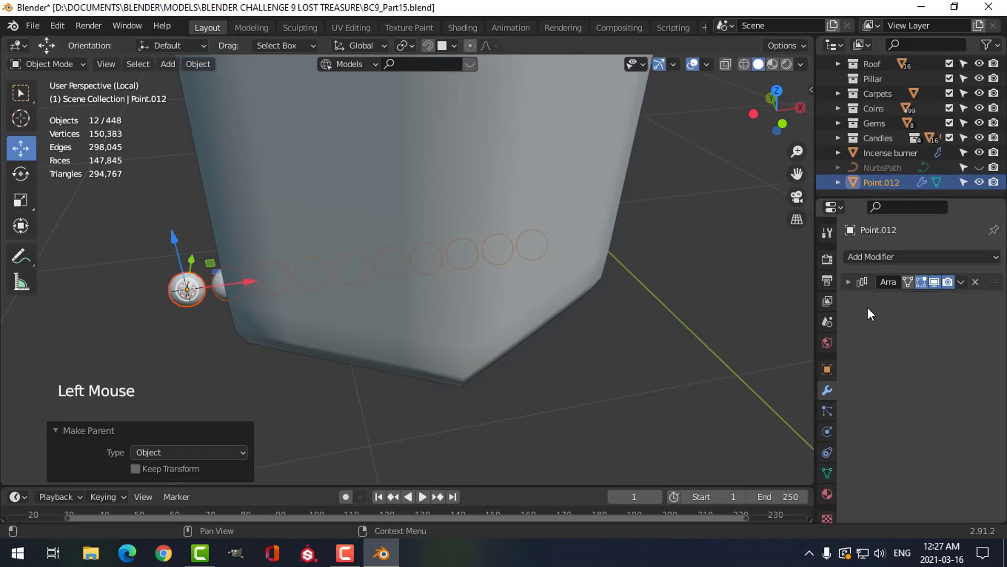
middle_click_drag(583, 317, 635, 246)
left_click(979, 166)
key("alt+a")
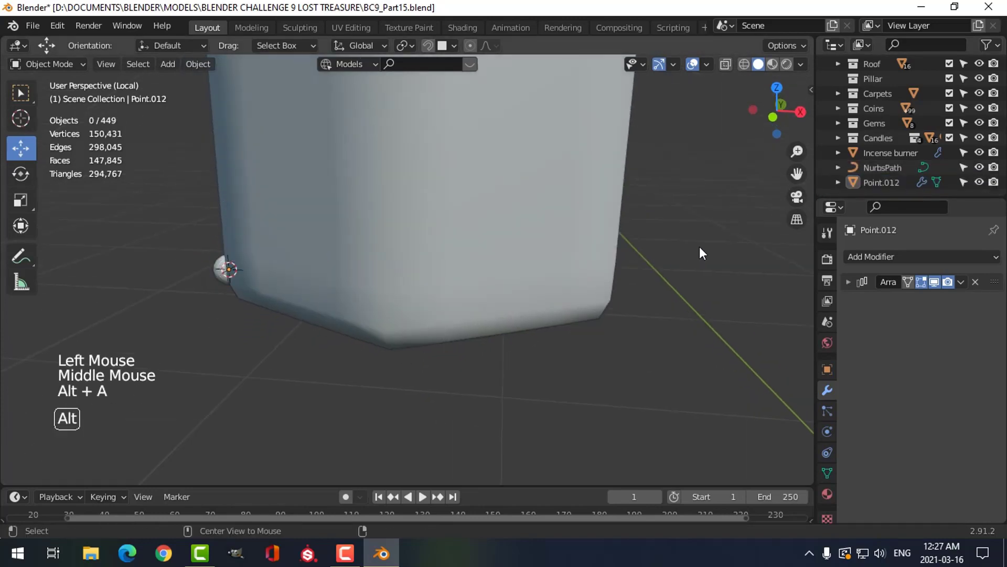
left_click(888, 167)
key("Tab")
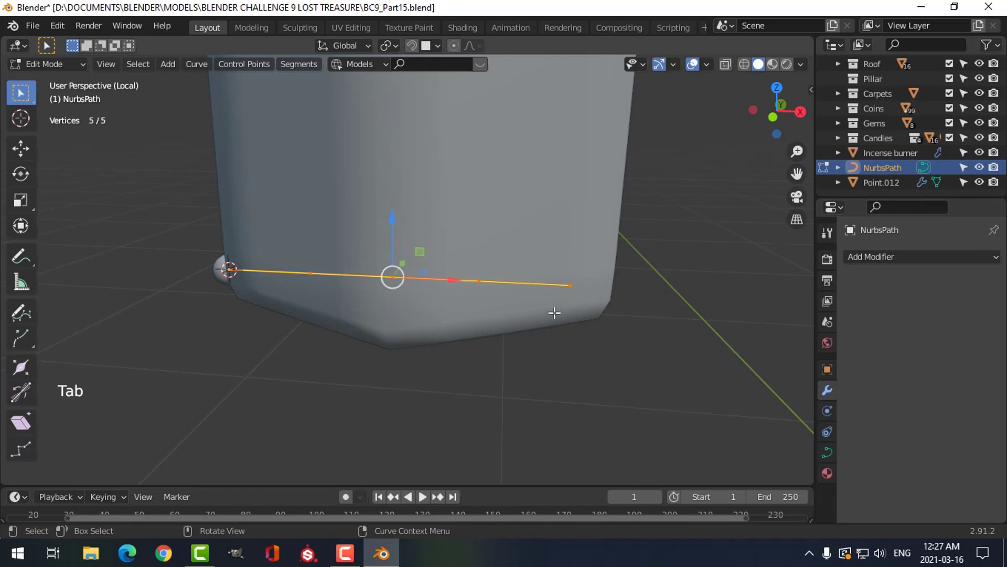
left_click(572, 285)
left_click_drag(628, 286, 765, 284)
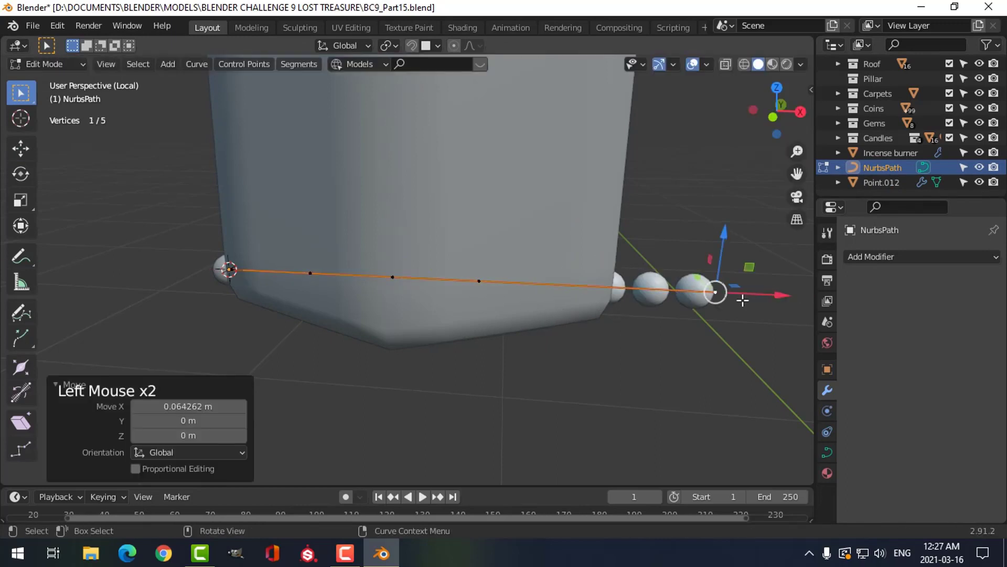
Move the path's end point about -0.094 m along Y and return to Object Mode
scroll(742, 297, "down", 2)
middle_click_drag(742, 297, 682, 304, "shift")
middle_click_drag(682, 304, 608, 328)
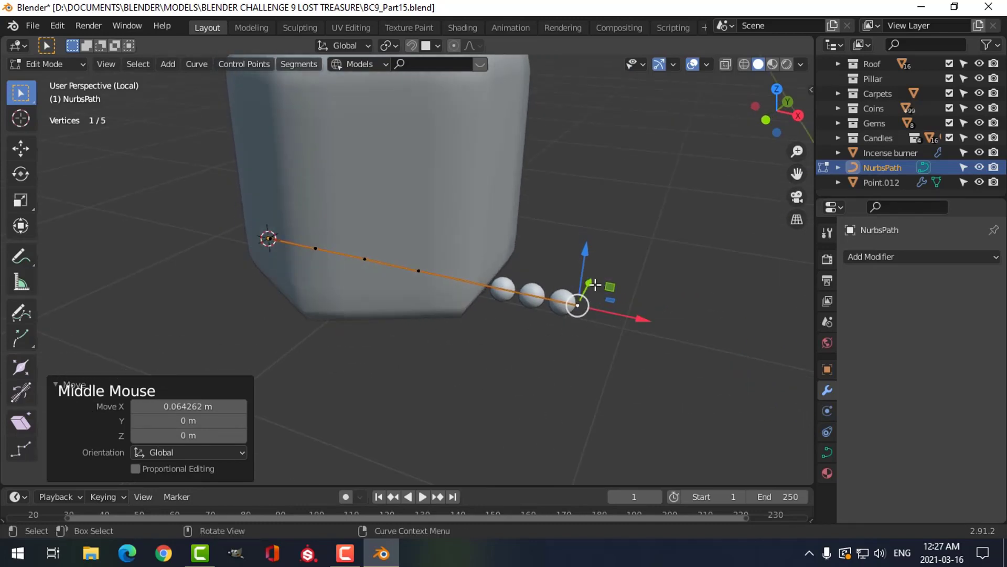
left_click_drag(590, 286, 527, 349)
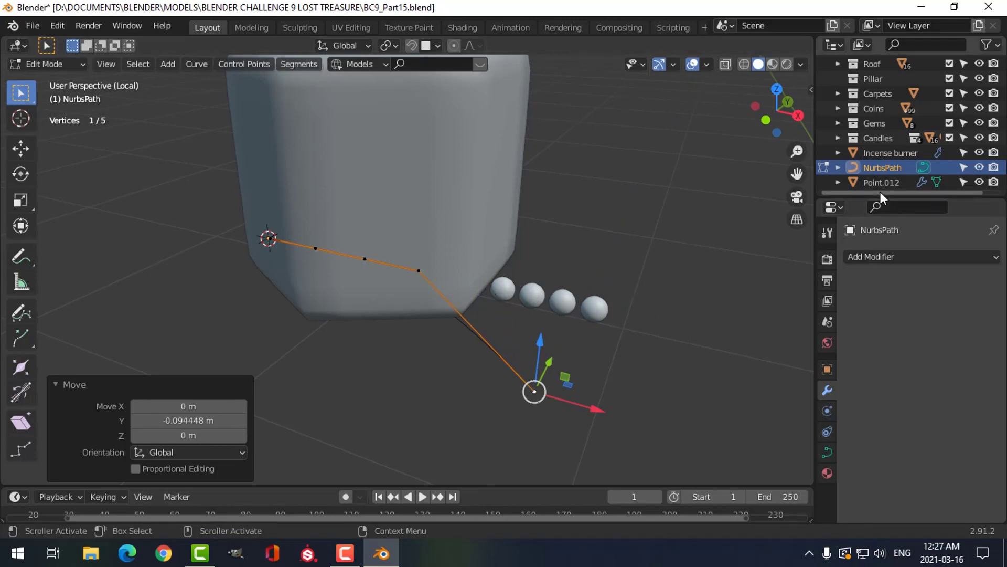
key("Tab")
Add a Curve modifier to the arrayed point with NurbsPath as its curve object
left_click(587, 308)
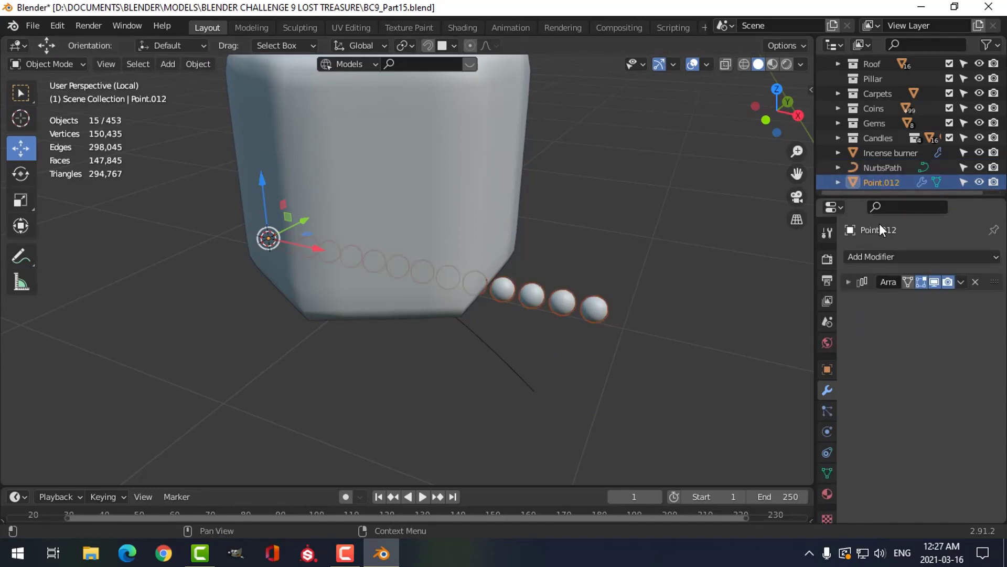
left_click(850, 256)
left_click(813, 330)
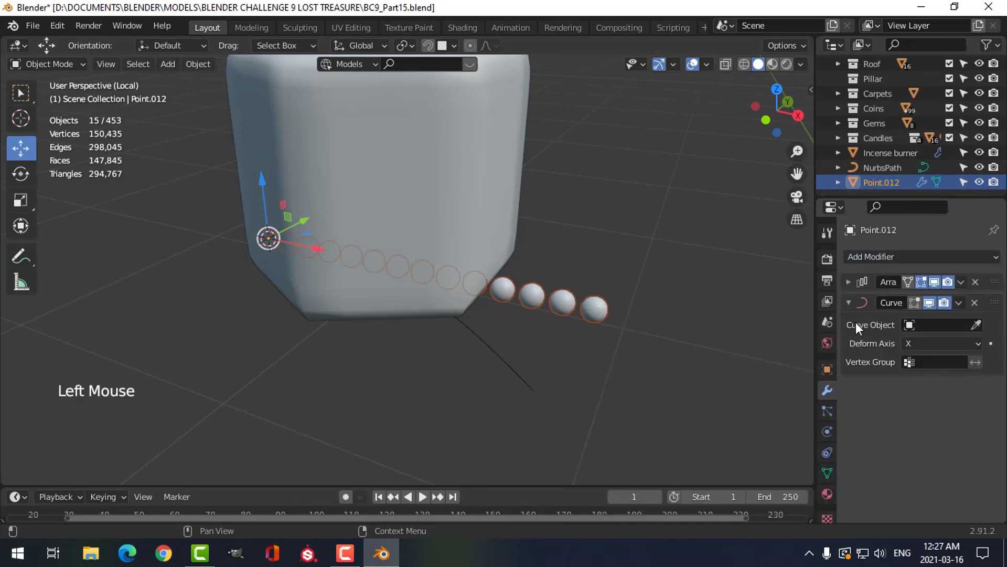
left_click(938, 325)
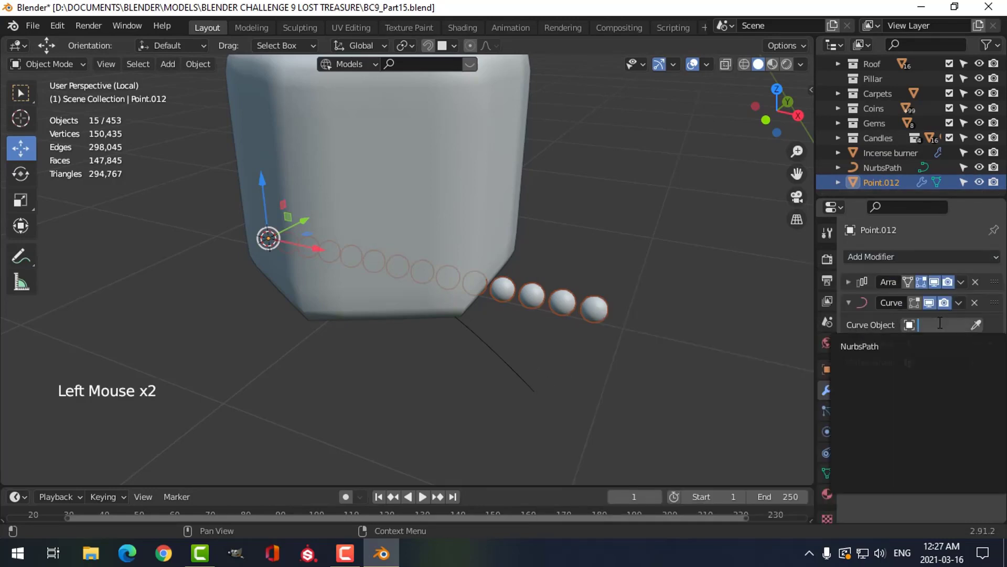
left_click(866, 347)
scroll(502, 294, "down", 2)
middle_click_drag(502, 278, 540, 296)
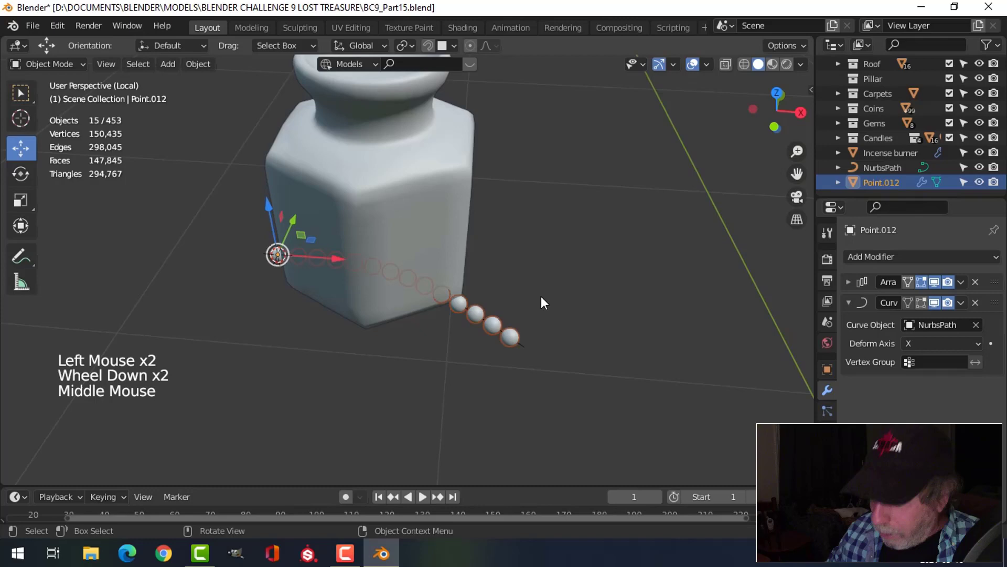
In top view, edit the NURBS path and move its fourth control point outside the hexagonal base's lower-left corner
key("KP_7")
key("Tab")
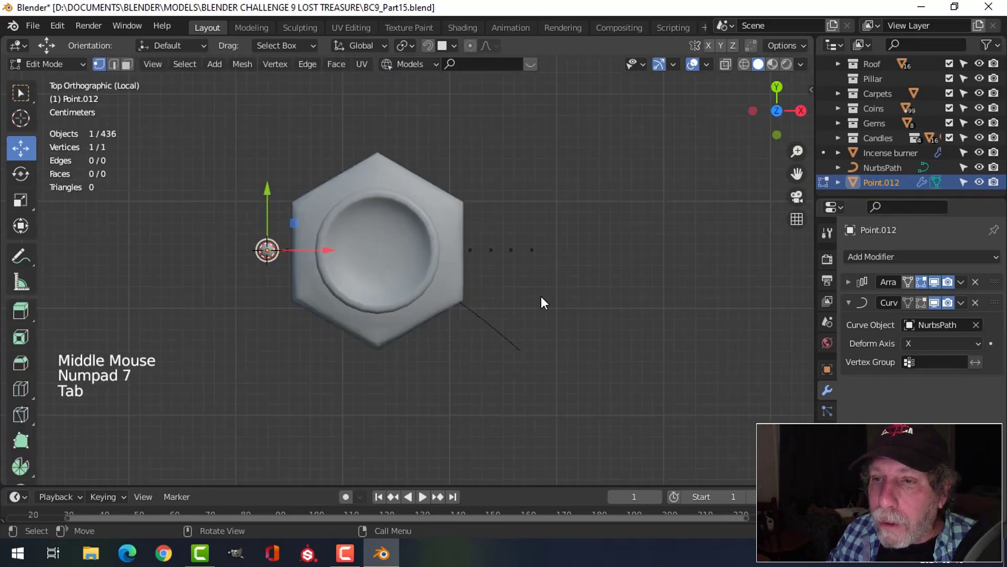
left_click(881, 167)
key("Tab")
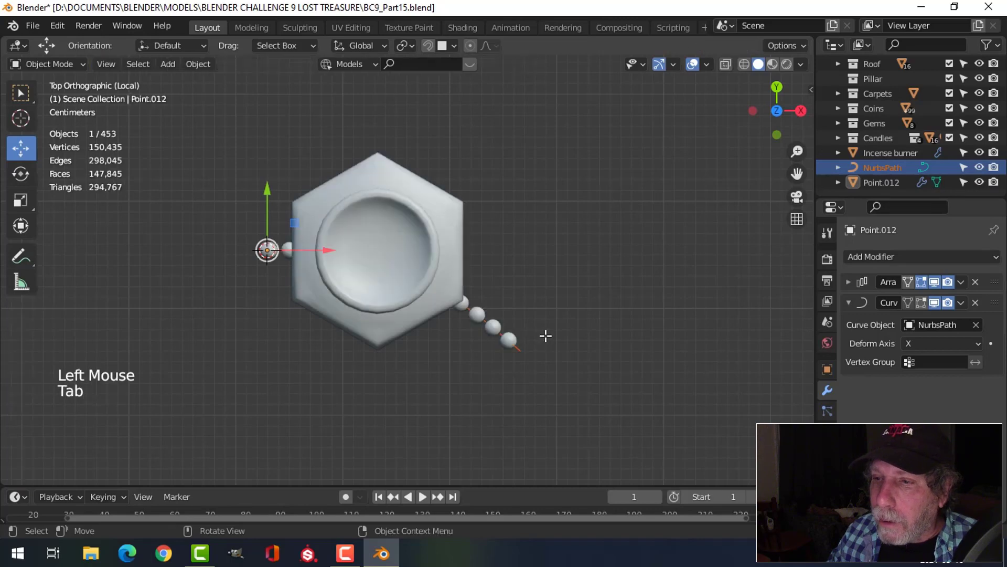
left_click(546, 362)
left_click(522, 354)
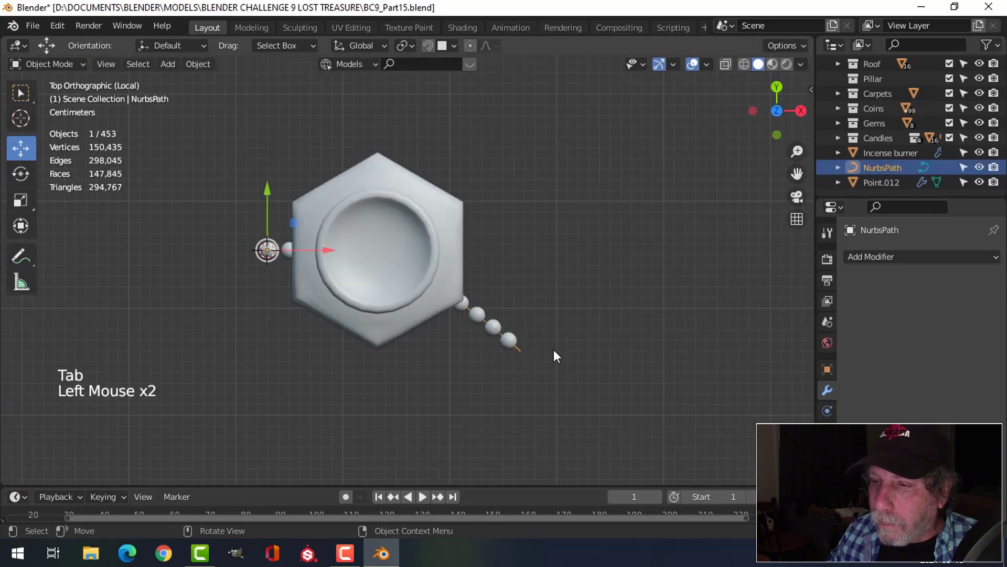
key("Tab")
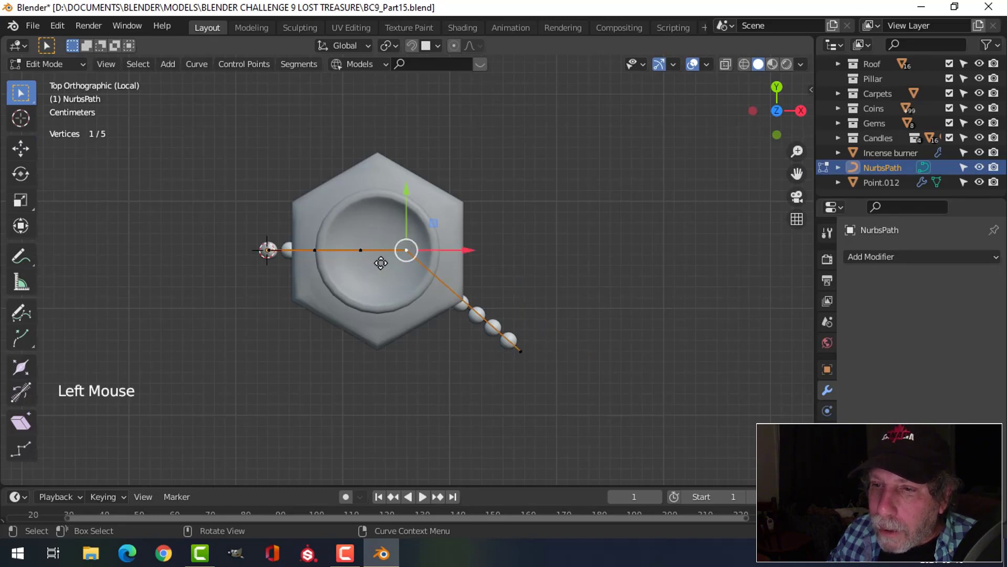
key("g")
left_click(266, 305)
Move the path's third and second control points outside the hexagonal base's left face, below the start of the chain
left_click(360, 251)
key("g")
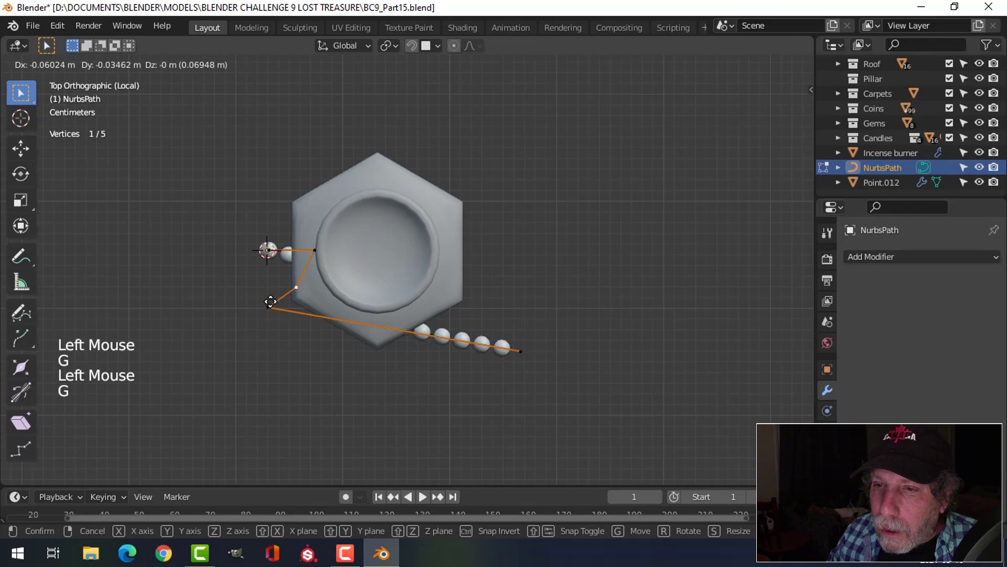
left_click(256, 305)
left_click(315, 250)
key("g")
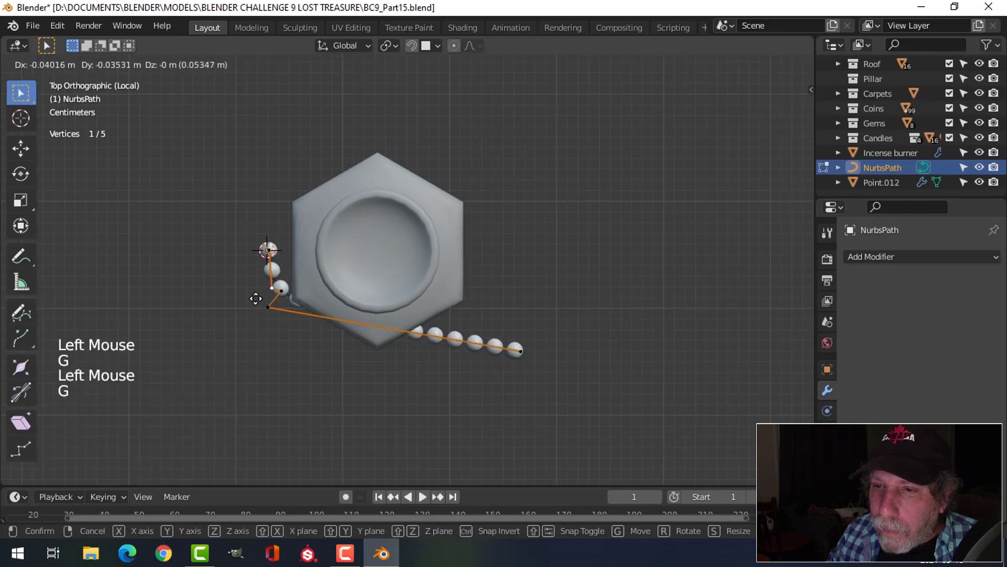
left_click(255, 299)
Shift the path's fourth control point about 0.033 m in X and -0.034 m in Y
left_click(269, 303)
key("g")
left_click(300, 350)
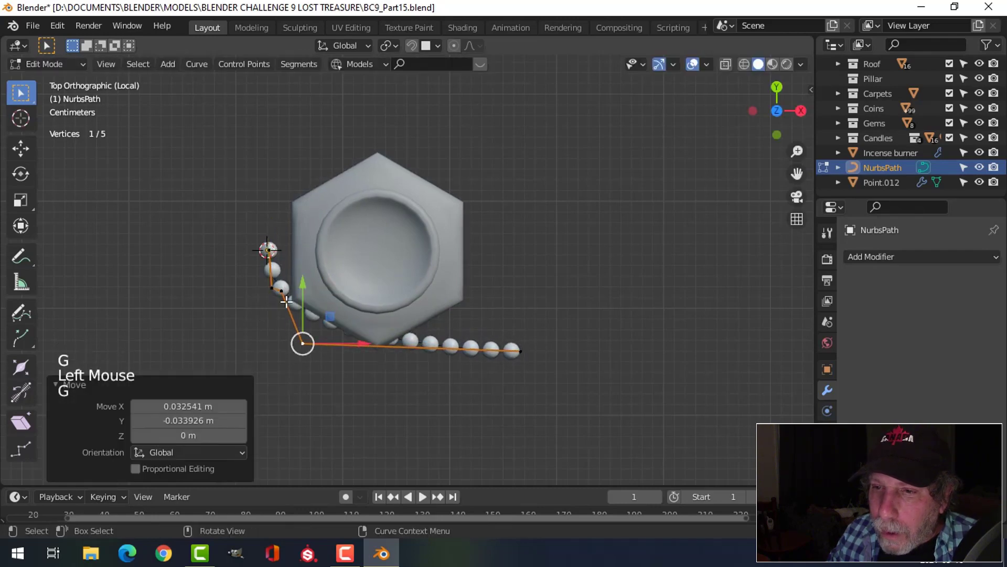
Delete the path's third control point and move the adjacent corner point below the hexagonal base's lower-left corner
left_click(285, 331)
key("x")
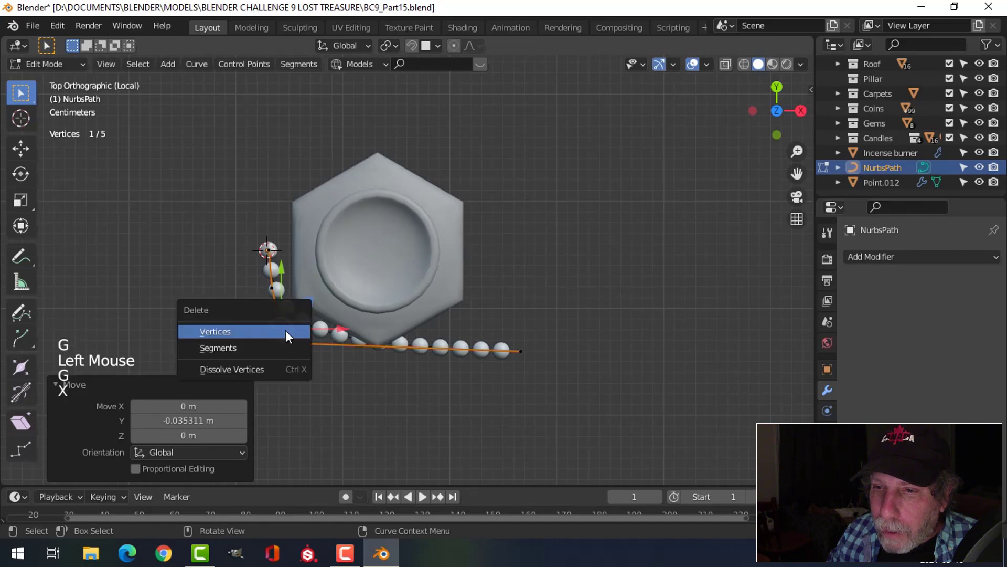
left_click(287, 331)
left_click(303, 342)
key("g")
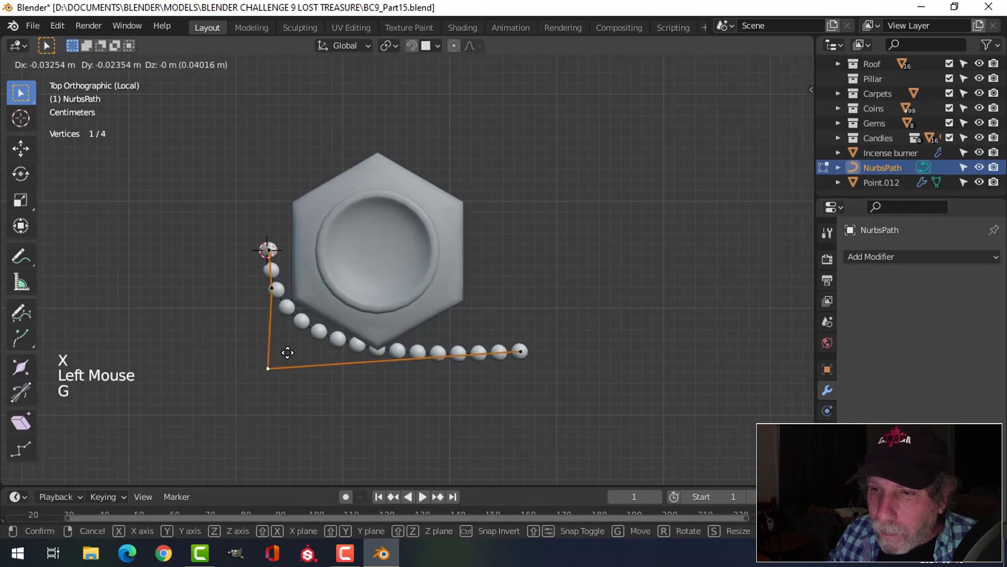
left_click(287, 353)
Pull the path's end point in beneath the hexagon's lower-left side and shift the corner point slightly closer to the base
left_click(523, 350)
key("g")
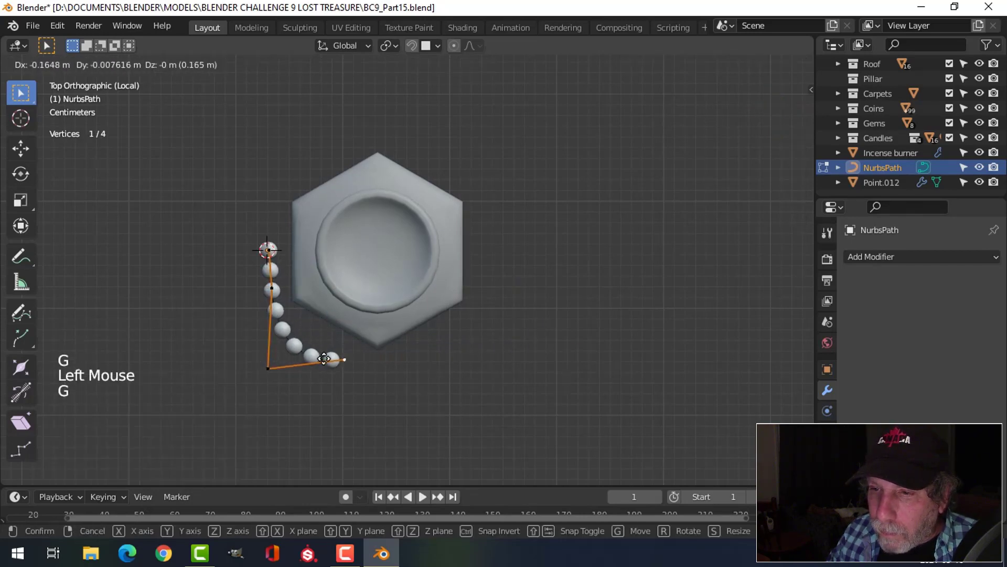
left_click(264, 359)
left_click(268, 364)
key("g")
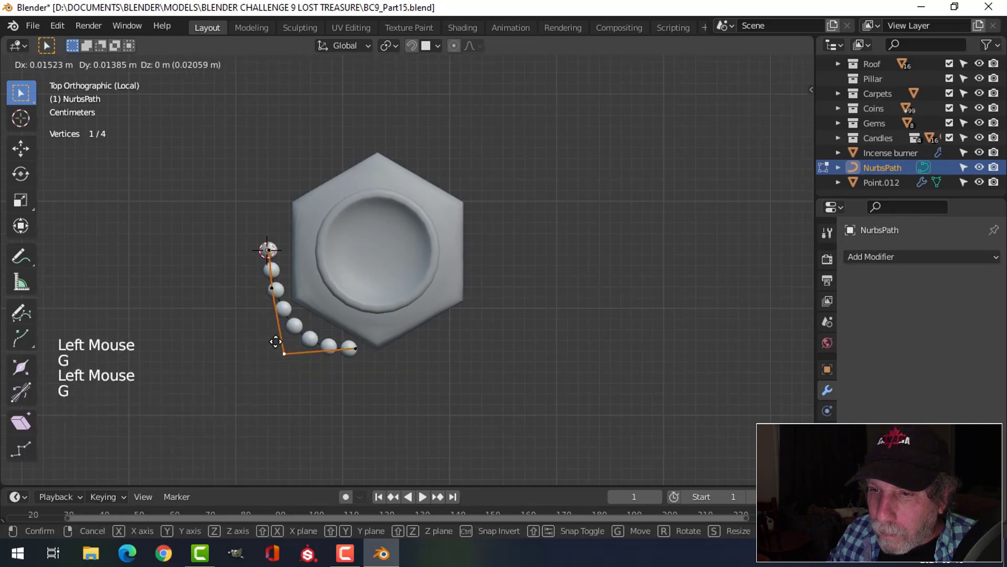
left_click(283, 354)
Extrude the path's end point beneath the hexagon's lower-right side and reposition the two preceding points to round the curve below the base
left_click(377, 349)
key("e")
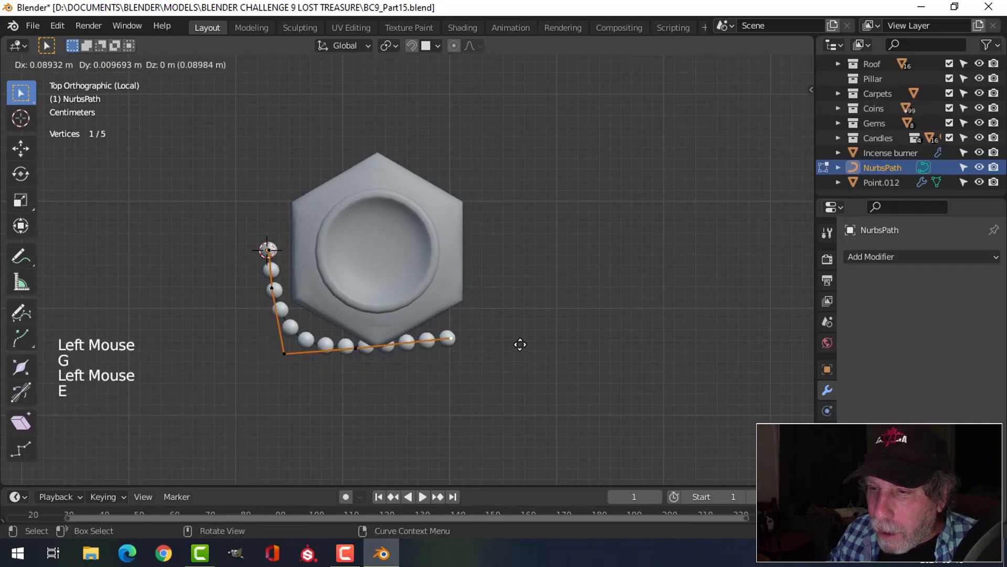
left_click(518, 349)
left_click(285, 354)
key("g")
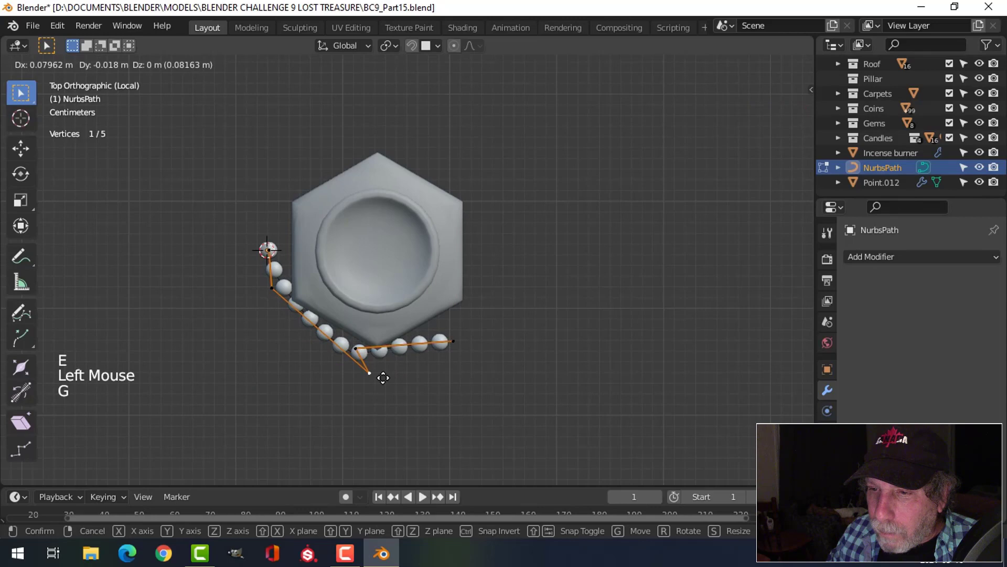
left_click(337, 371)
left_click(361, 347)
key("g")
left_click(410, 357)
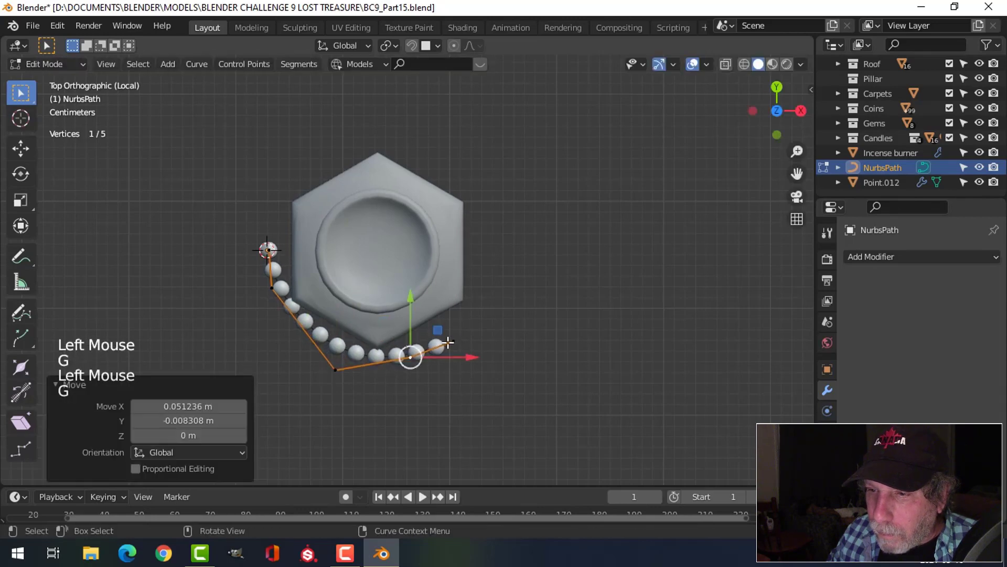
Extrude four more control points from the path's end, going up the hexagon's right side and over its top to the upper left
left_click(454, 340)
key("e")
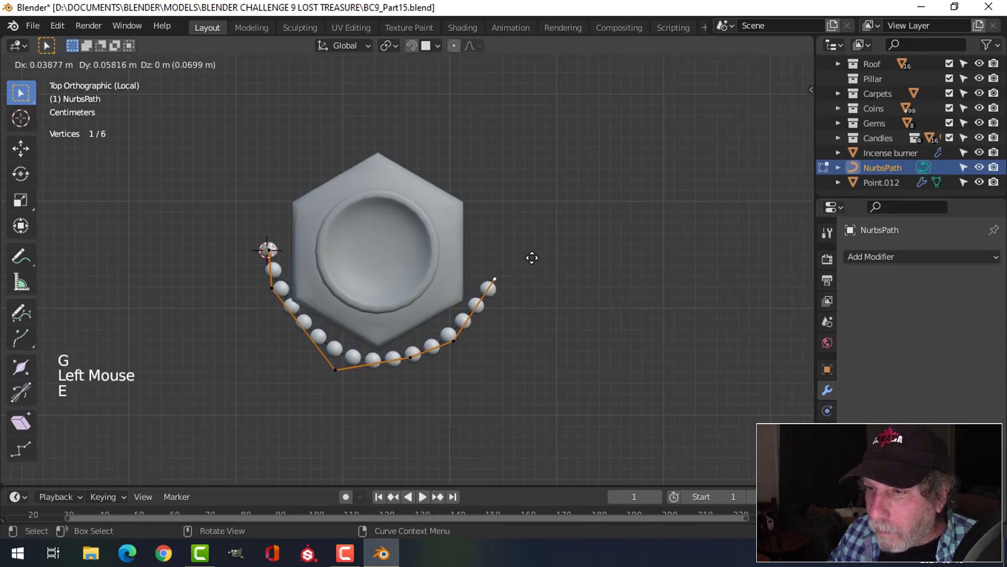
left_click(531, 259)
key("e")
left_click(525, 155)
key("e")
left_click(415, 110)
key("e")
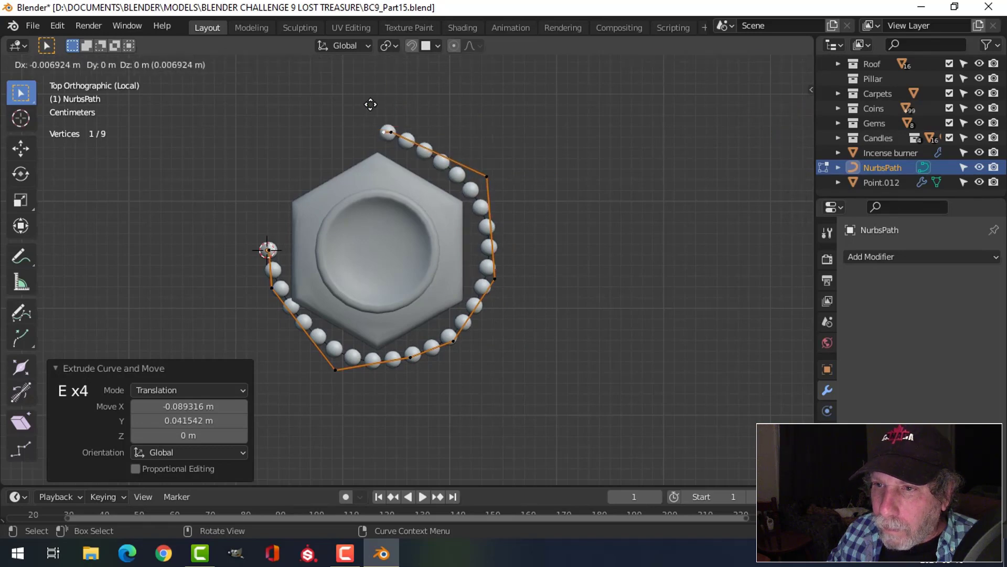
left_click(281, 125)
Extrude four further control points down the outer left side and back beneath the base to begin a second loop
key("e")
left_click(184, 287)
key("e")
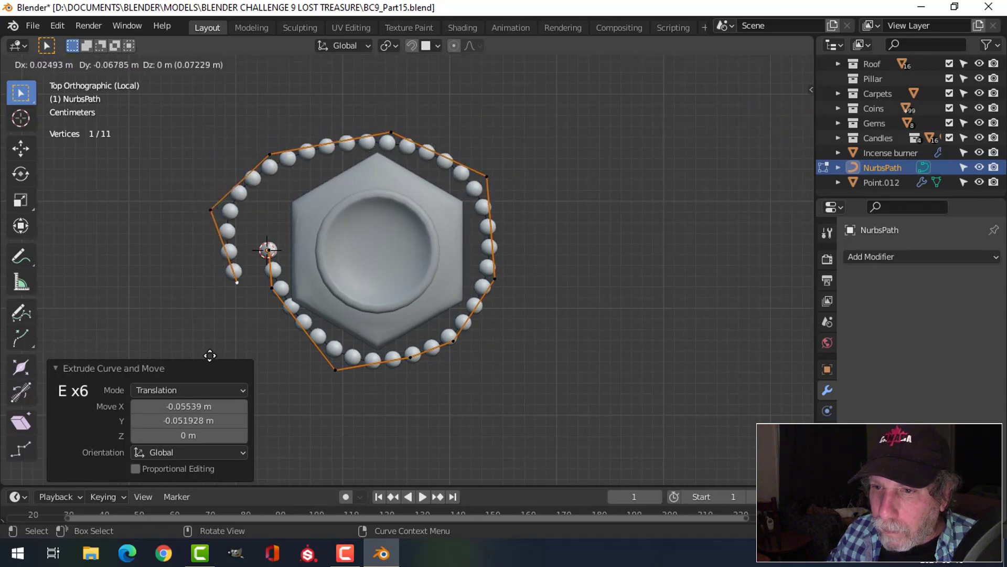
left_click(211, 373)
key("e")
left_click(254, 470)
key("e")
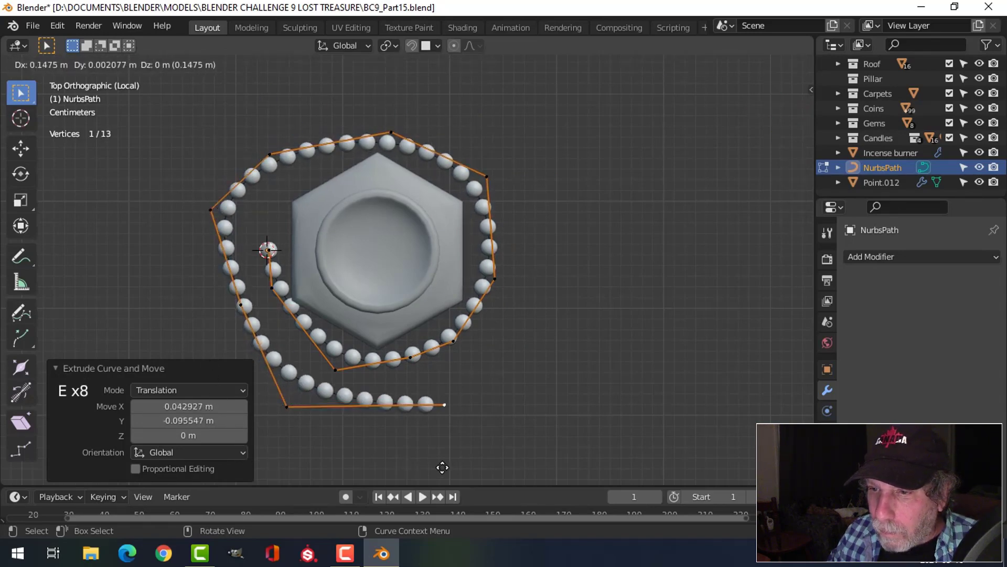
left_click(456, 465)
Move the outer loop's lower-left corner point outward and shift the two left-side points above it downward to smooth the curve
left_click(282, 407)
key("g")
left_click(307, 428)
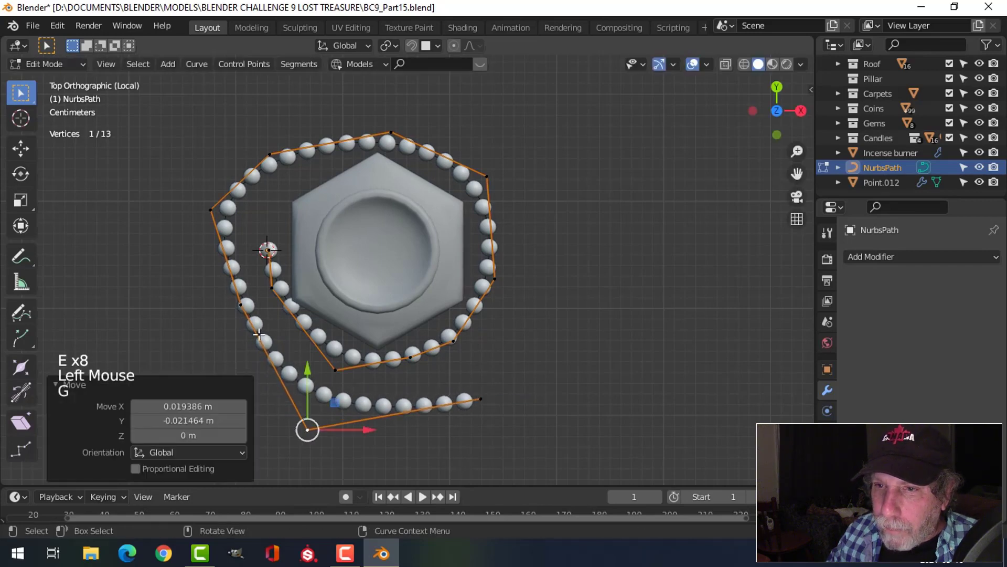
left_click(210, 210)
key("g")
left_click(215, 271)
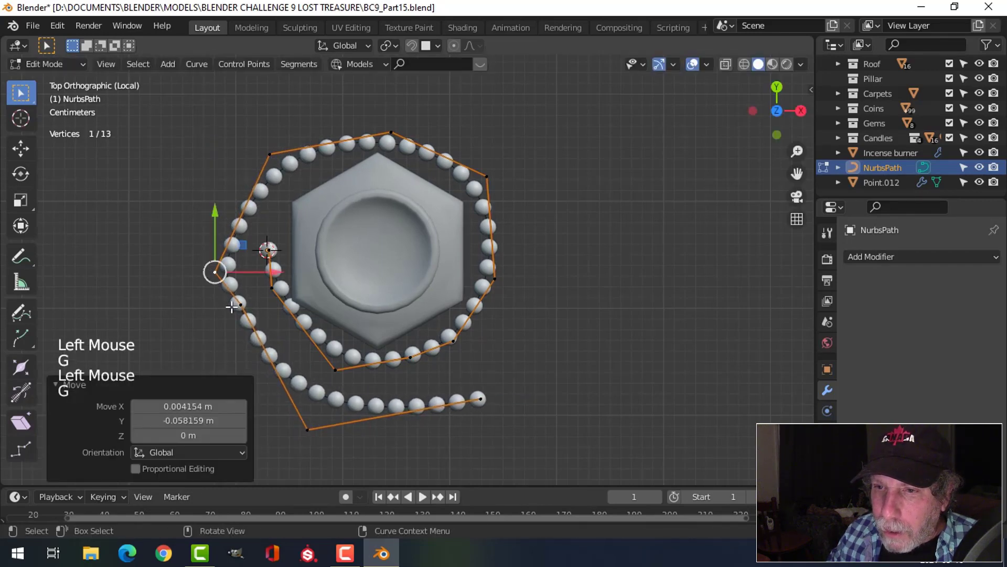
left_click(240, 304)
key("g")
left_click(247, 344)
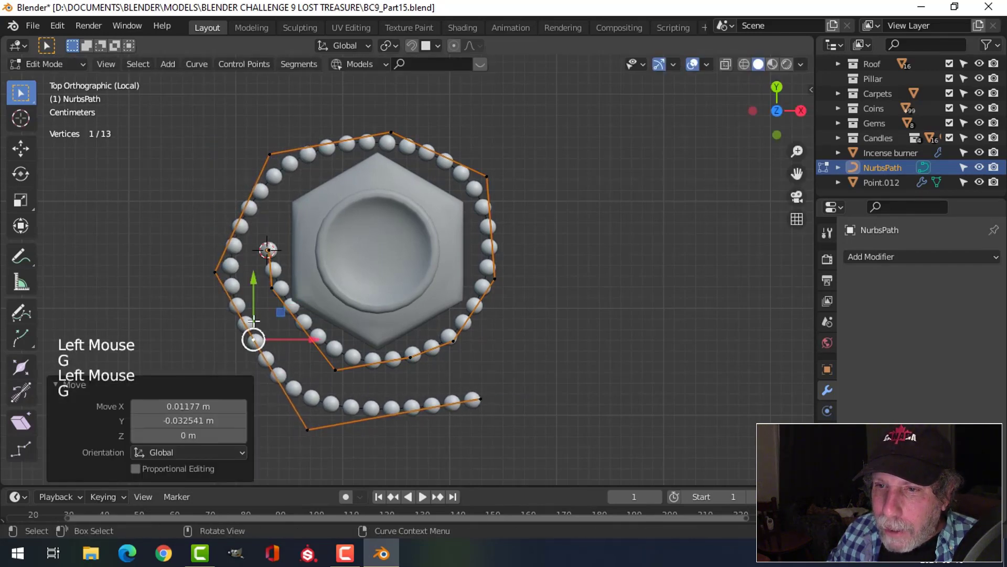
Nudge the leftmost control point toward the base and shift the upper-left point about -0.01 m in Y
left_click(211, 262)
key("g")
left_click(223, 265)
left_click(270, 155)
key("g")
left_click(271, 159)
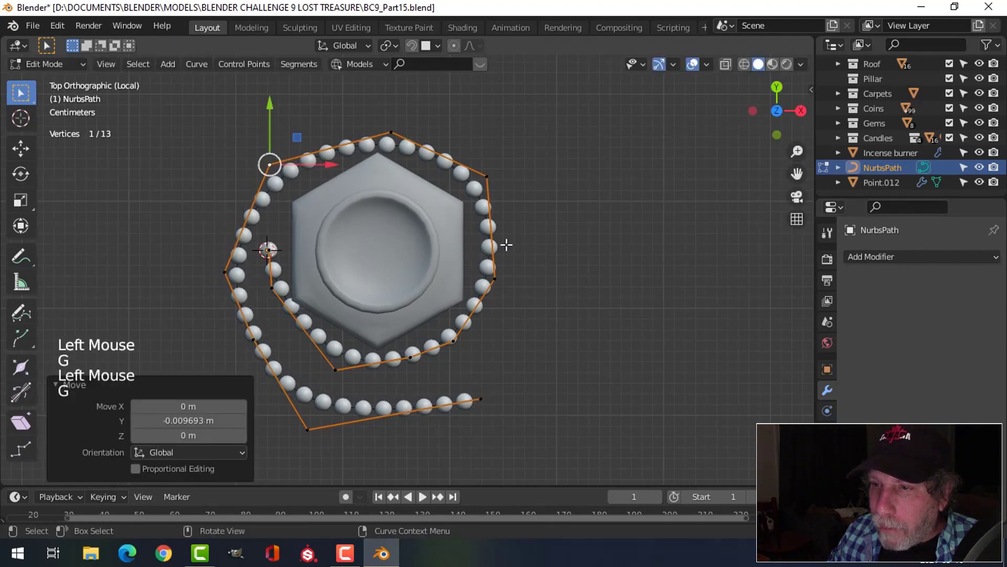
Leave path editing, reveal all hidden objects and clear the selection
middle_click_drag(507, 245, 506, 198)
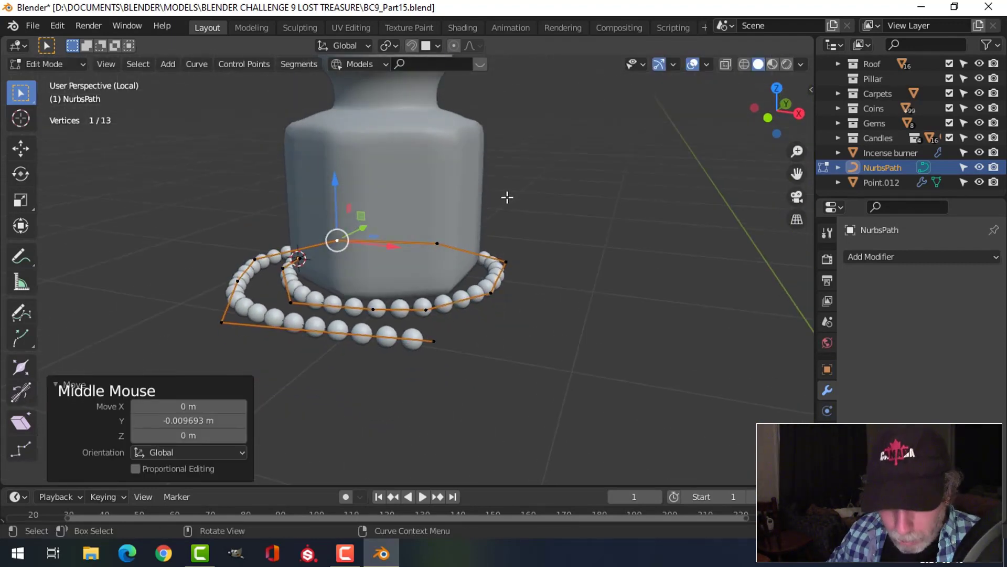
key("alt+h")
key("Tab")
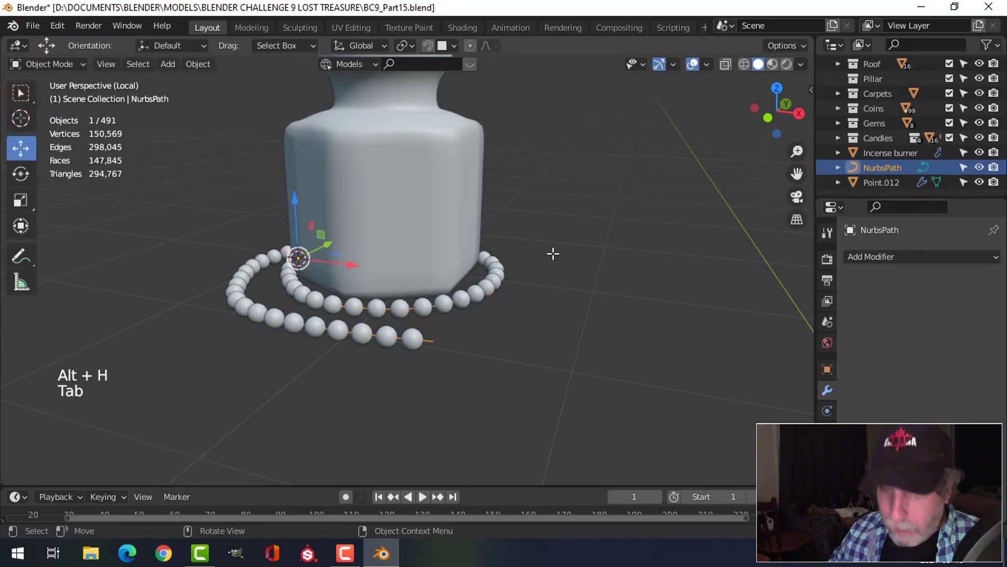
key("alt+h")
key("alt+a")
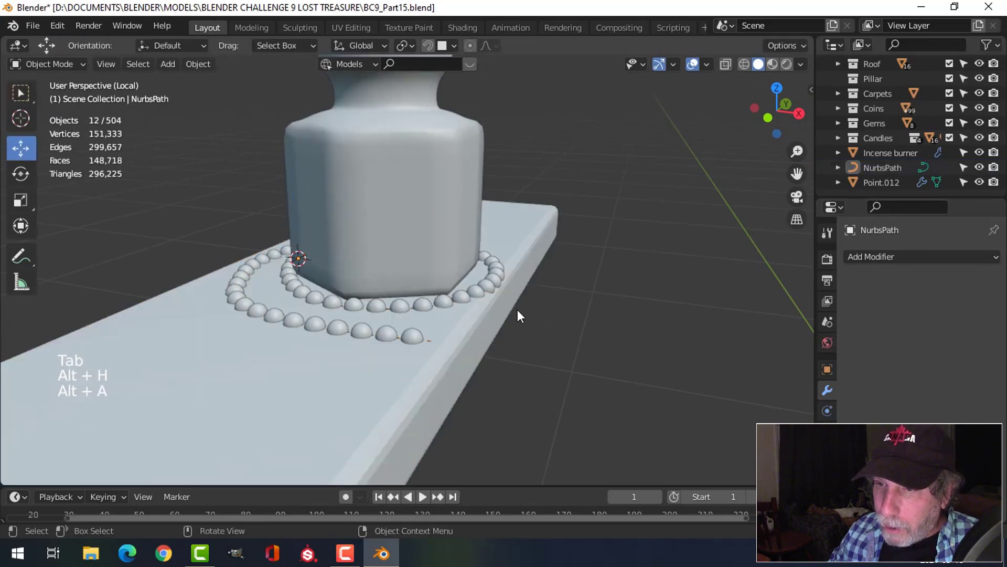
Edit NurbsPath again and select the end control point of its outer loop near the slab's edge
left_click(426, 330)
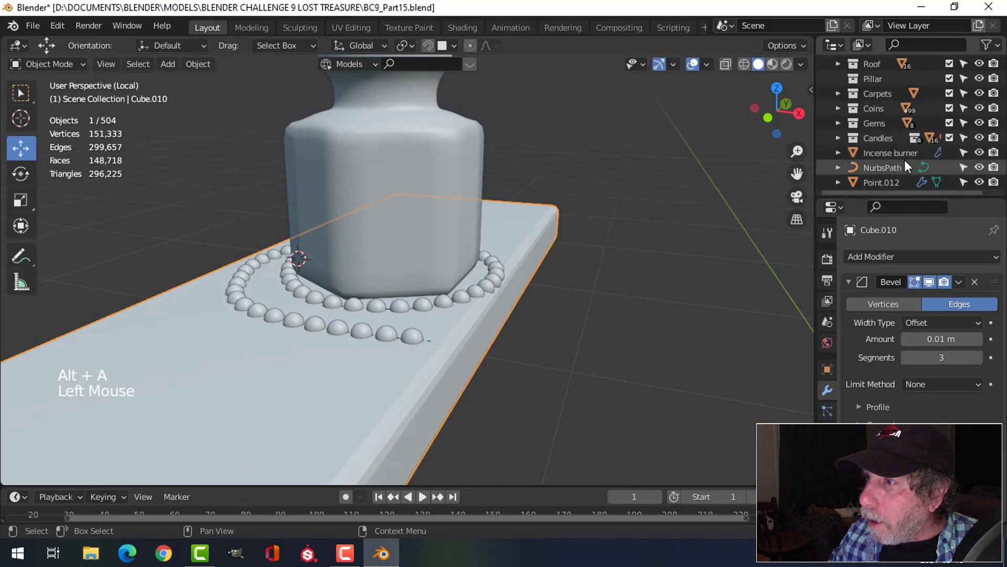
left_click(892, 168)
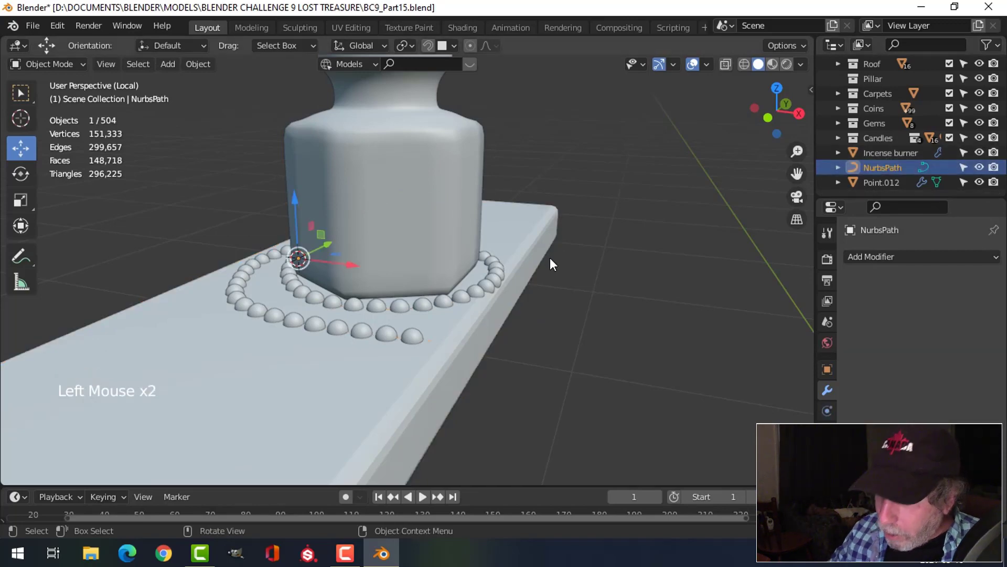
key("KP_3")
key("Tab")
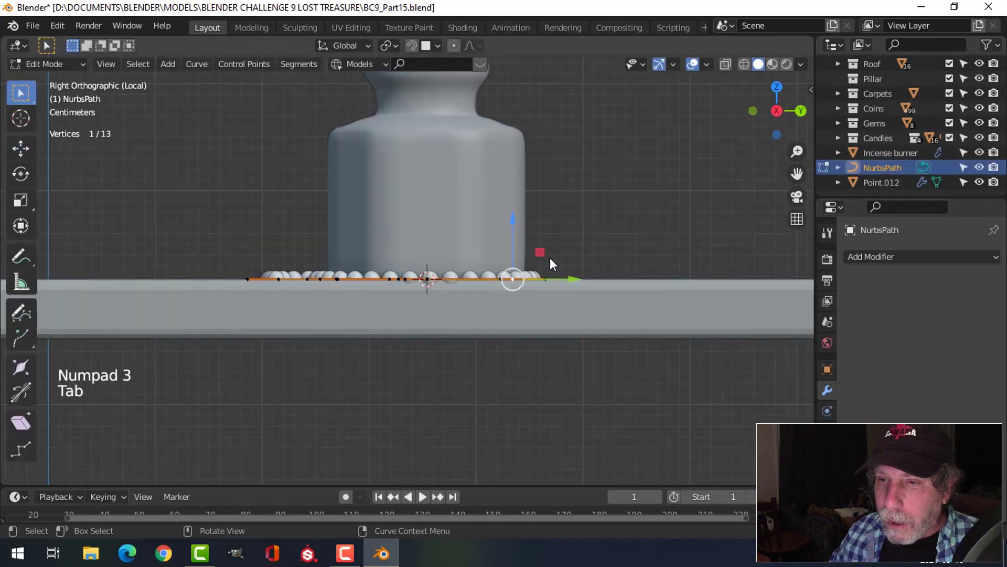
key("KP_1")
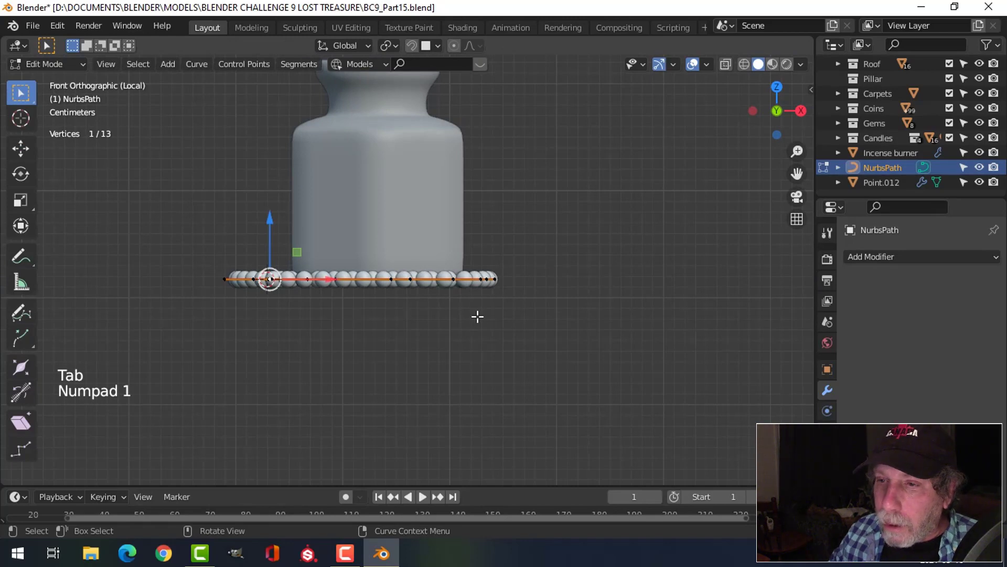
middle_click_drag(477, 315, 477, 373)
left_click(500, 346)
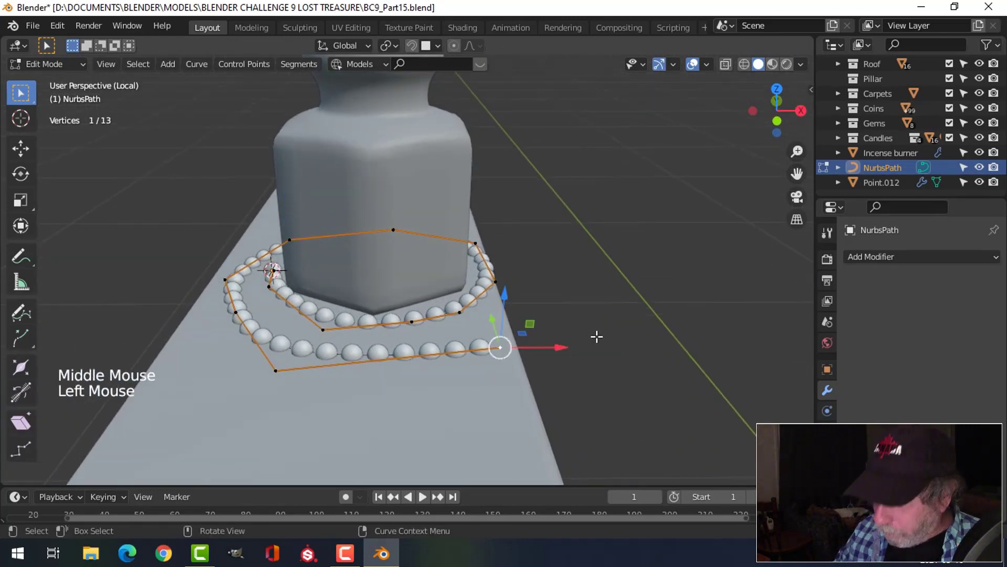
In front wireframe view, extrude the path's end point out past the slab's edge and extrude another point straight down from it
key("KP_1")
key("z")
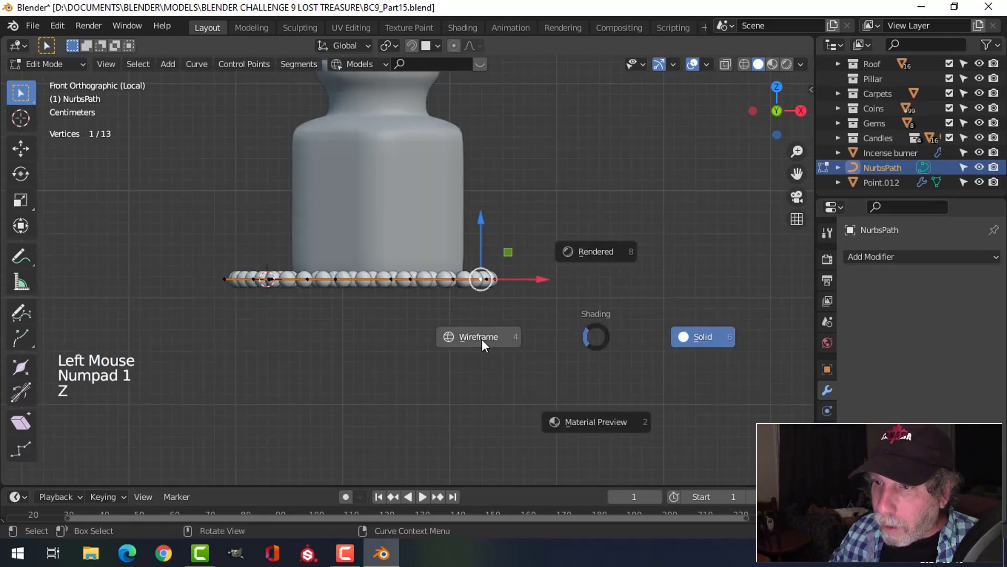
scroll(607, 301, "up", 3)
mouse_move(607, 301)
middle_mouse_down("shift")
mouse_move(572, 294)
mouse_move(618, 296)
middle_mouse_up("shift")
scroll(618, 296, "up", 1)
key("e")
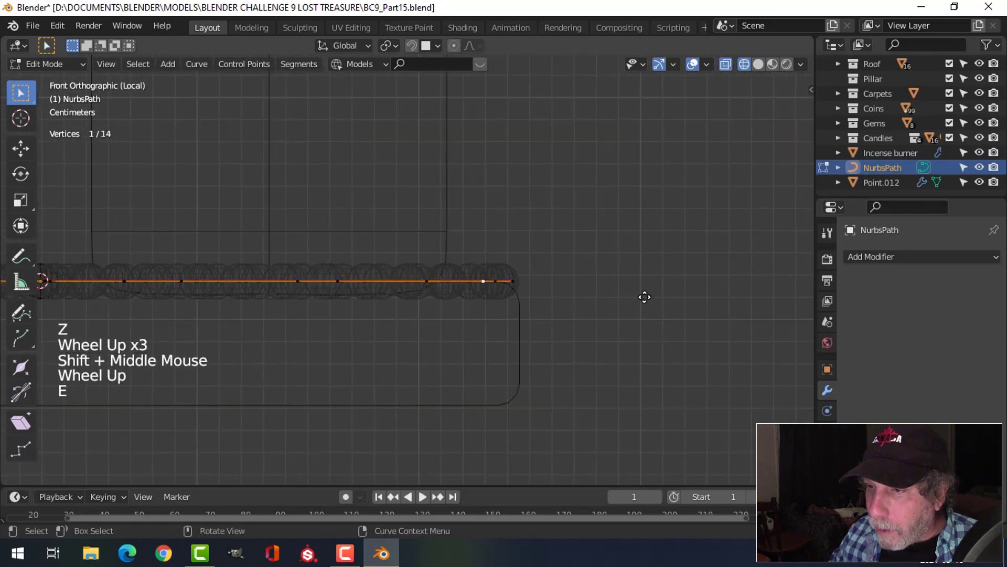
key("g")
left_click(769, 302)
key("e")
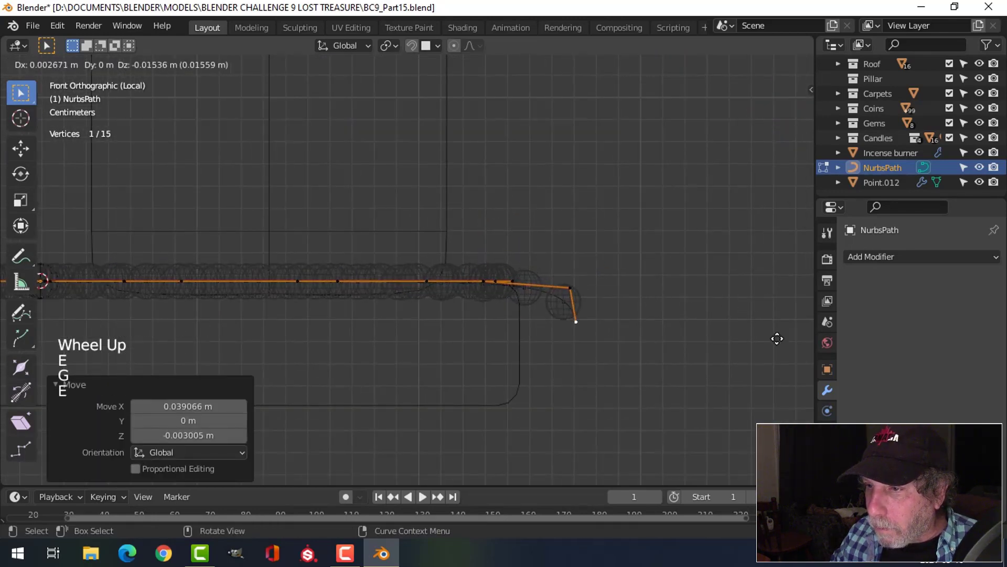
left_click(765, 387)
Move the bend point about -0.002 m in X and 0.005 m in Z, and extrude the hanging end down about 0.055 m
middle_click_drag(676, 333, 517, 186, "shift")
left_click(517, 186)
key("g")
left_click(513, 175)
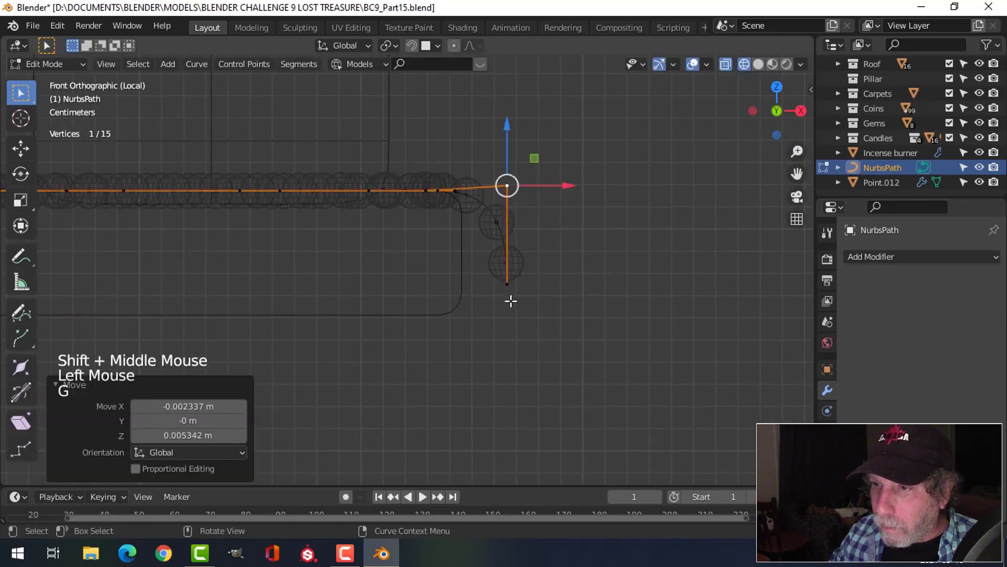
key("e")
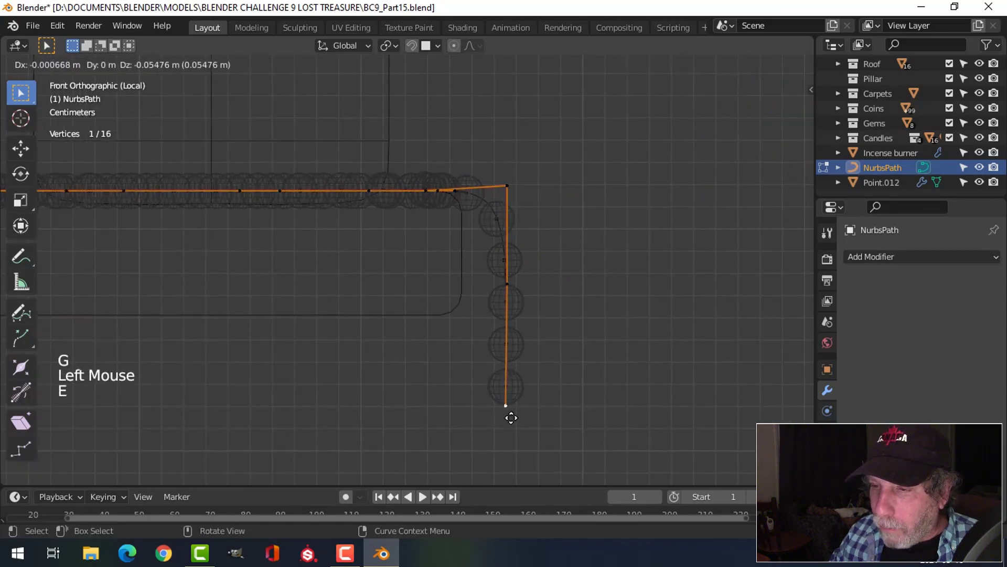
left_click(511, 418)
Return to solid shading, inspect the chain hanging over the slab's edge and leave path editing
key("z")
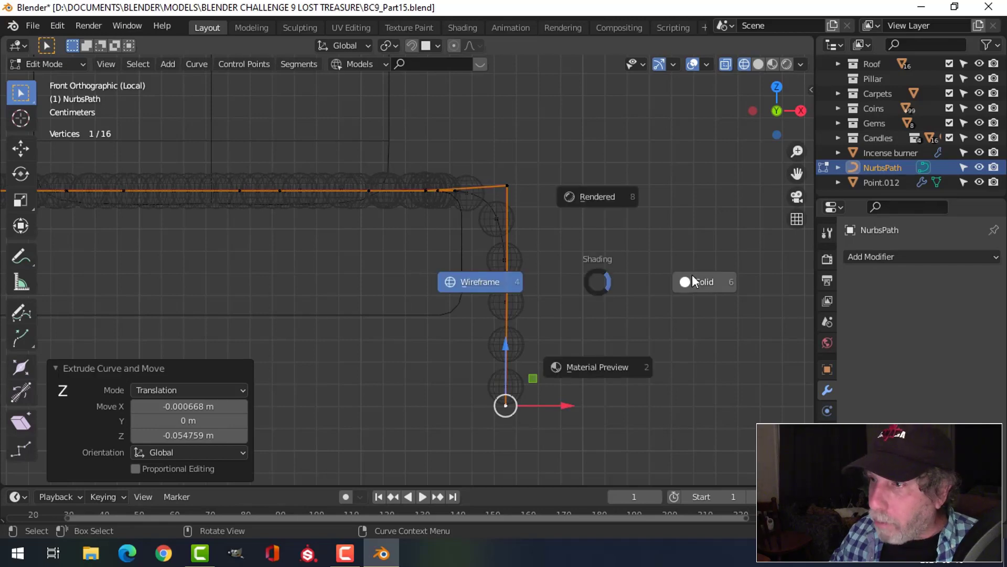
left_click(692, 281)
mouse_move(693, 281)
middle_mouse_down()
mouse_move(533, 294)
mouse_move(675, 247)
middle_mouse_up()
scroll(481, 276, "down", 3)
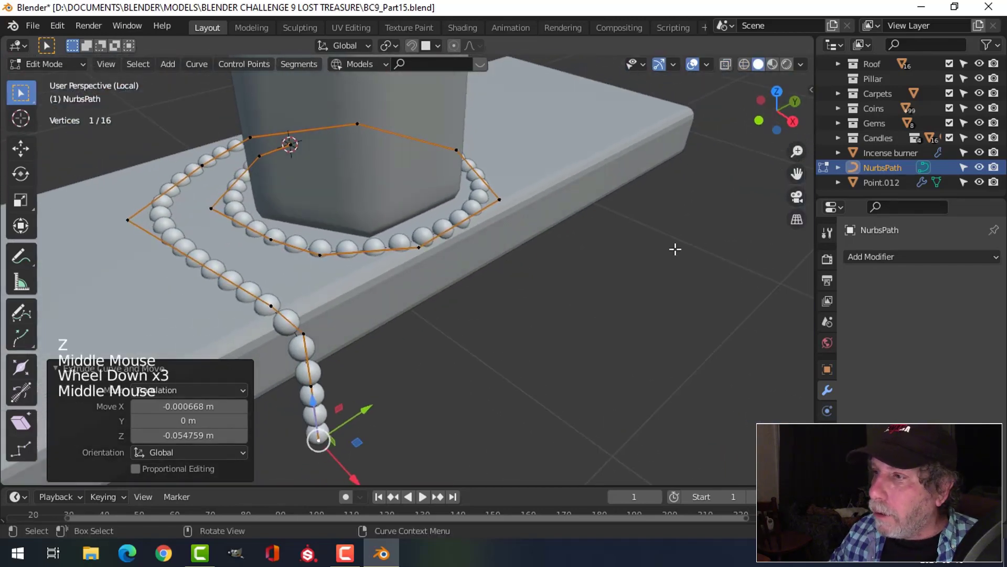
key("Tab")
scroll(879, 174, "down", 1)
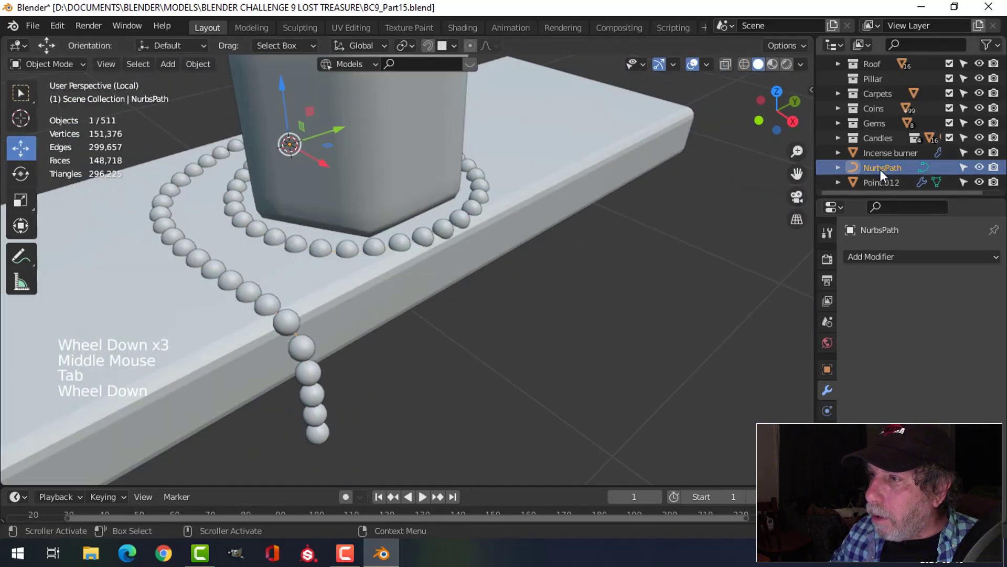
Raise NurbsPath and Point.012 together along Z so the beads rest on the slab's surface, and deselect them
left_click(880, 170)
left_click(880, 180, "shift")
middle_click_drag(467, 293, 525, 253)
left_click_drag(272, 154, 271, 146)
key("alt+a")
Fine-tune the height of NurbsPath and Point.012 together along Z, and clear the selection
middle_click_drag(556, 218, 695, 224)
left_click(899, 166)
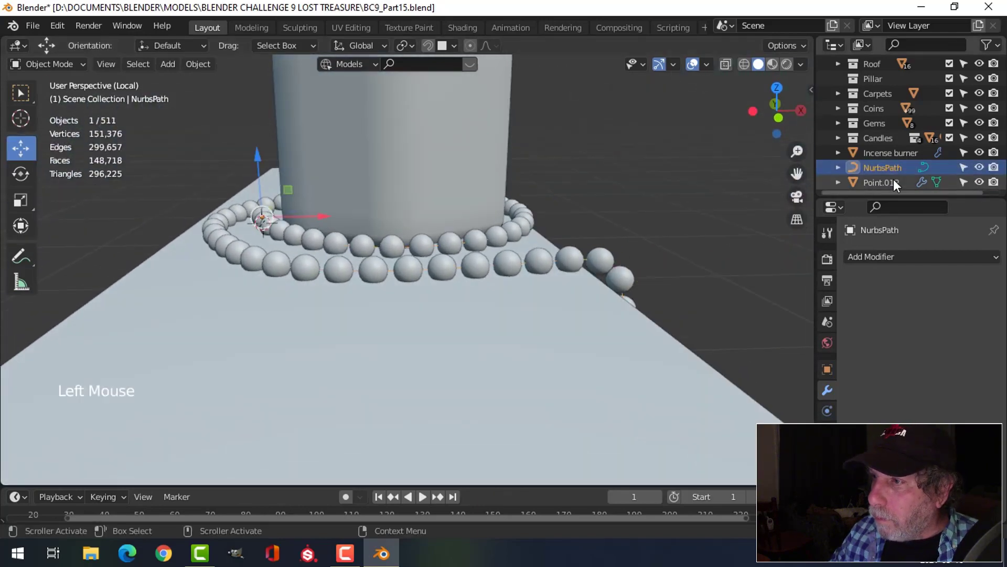
left_click(893, 181, "shift")
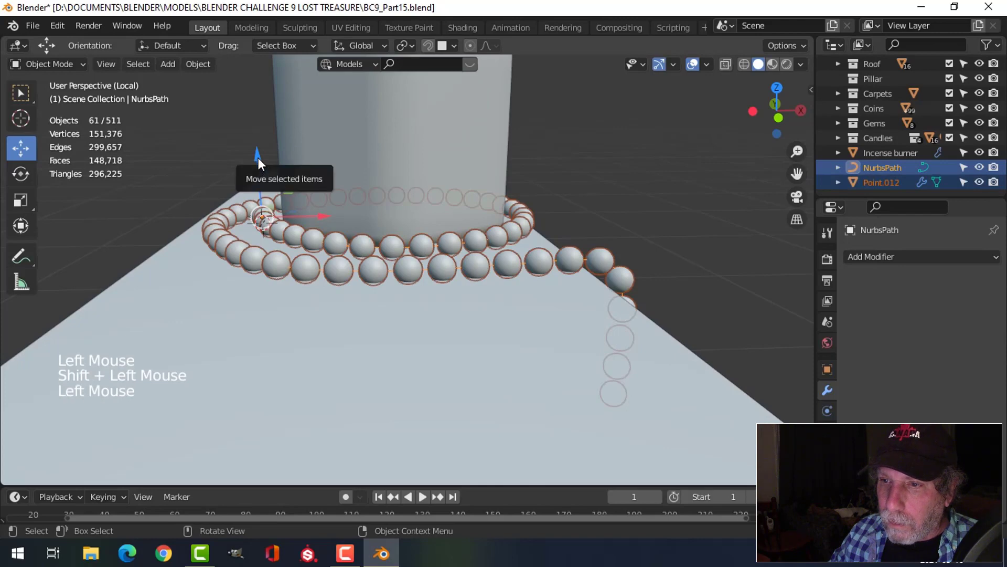
left_click_drag(258, 157, 402, 187)
key("alt+a")
From the top view, move the inner end point of NurbsPath about 0.005 m in X and 0.019 m in Y
middle_click_drag(402, 187, 306, 261)
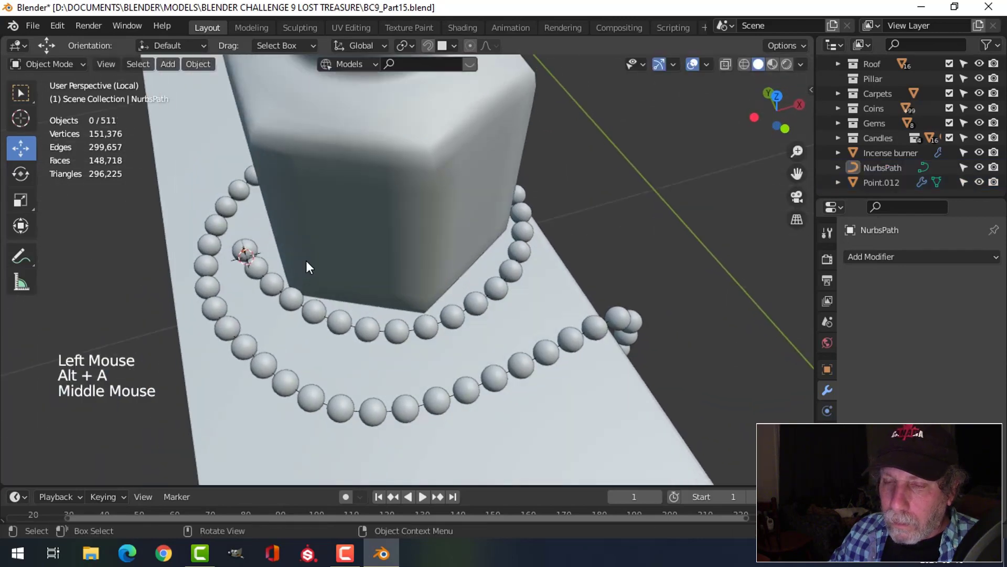
left_click(245, 251)
key("KP_7")
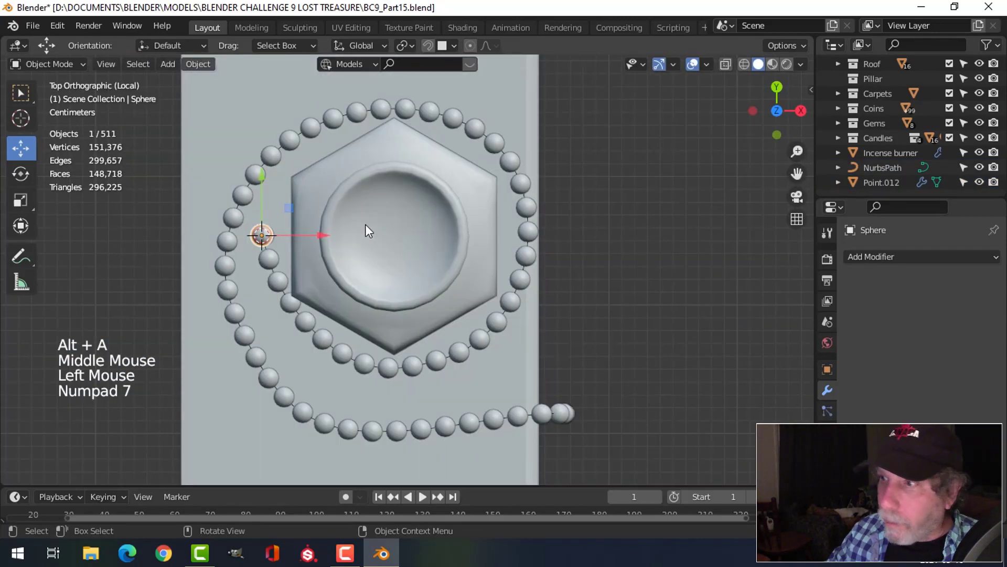
left_click(882, 168)
key("Tab")
left_click(269, 223)
key("g")
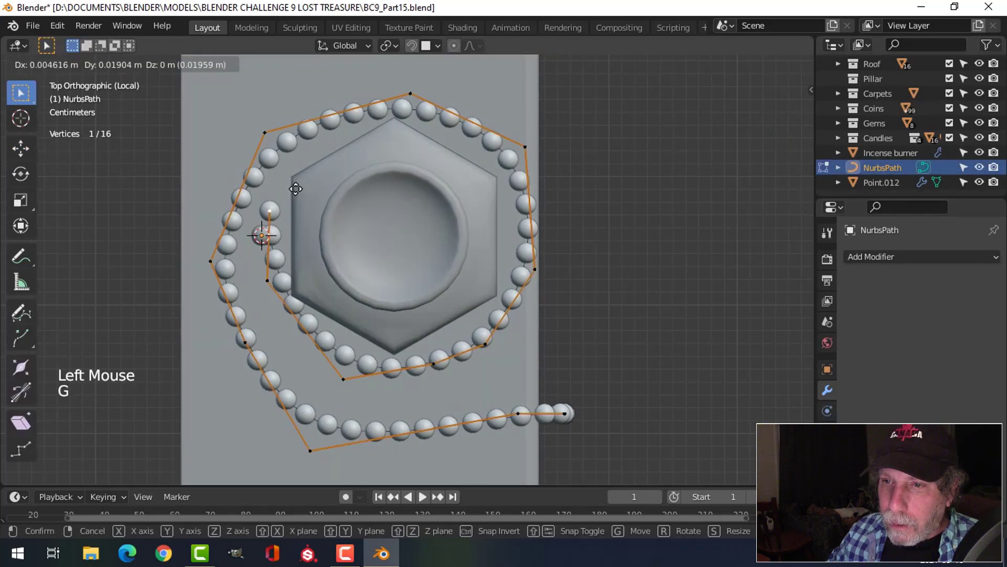
left_click(296, 188)
Move the control point next to the path's inner end about -0.010 m in X and -0.003 m in Y
left_click(267, 279)
key("g")
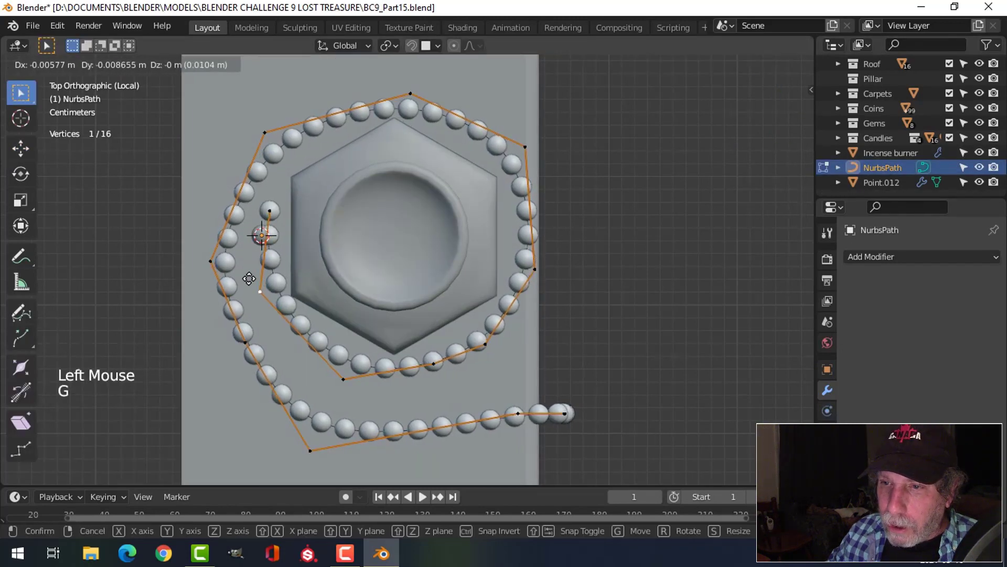
left_click(255, 284)
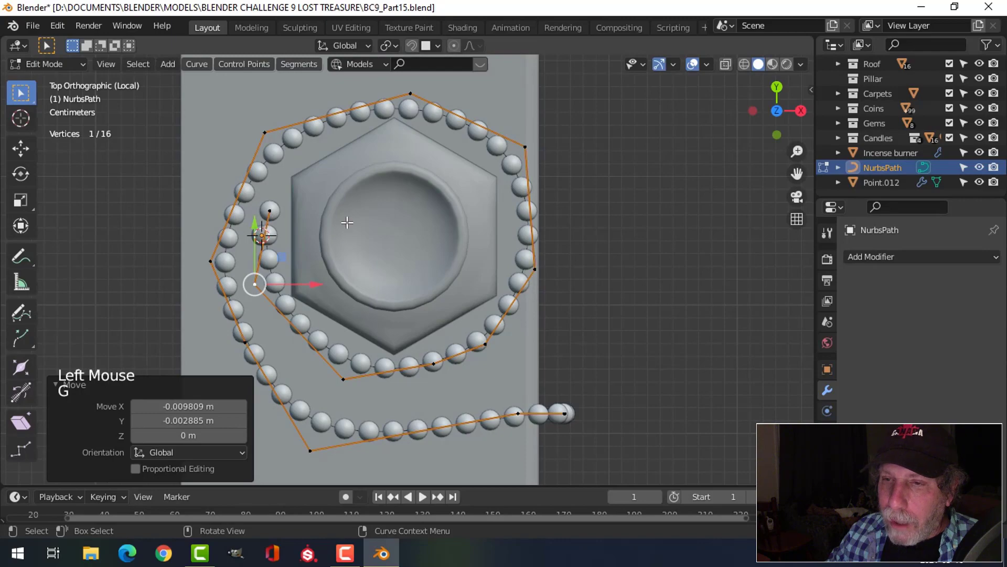
In a wireframe front view, shift the path's bend point and hanging end point together toward the slab's edge
middle_click_drag(465, 239, 593, 211)
left_click(593, 212)
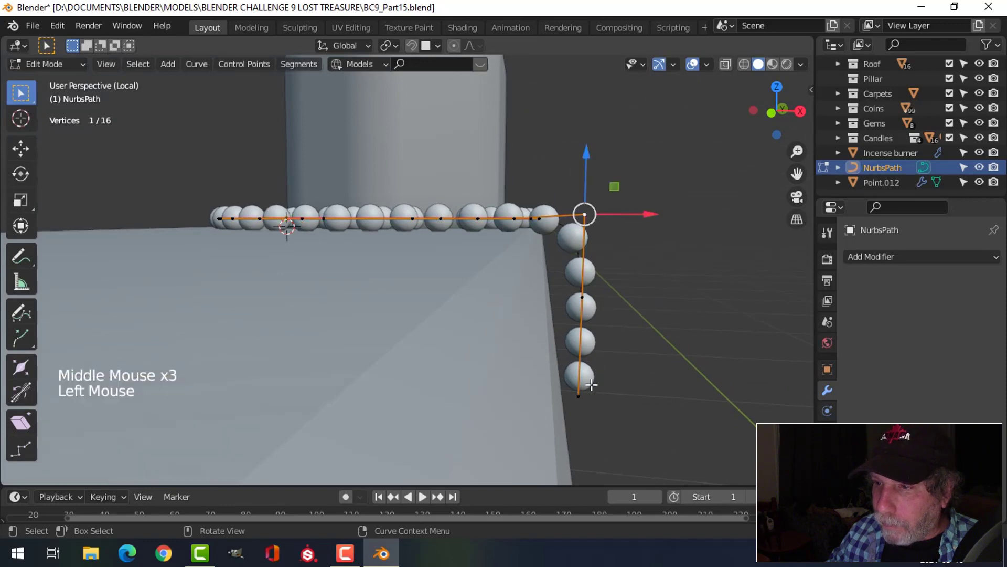
left_click(583, 300, "shift")
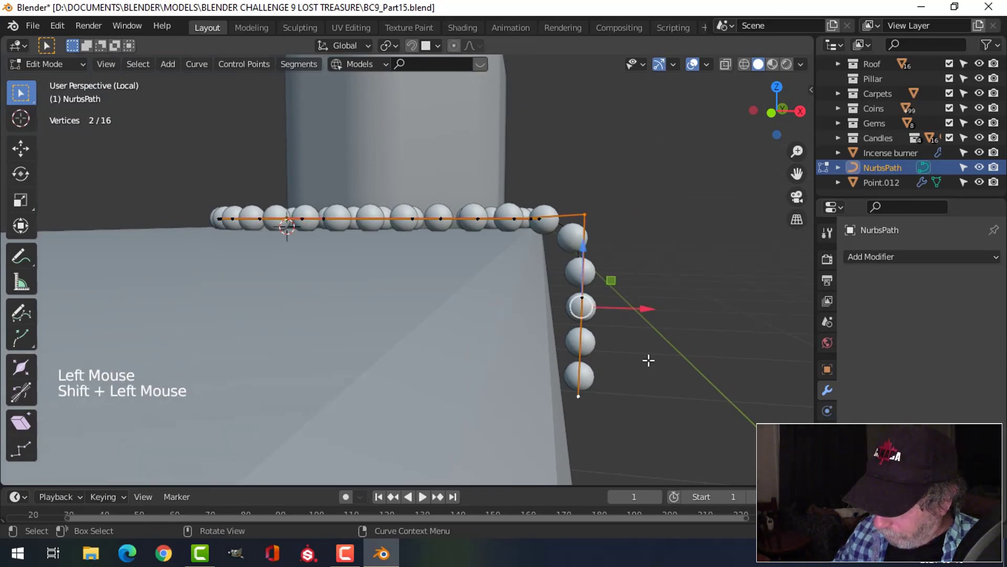
key("KP_1")
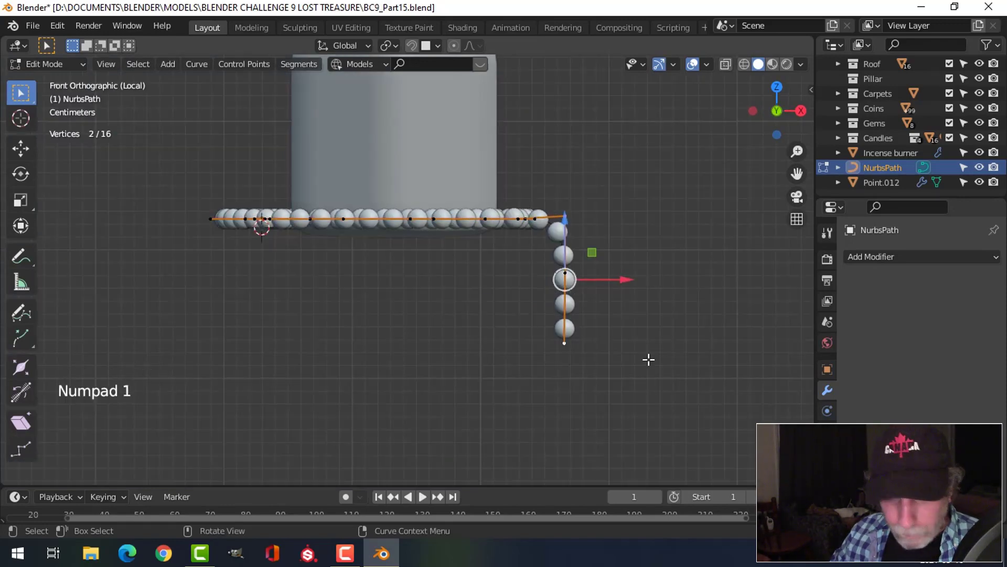
key("z")
key("g")
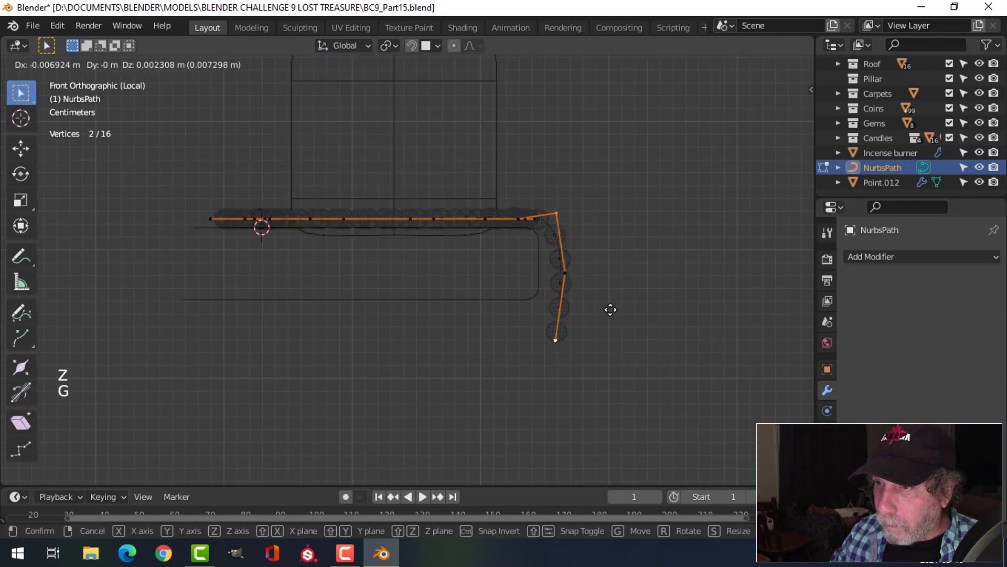
left_click(609, 309)
Move the middle point of the hanging section about -0.009 m in X and -0.009 m in Z
key("alt+a")
left_click(566, 280)
key("g")
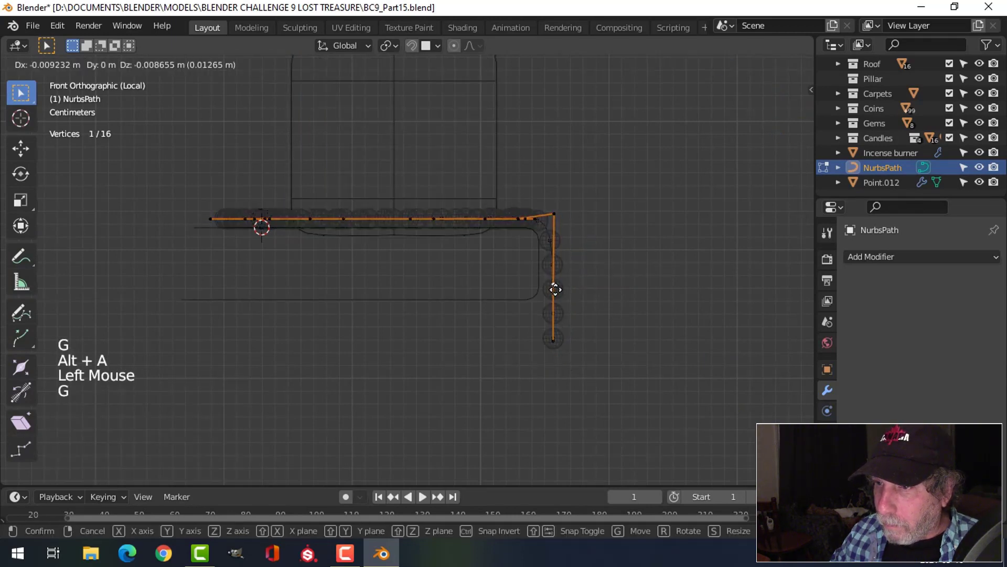
left_click(555, 289)
Lower the hanging end point along Z by about 0.003 m, plus another 0.052 m
left_click(553, 341)
key("g")
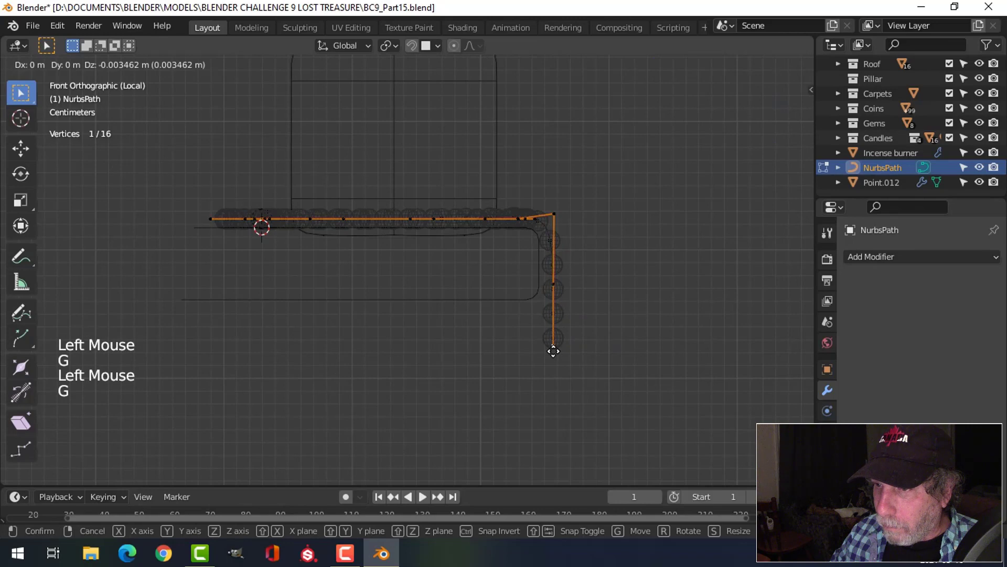
left_click(553, 351)
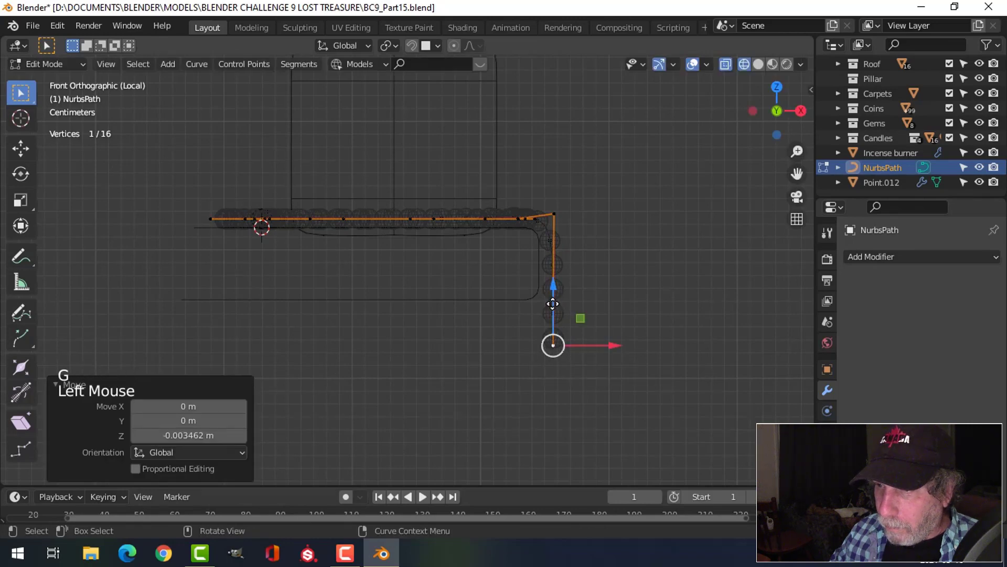
left_click_drag(553, 303, 554, 370)
Return to solid shading, leave path editing and deselect everything to view the lengthened chain
key("z")
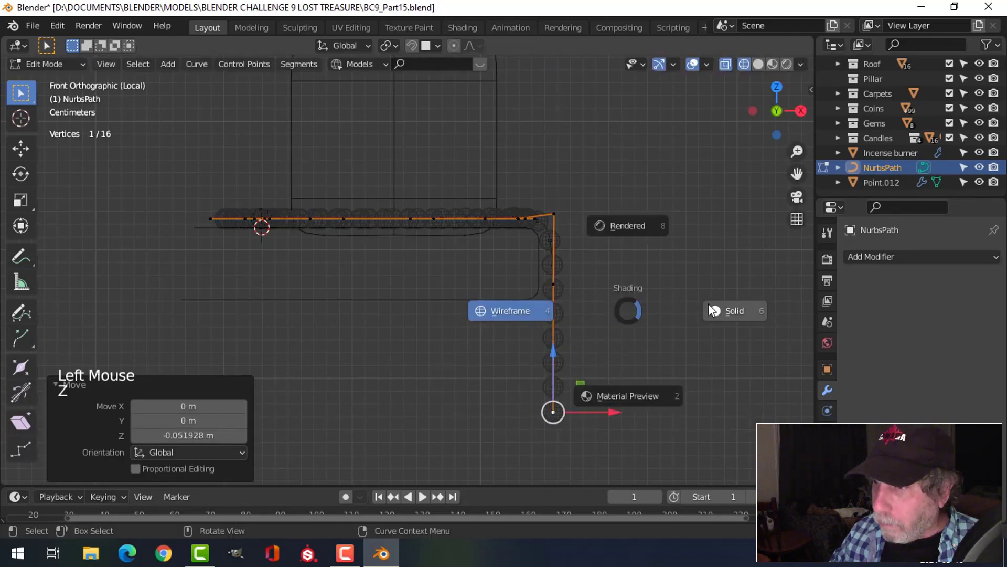
mouse_move(676, 310)
middle_mouse_down()
mouse_move(656, 275)
mouse_move(450, 342)
mouse_move(540, 335)
mouse_move(462, 336)
mouse_move(529, 293)
mouse_move(518, 328)
mouse_move(462, 302)
middle_mouse_up()
key("Tab")
scroll(576, 294, "down", 2)
scroll(575, 299, "down", 3)
key("alt+a")
scroll(462, 336, "up", 2)
From the top view, move NurbsPath's outer corner point about 0.011 m in X and 0.029 m in Y toward the burner
left_click(452, 291)
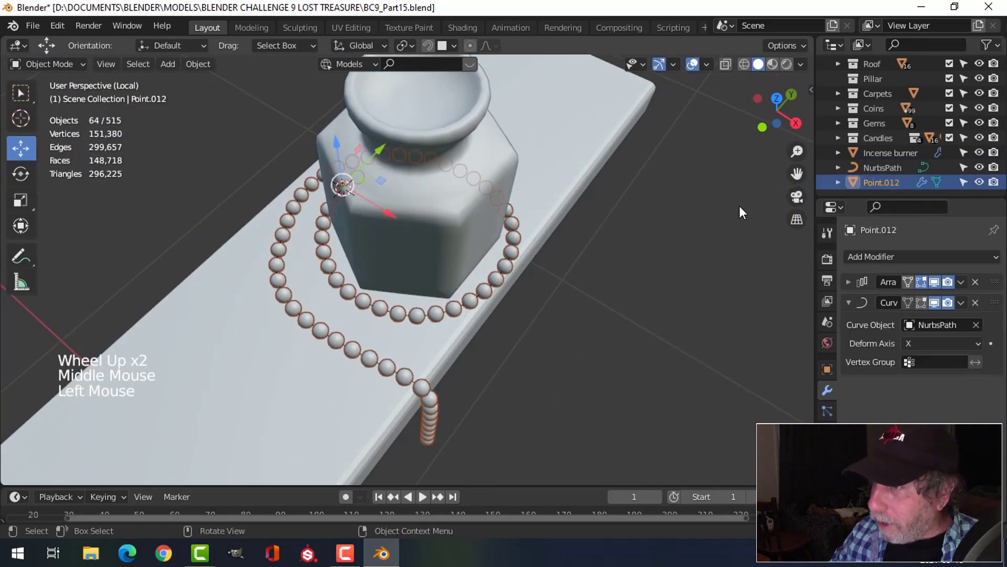
left_click(882, 168)
key("KP_7")
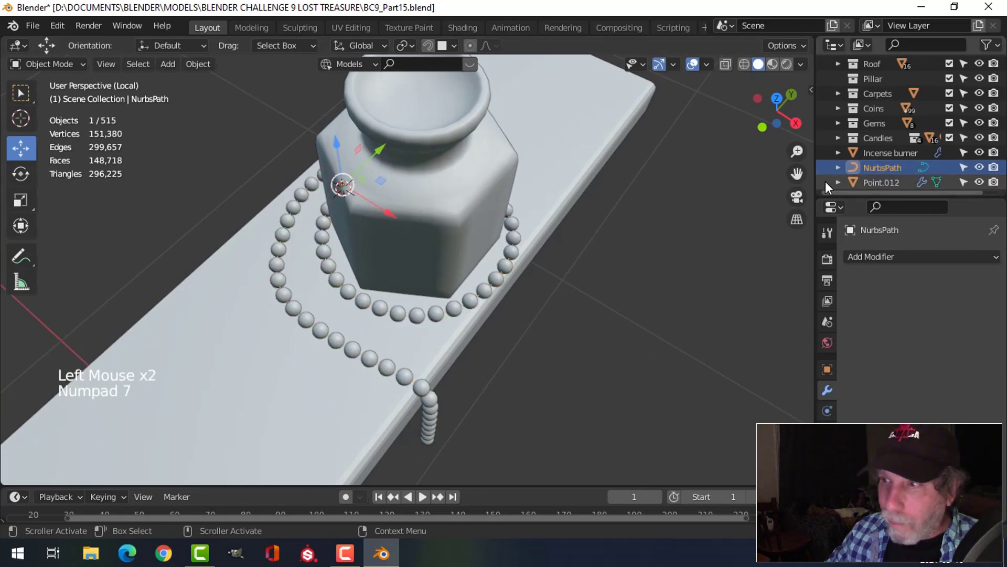
key("KP_7")
key("Tab")
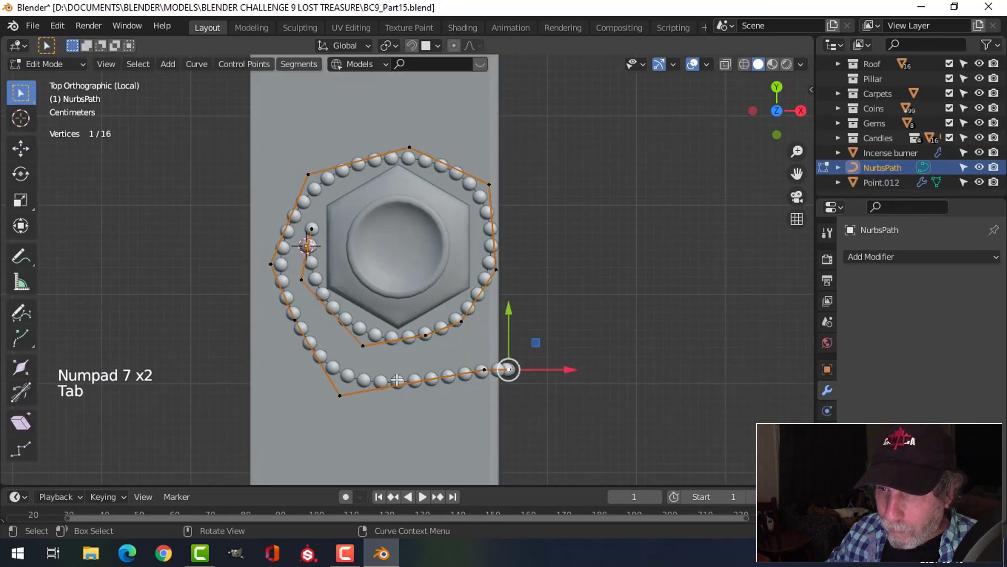
left_click(348, 397)
key("g")
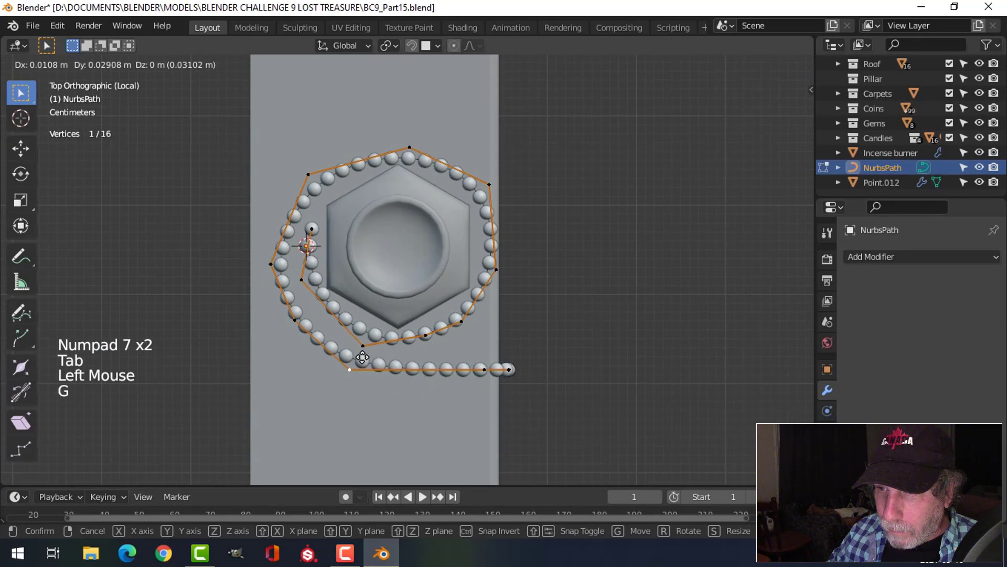
left_click(362, 357)
Nudge the adjacent outer point to smooth the coil, and shift the point before the slab's edge slightly along Y
left_click(294, 319)
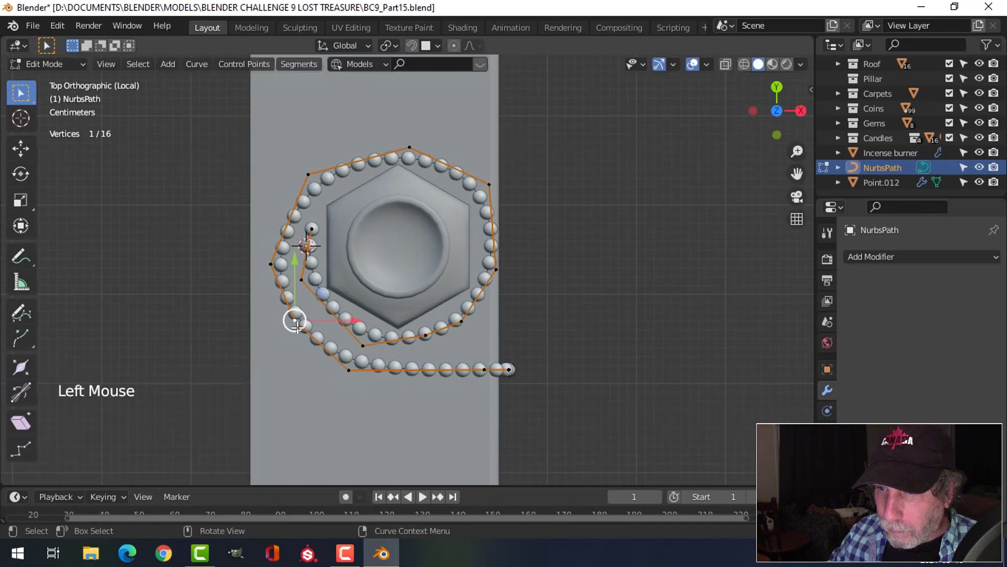
key("g")
left_click(301, 337)
middle_click_drag(579, 331, 430, 370)
left_click(424, 375)
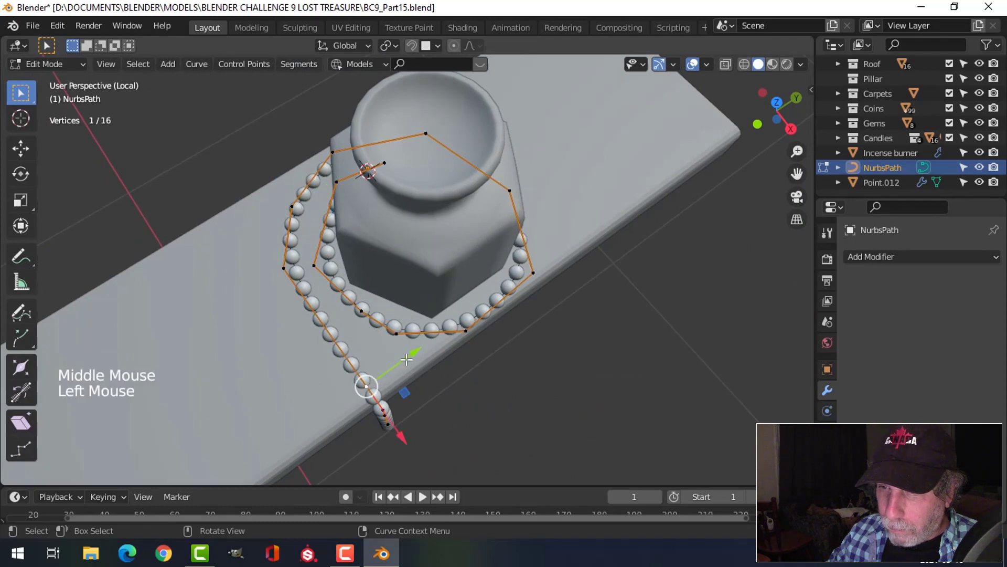
left_click_drag(407, 359, 414, 352)
Leave path editing, clear the selection and examine how the chain wraps the burner and drops over the slab's edge
key("Tab")
middle_click_drag(591, 356, 485, 284)
key("alt+a")
scroll(468, 331, "down", 2)
scroll(473, 299, "down", 2)
scroll(447, 300, "up", 2)
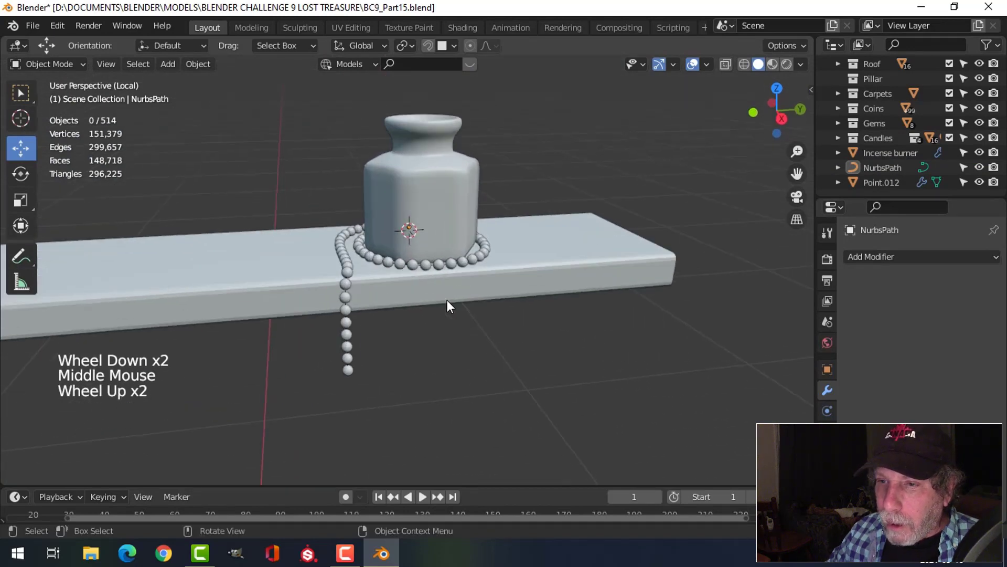
scroll(447, 300, "up", 3)
middle_click_drag(375, 297, 439, 301, "shift")
middle_click_drag(439, 300, 501, 304)
scroll(565, 307, "up", 2)
middle_click_drag(566, 307, 510, 311, "shift")
key("alt+h")
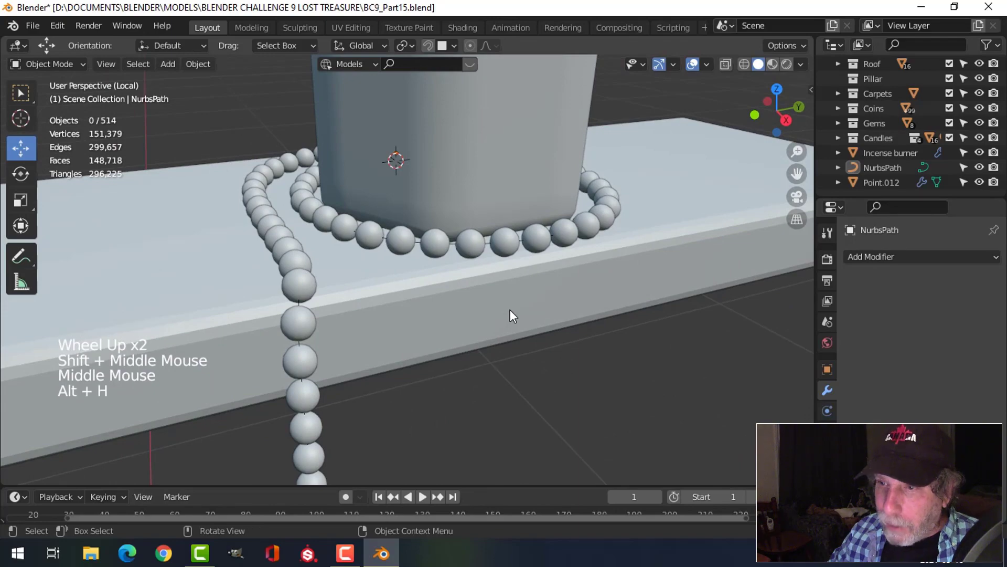
Assign the existing Gem2 material to the source Sphere and view the isolated beads in material preview
scroll(510, 310, "down", 5)
middle_click_drag(554, 316, 524, 293)
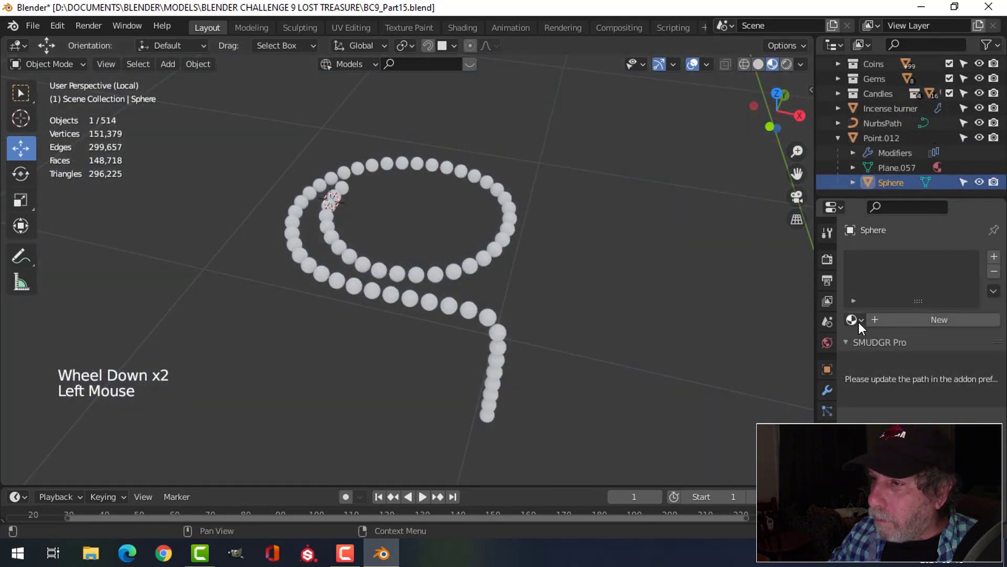
left_click(855, 320)
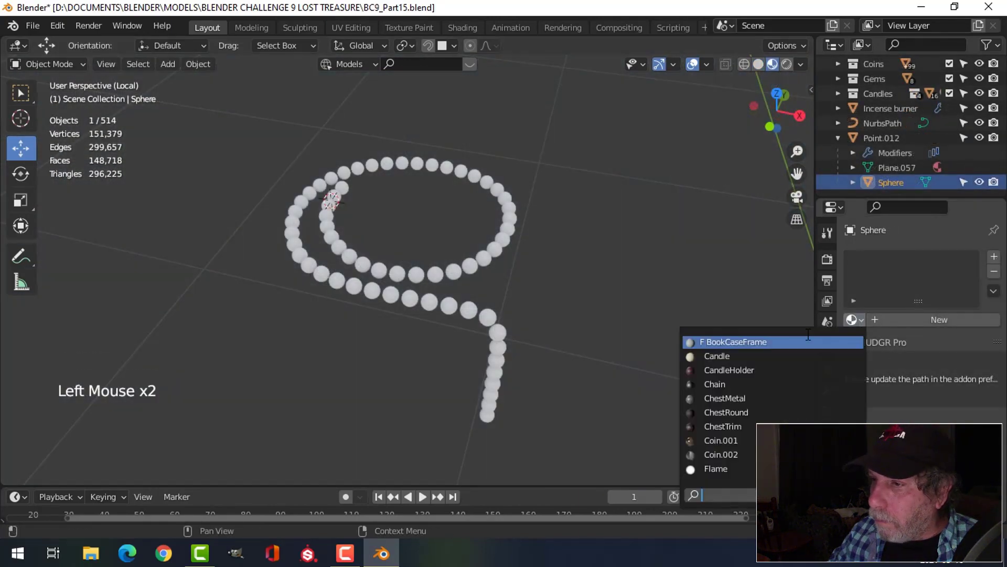
left_click(724, 412)
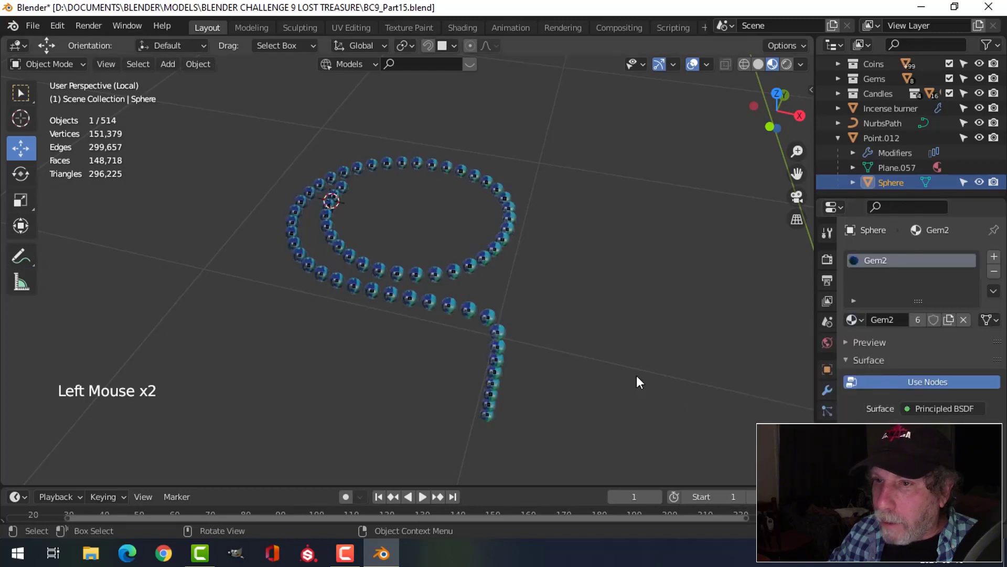
key("Tab")
key("Tab")
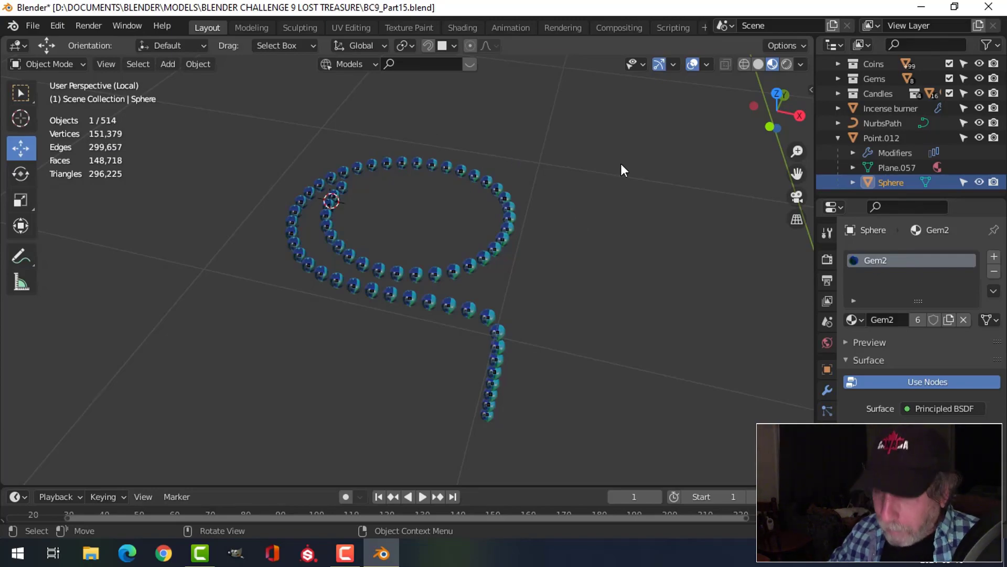
Leave local view to show the beaded chain within the full shelf scene
key("KP_Divide")
scroll(451, 324, "down", 2)
middle_click_drag(451, 325, 525, 341)
scroll(467, 244, "down", 3)
scroll(453, 298, "up", 2)
scroll(453, 298, "down", 1)
scroll(488, 292, "up", 2)
Move the NurbsPath control point on the candle side of the burner about -0.009 m in Y
left_click(489, 314)
key("Tab")
key("Tab")
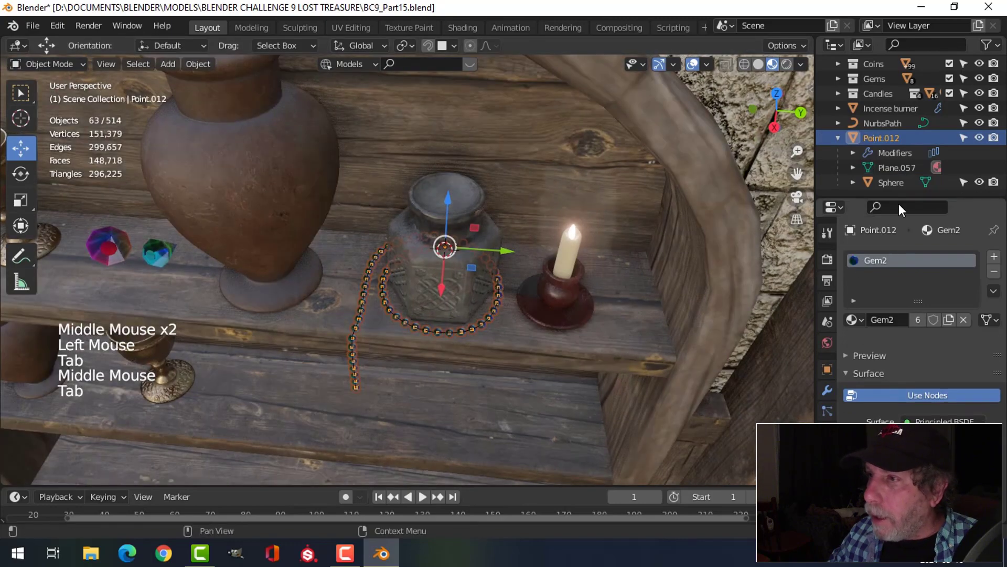
left_click(883, 123)
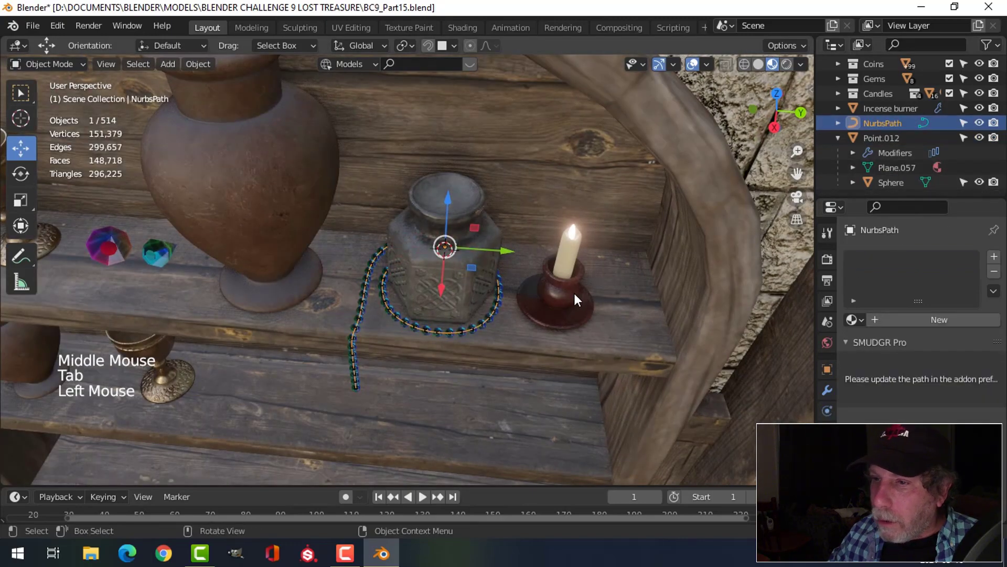
key("Tab")
scroll(559, 311, "up", 2)
left_click(556, 310)
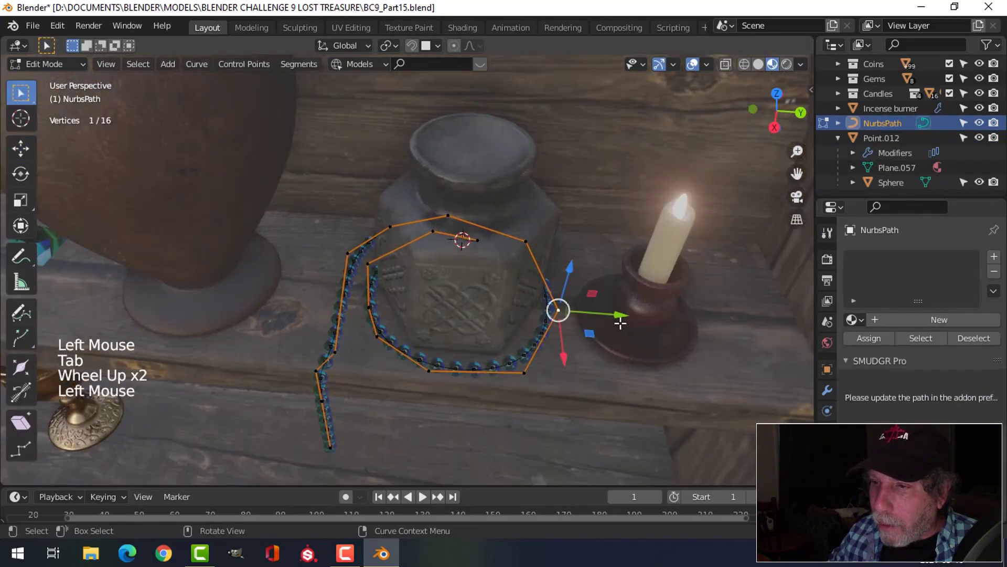
left_click_drag(587, 310, 609, 314)
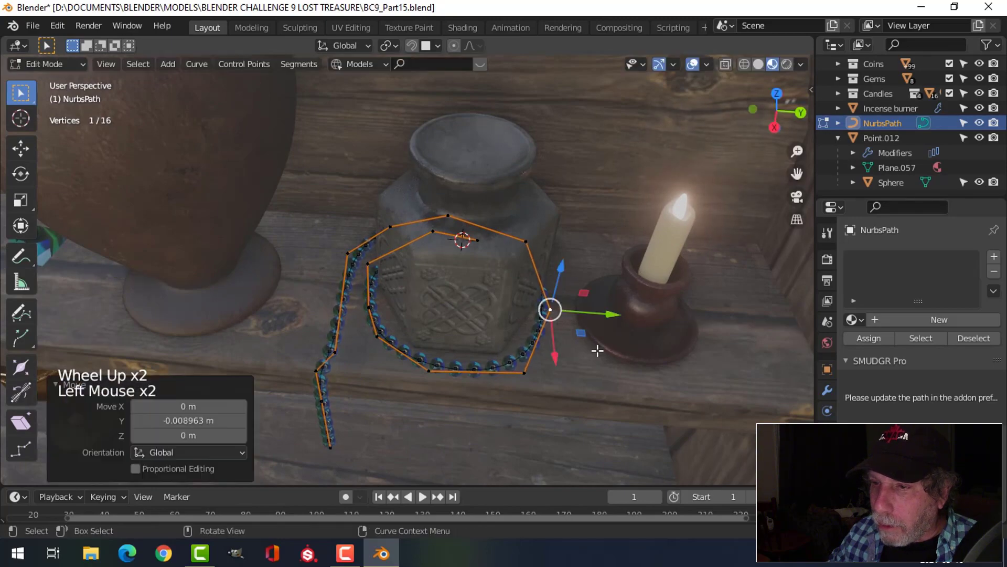
Leave path editing, clear the selection and examine the beaded chain on the shelf from several angles
middle_click_drag(598, 349, 607, 299)
key("alt+a")
scroll(481, 320, "down", 2)
middle_click_drag(480, 320, 520, 326)
key("Tab")
scroll(476, 329, "down", 2)
key("alt+a")
scroll(451, 315, "up", 2)
scroll(521, 274, "up", 2)
scroll(605, 290, "down", 3)
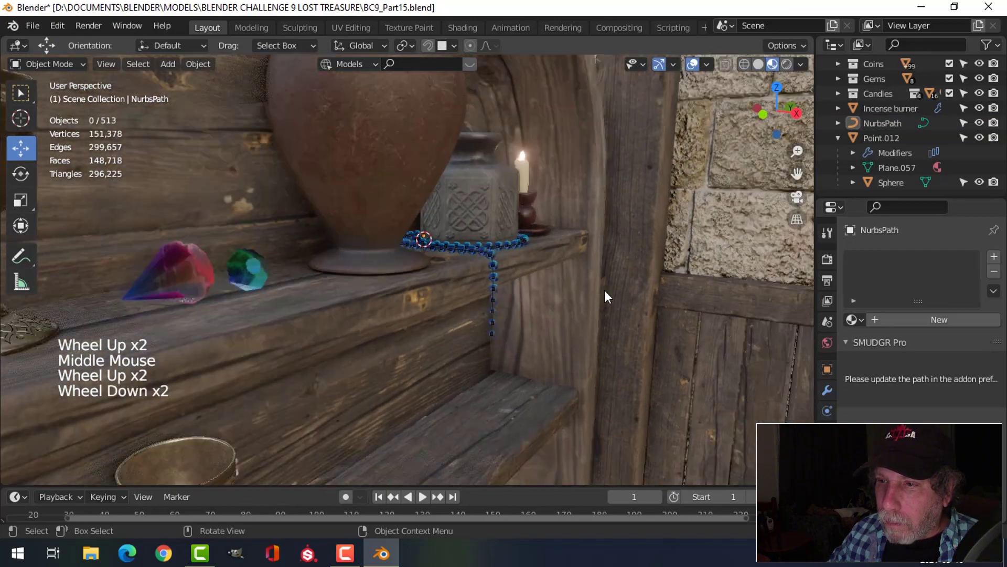
middle_click_drag(605, 290, 369, 326)
scroll(379, 331, "down", 3)
scroll(399, 332, "up", 2)
scroll(401, 332, "up", 3)
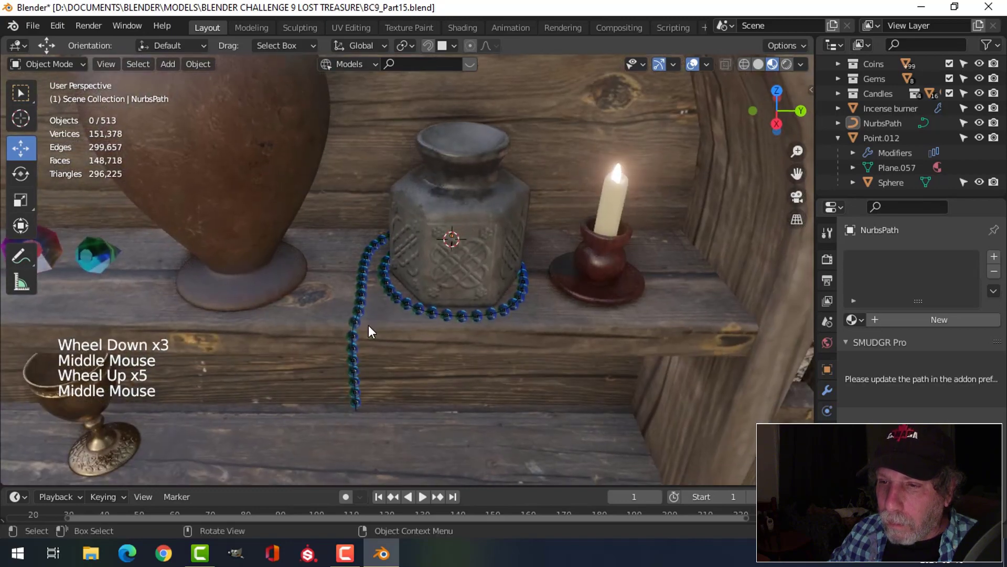
Select the three control points of NurbsPath's hanging section and shift them slightly along Y
left_click(356, 326)
key("Tab")
key("Tab")
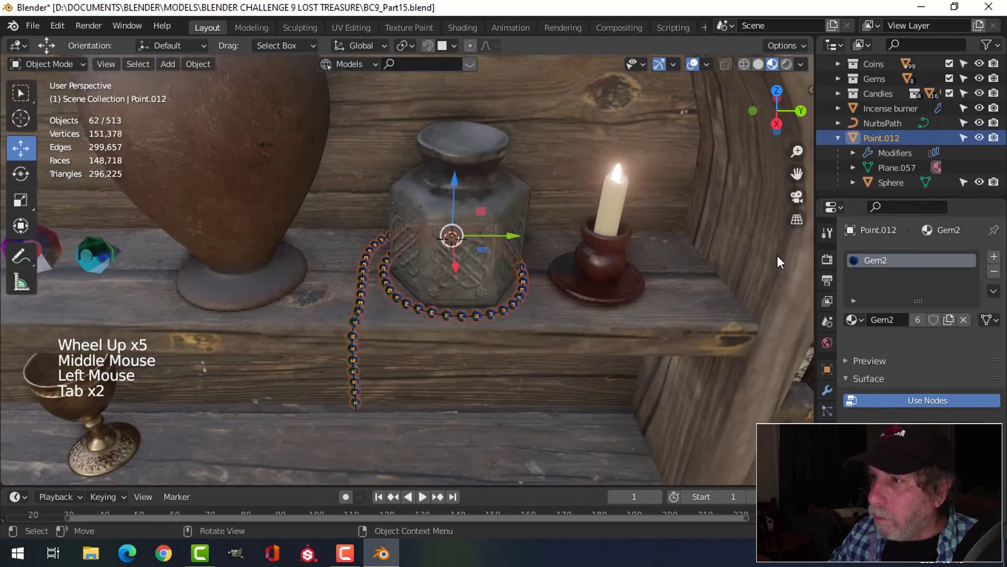
left_click(887, 124)
key("Tab")
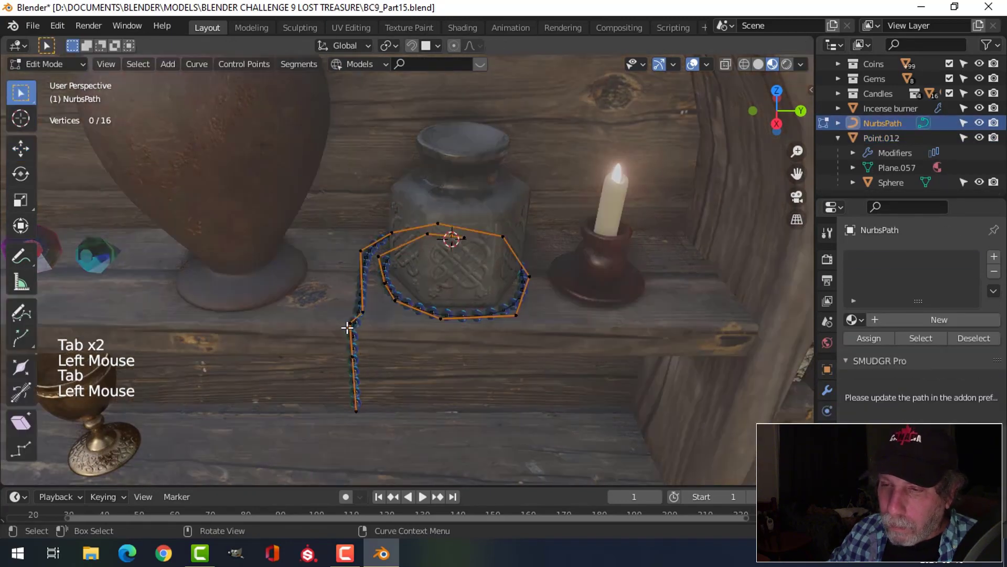
left_click(356, 409, "shift")
left_click(356, 364, "shift")
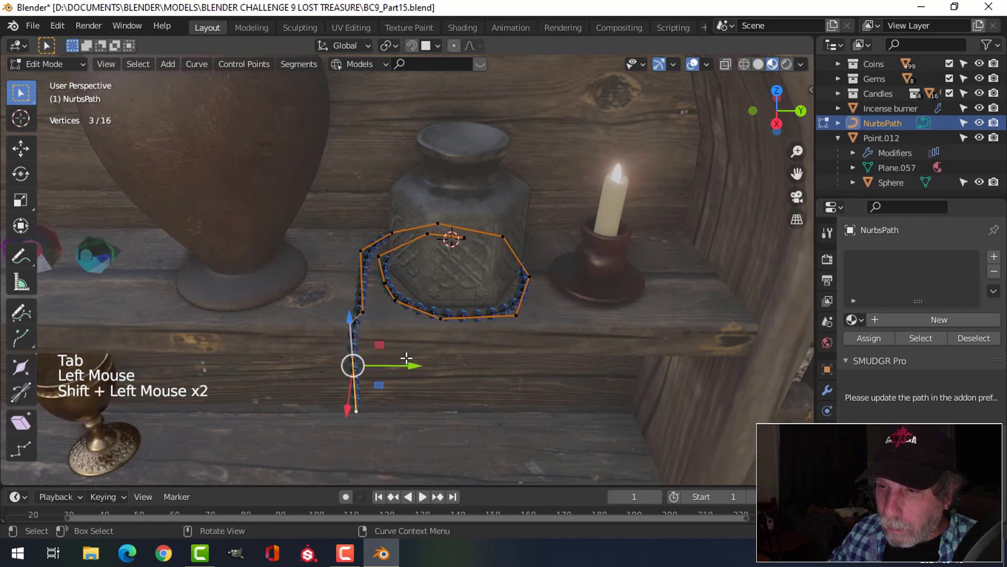
left_click_drag(410, 370, 420, 372)
Exit path editing with nothing selected and check the hanging chain against the surrounding shelf objects
key("Tab")
key("alt+a")
scroll(448, 359, "down", 2)
scroll(446, 359, "down", 1)
middle_click_drag(446, 360, 403, 263)
scroll(427, 329, "down", 2)
scroll(442, 320, "down", 1)
scroll(480, 307, "up", 1)
scroll(480, 306, "down", 2)
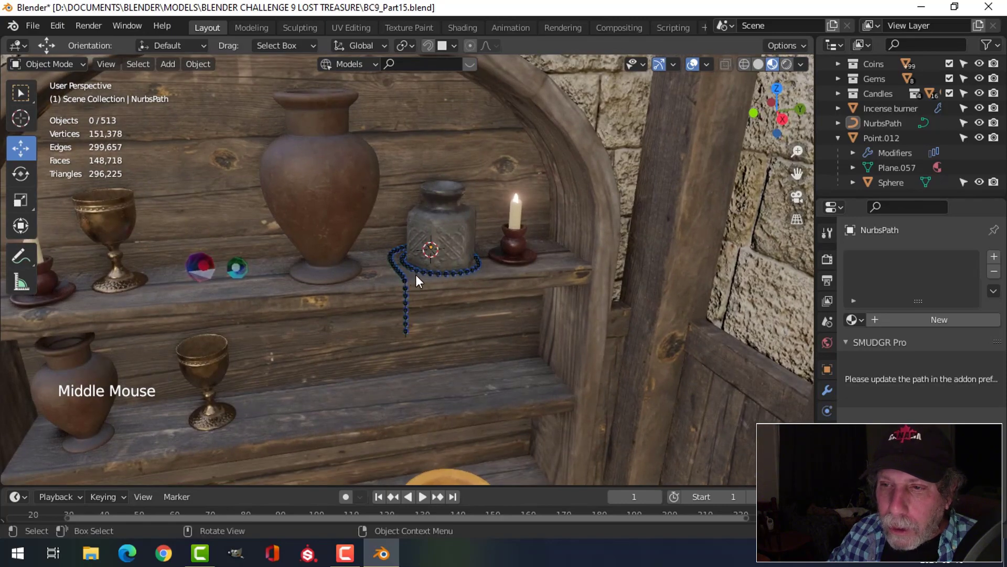
Examine the hanging bead chain and its lower end against the surrounding shelves from several angles
scroll(406, 269, "down", 3)
middle_click_drag(417, 345, 411, 209, "shift")
middle_click_drag(391, 320, 431, 267)
scroll(417, 197, "up", 2)
middle_click_drag(417, 197, 443, 309, "shift")
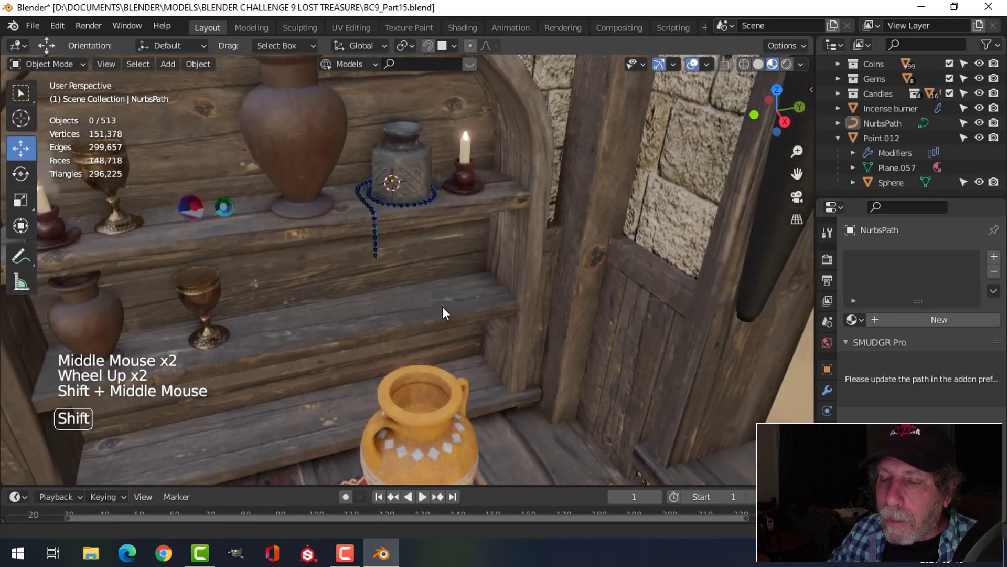
scroll(438, 279, "up", 2)
middle_click_drag(434, 261, 455, 257)
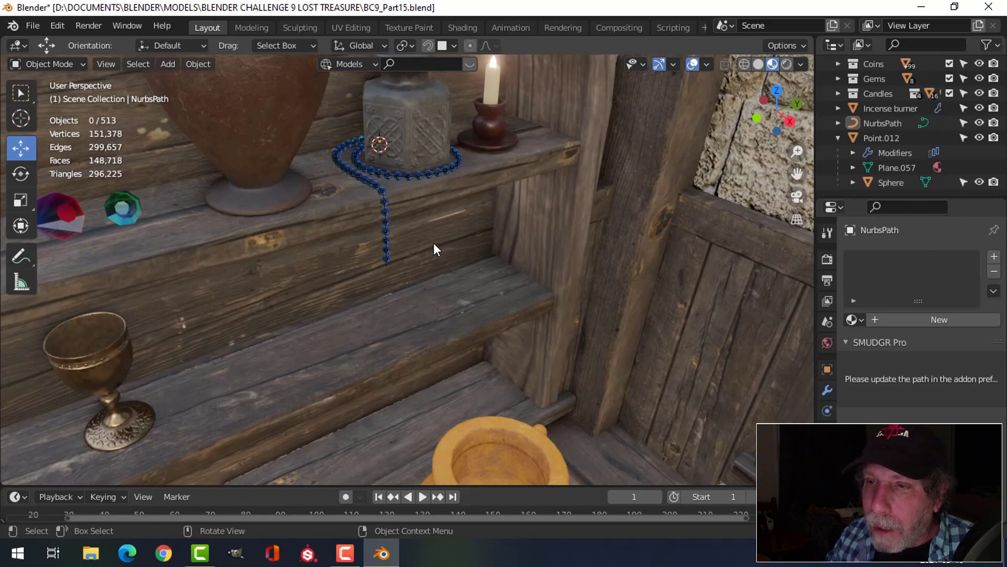
scroll(434, 243, "down", 2)
middle_click_drag(436, 253, 407, 230)
scroll(365, 216, "up", 6)
middle_click_drag(344, 196, 378, 283, "shift")
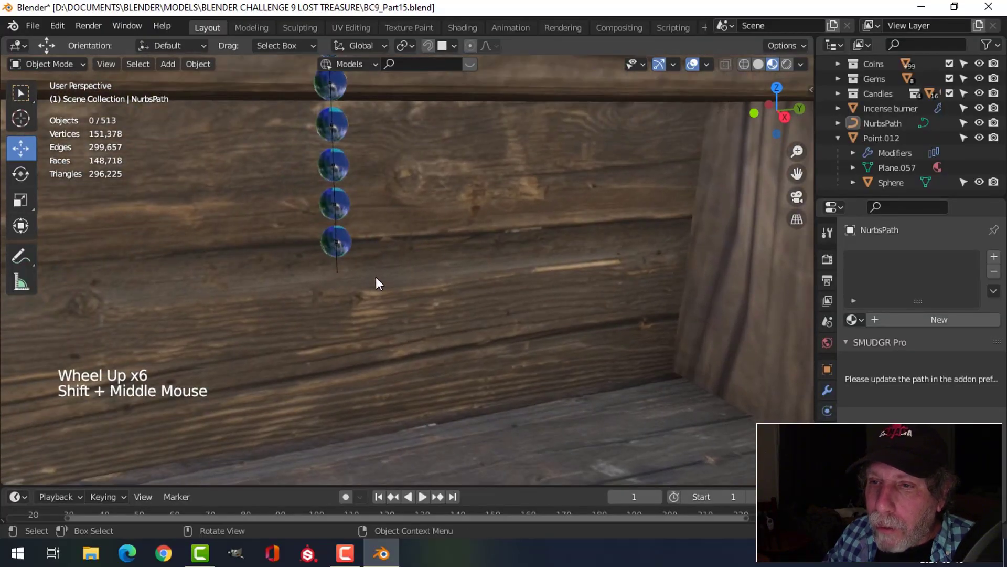
Select the chain's path and its beads in turn and check the Gem2 material settings on the beads
scroll(367, 273, "up", 1)
left_click(304, 263)
middle_click_drag(477, 269, 567, 237)
scroll(507, 264, "down", 2)
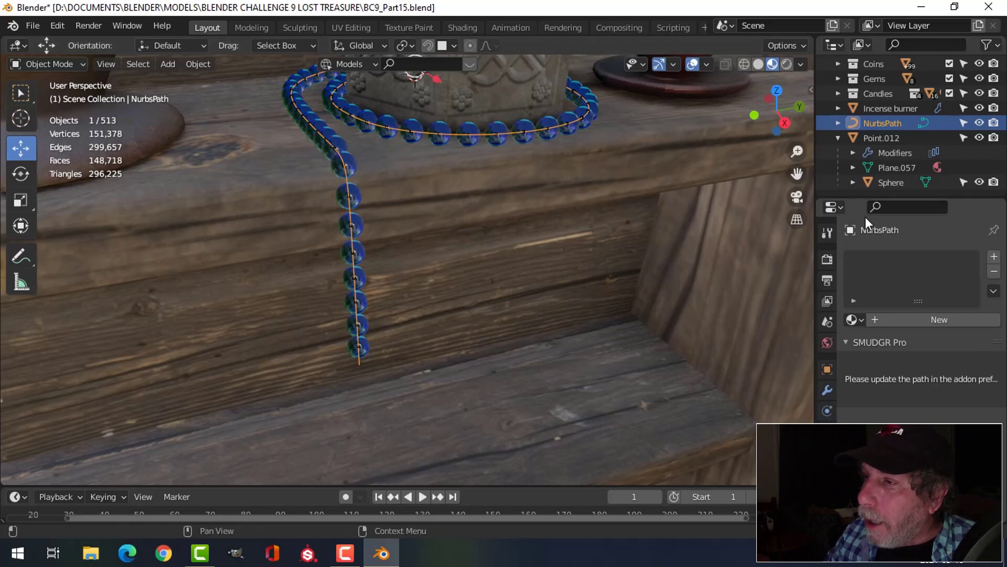
left_click(371, 207)
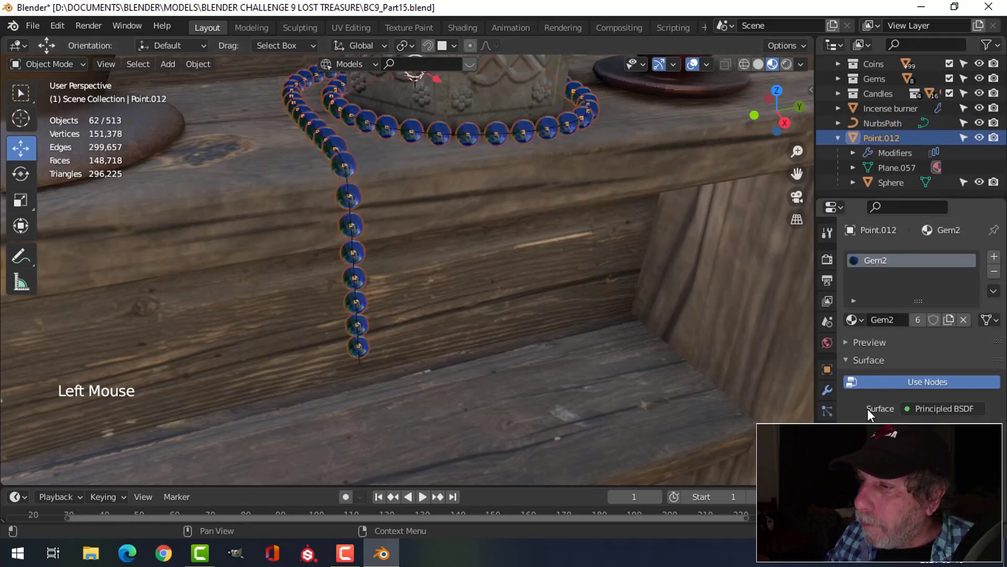
scroll(860, 366, "down", 2)
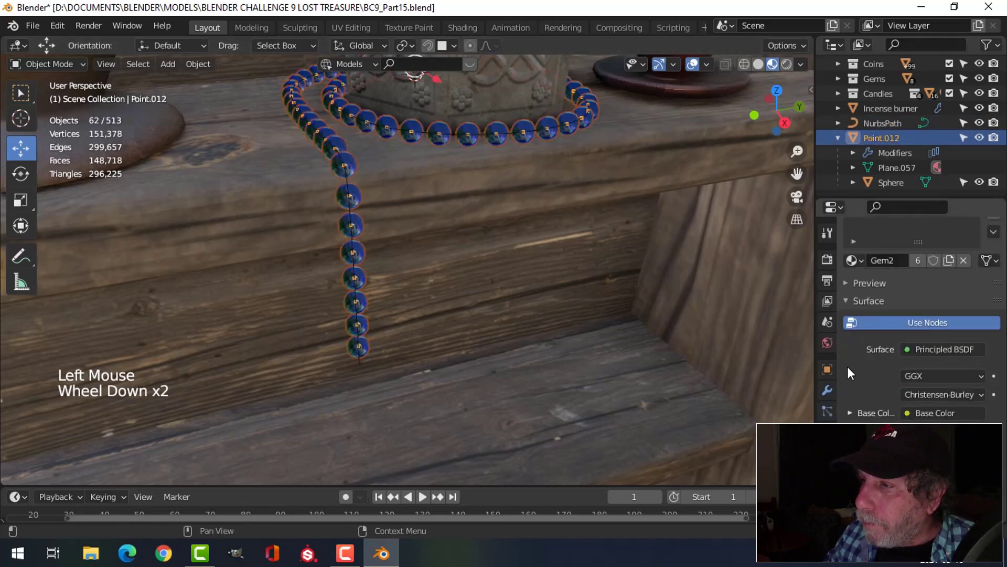
left_click(896, 168)
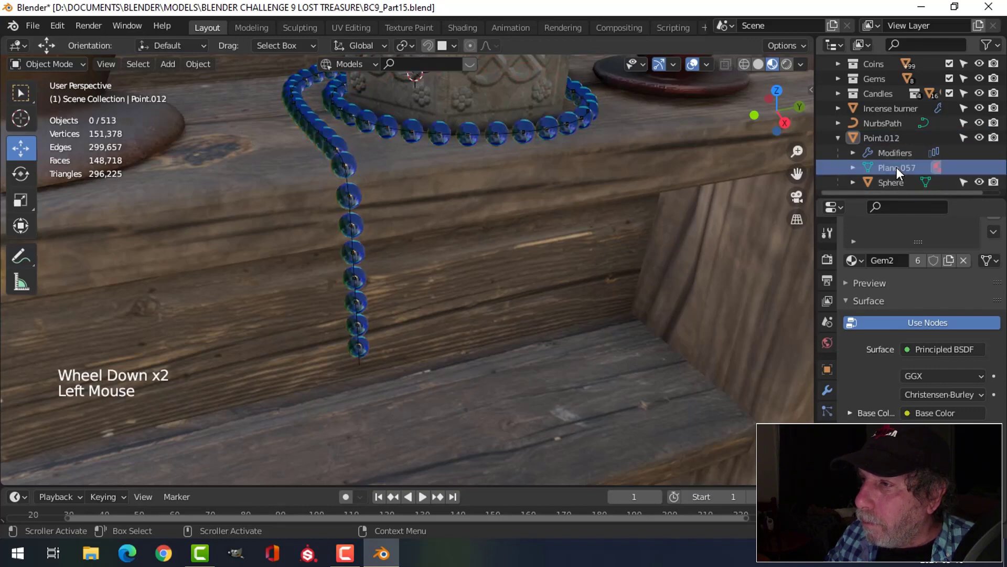
Apply both the Array and Curve modifiers on the bead object Point.012
left_click(882, 138)
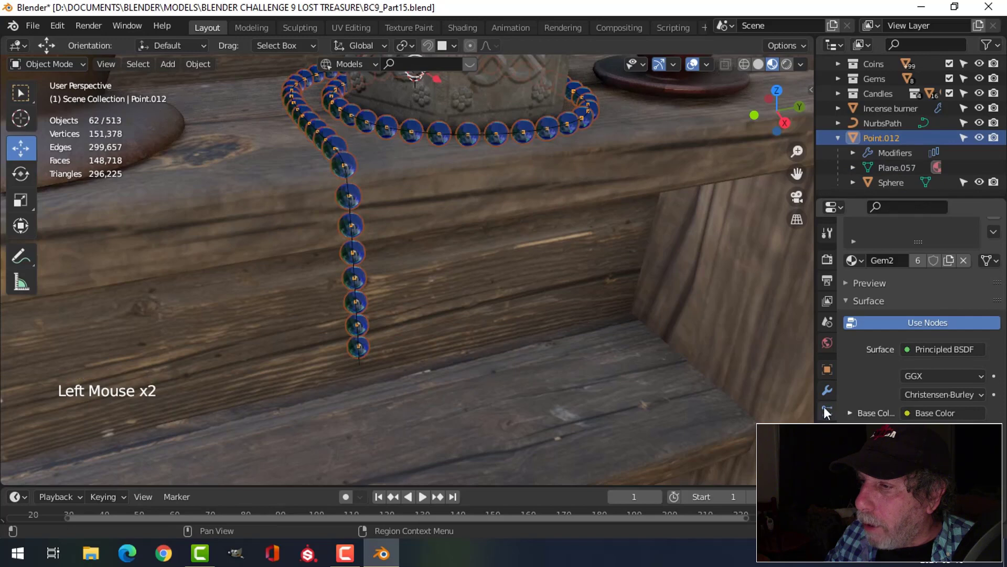
left_click(828, 390)
left_click(848, 282)
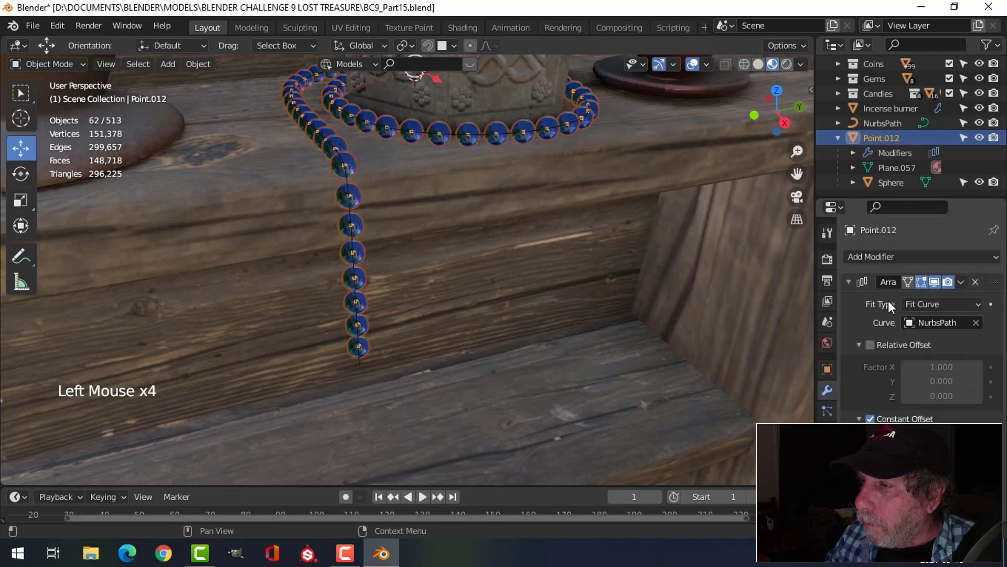
left_click(962, 282)
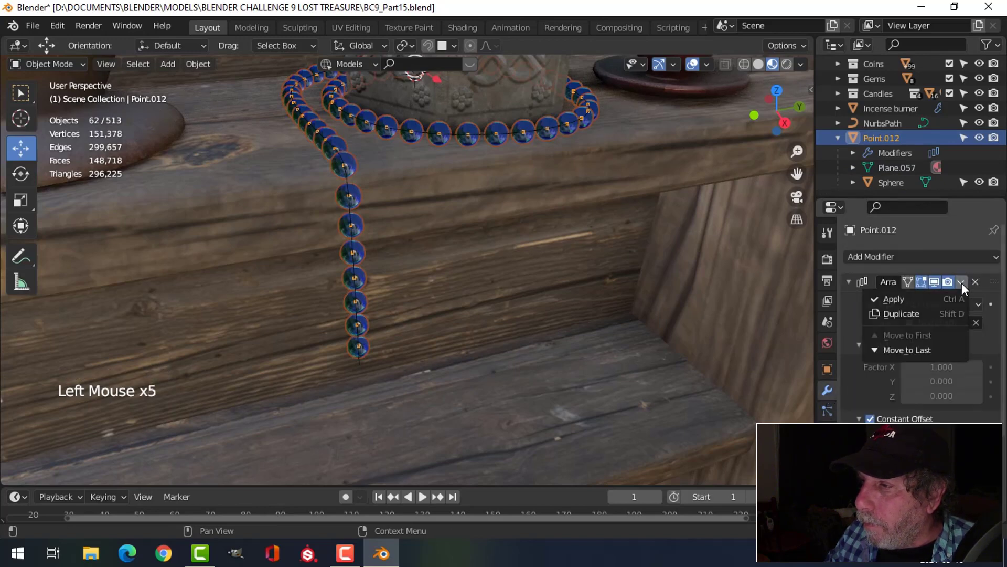
left_click(927, 298)
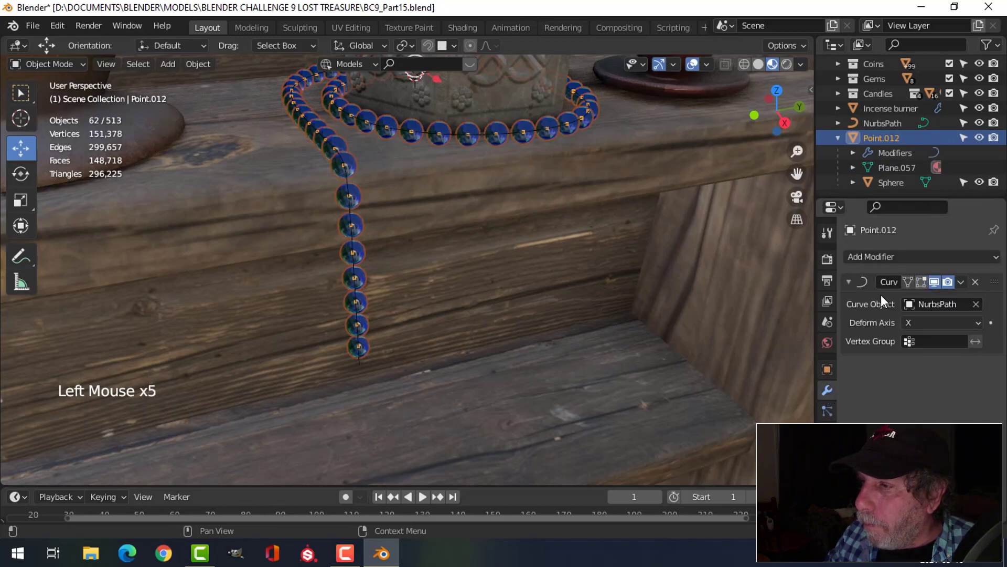
left_click(961, 282)
left_click(921, 298)
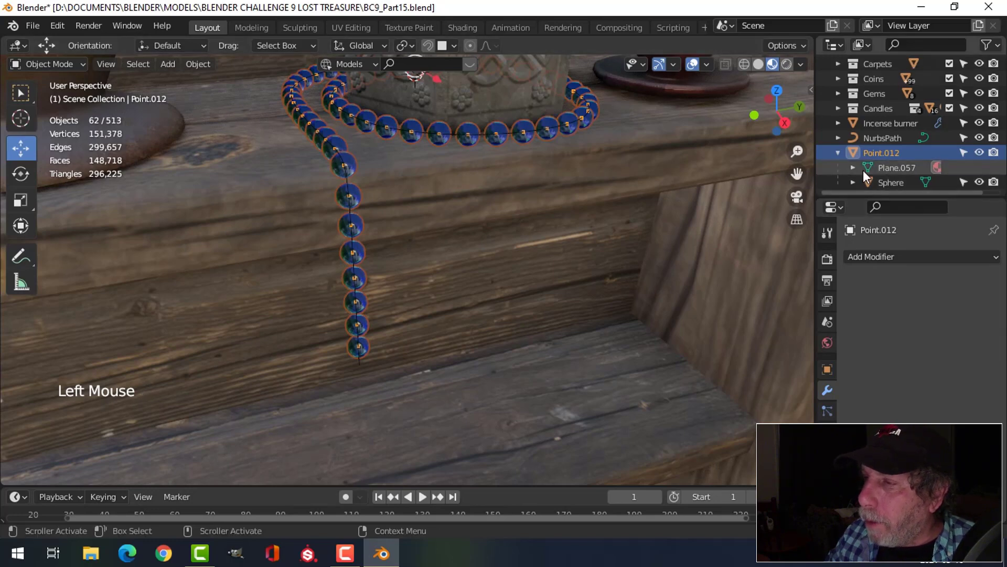
Give NurbsPath a round bevel with a depth of 0.001 m so it forms a string through the beads
left_click(883, 137)
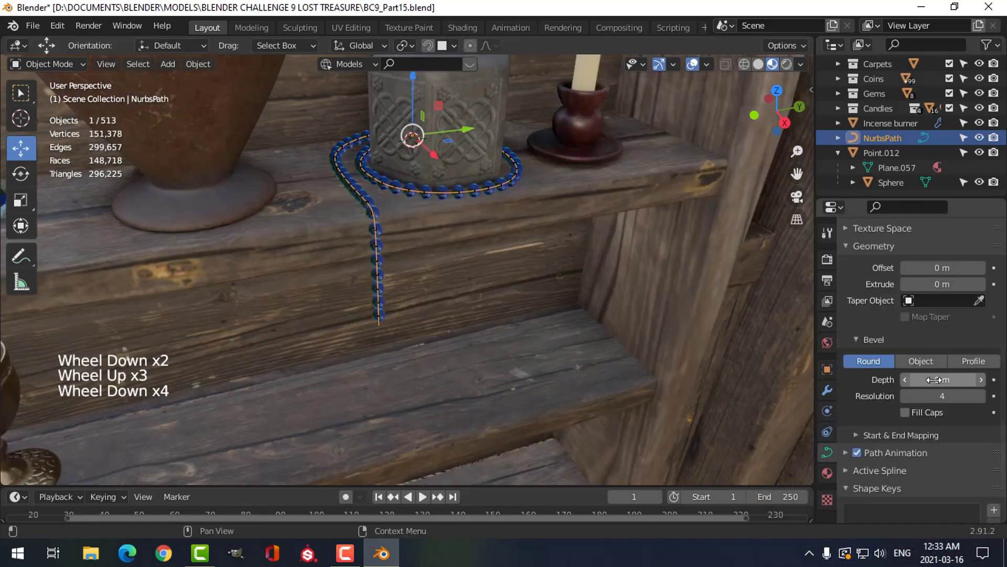
left_click(376, 262, "shift")
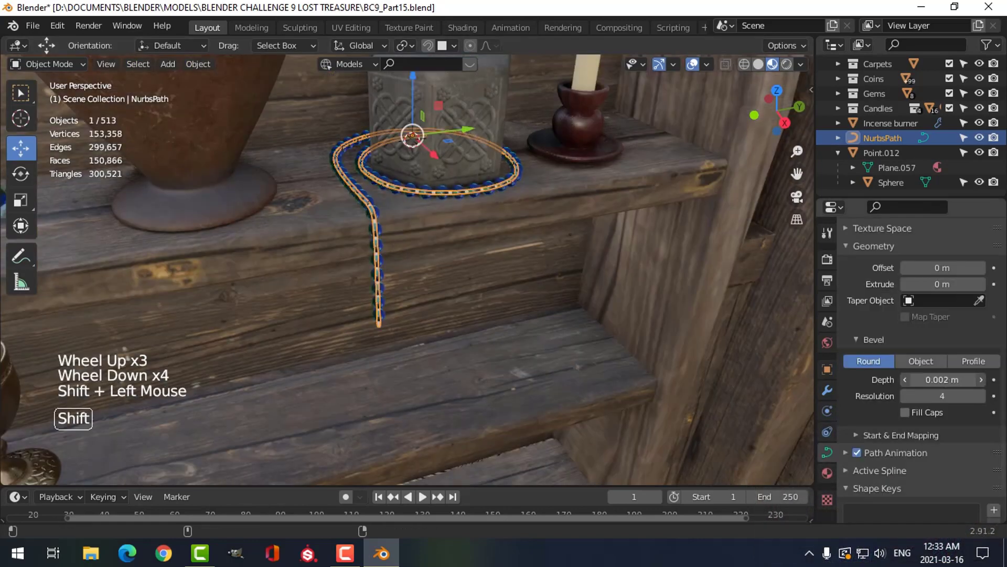
left_click_drag(942, 379, 939, 379)
scroll(449, 282, "up", 3)
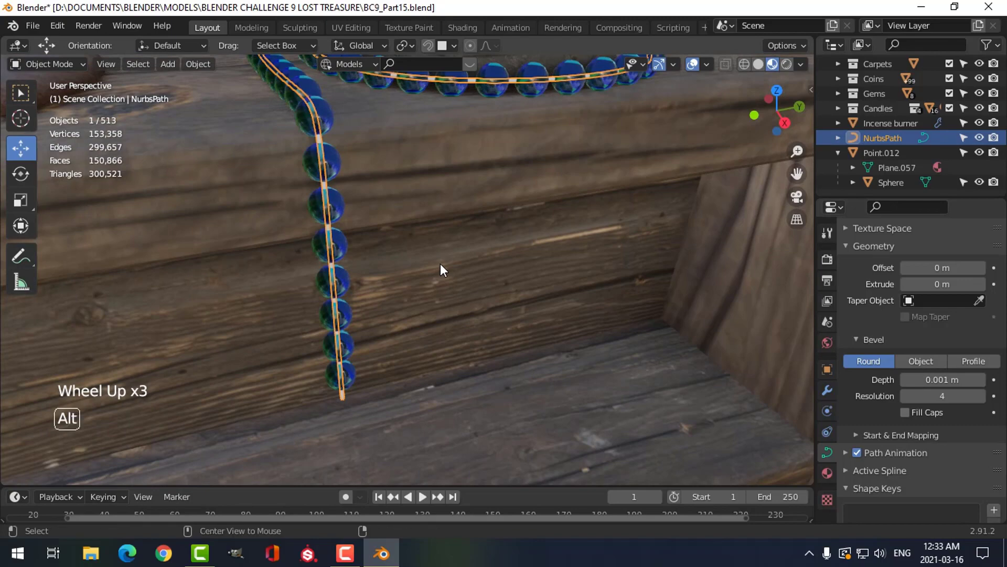
key("alt+a")
mouse_move(440, 263)
middle_mouse_down()
mouse_move(444, 282)
mouse_move(440, 262)
middle_mouse_up()
scroll(449, 285, "down", 2)
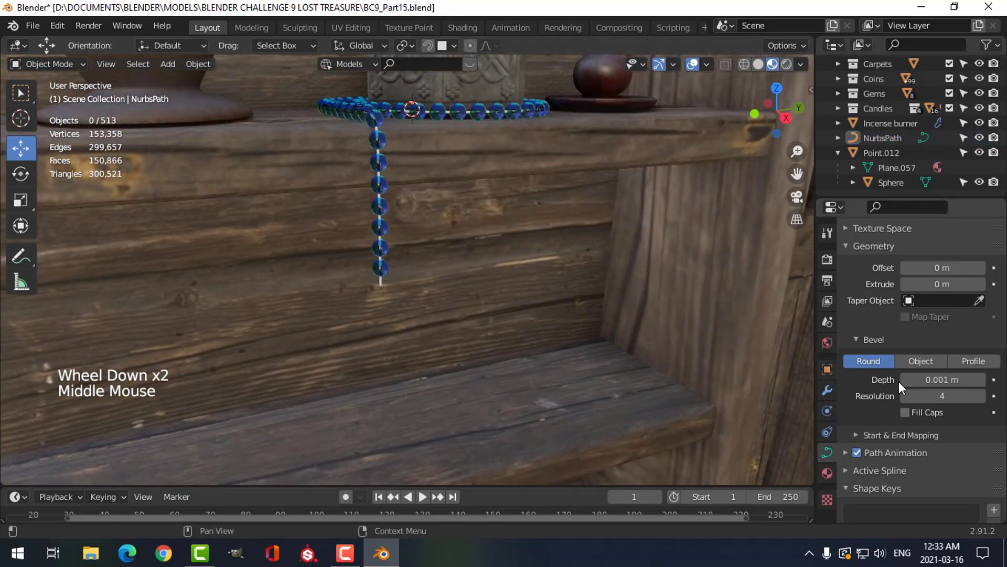
Inspect the string's lower end up close, select NurbsPath and review its curve shape and geometry settings
scroll(405, 278, "up", 5)
middle_click_drag(397, 281, 505, 270)
scroll(373, 278, "down", 2)
left_click(380, 211)
scroll(931, 401, "down", 7)
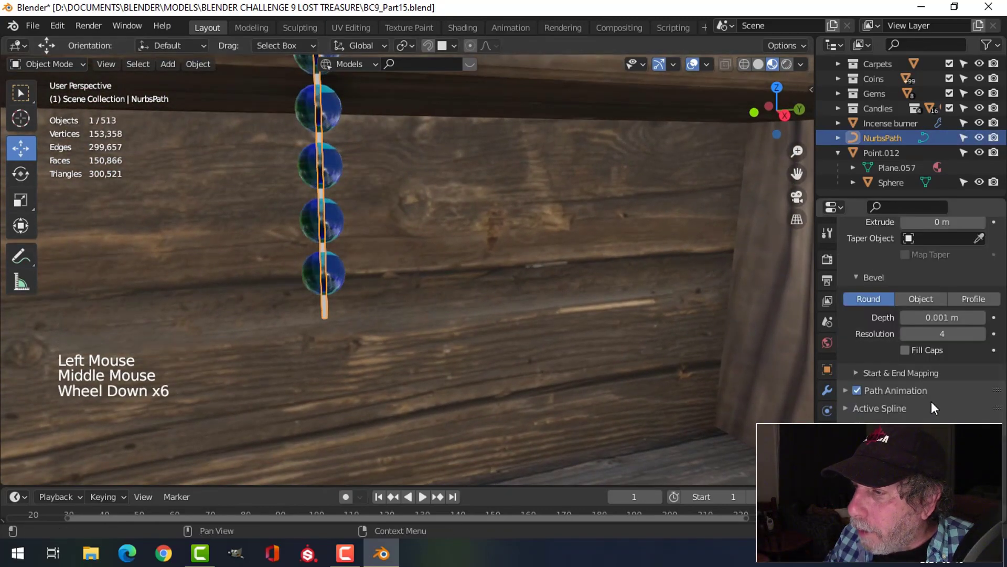
scroll(936, 367, "up", 2)
scroll(936, 364, "up", 5)
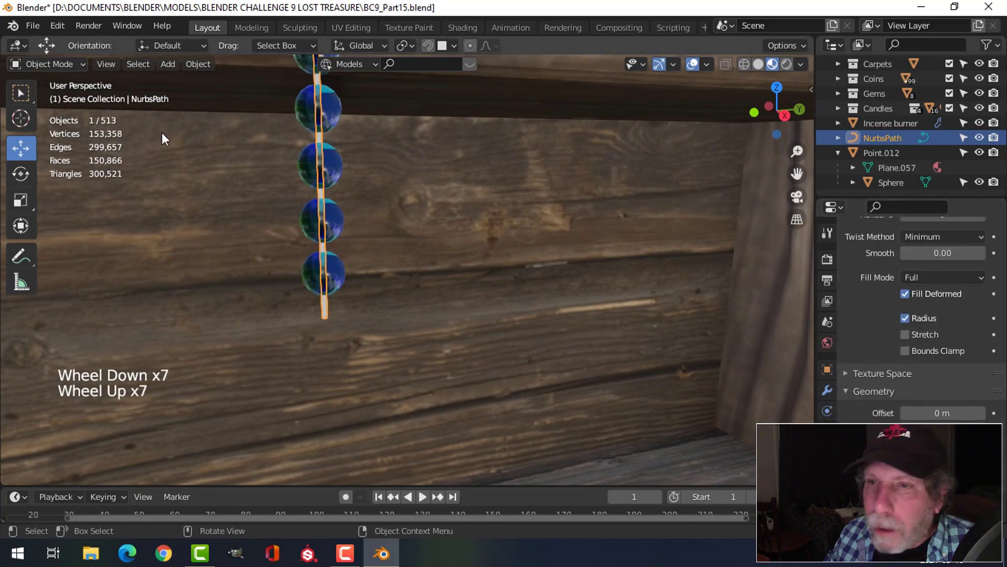
scroll(474, 235, "up", 4)
scroll(469, 235, "down", 10)
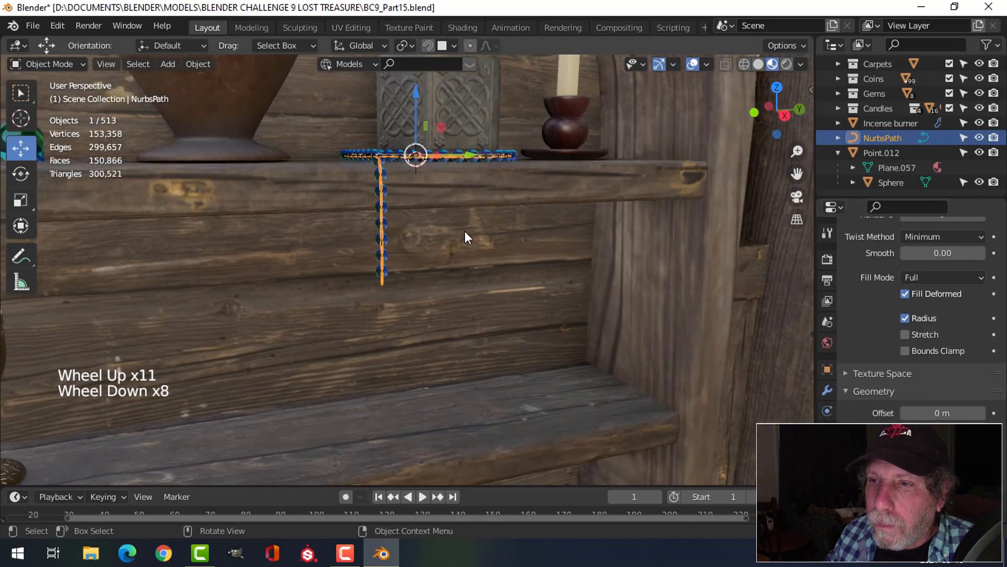
Convert the selected NurbsPath string to a mesh, then clear the selection
middle_click_drag(465, 231, 777, 328)
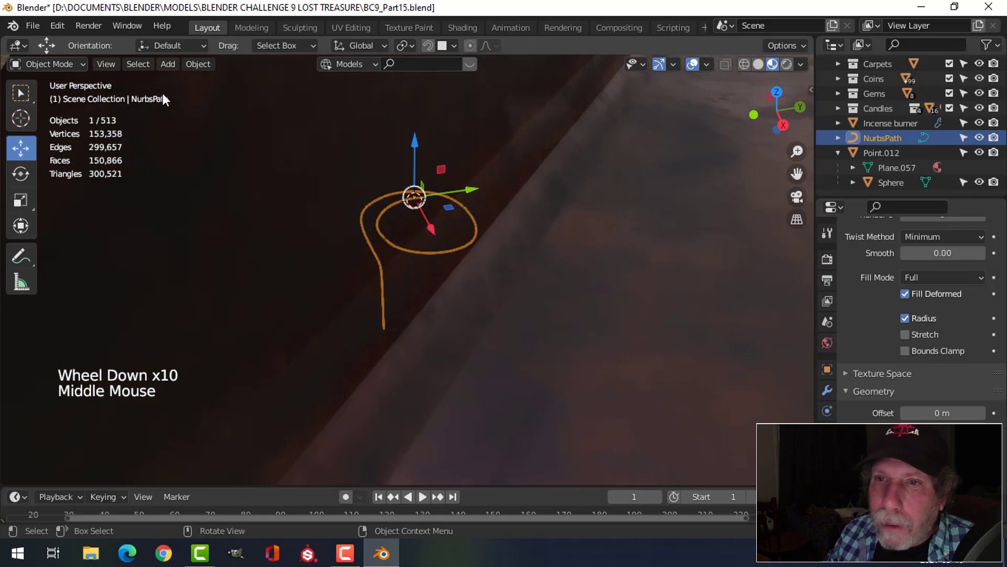
left_click(195, 64)
mouse_move(234, 452)
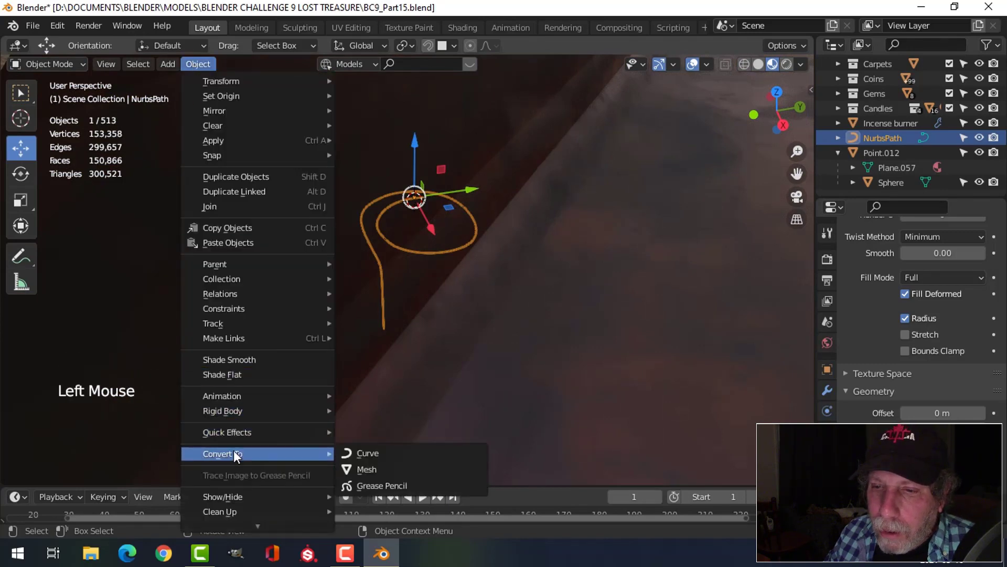
left_click(367, 469)
scroll(456, 262, "up", 1)
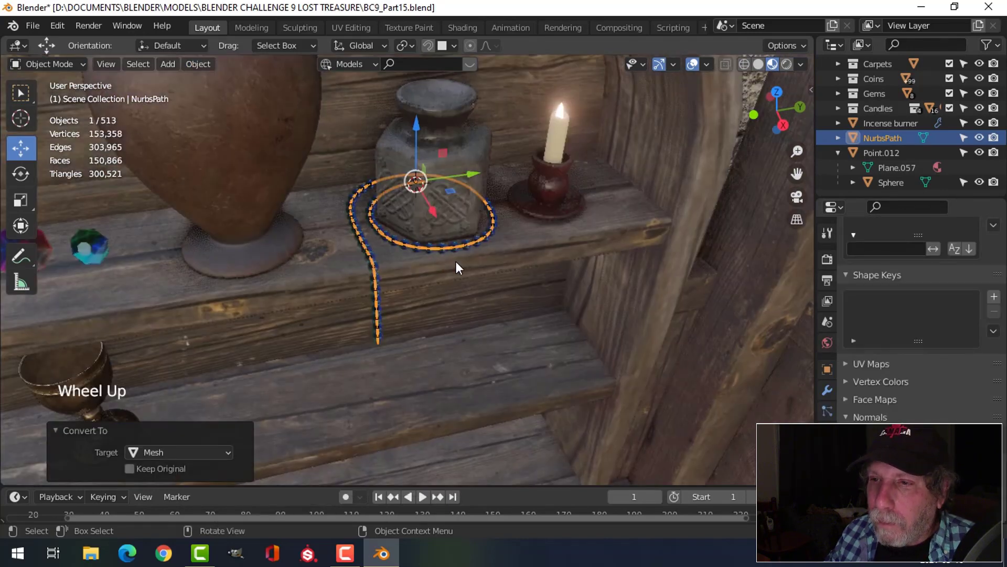
middle_click_drag(457, 263, 490, 259)
key("alt+a")
scroll(376, 258, "up", 3)
middle_click_drag(375, 255, 345, 258)
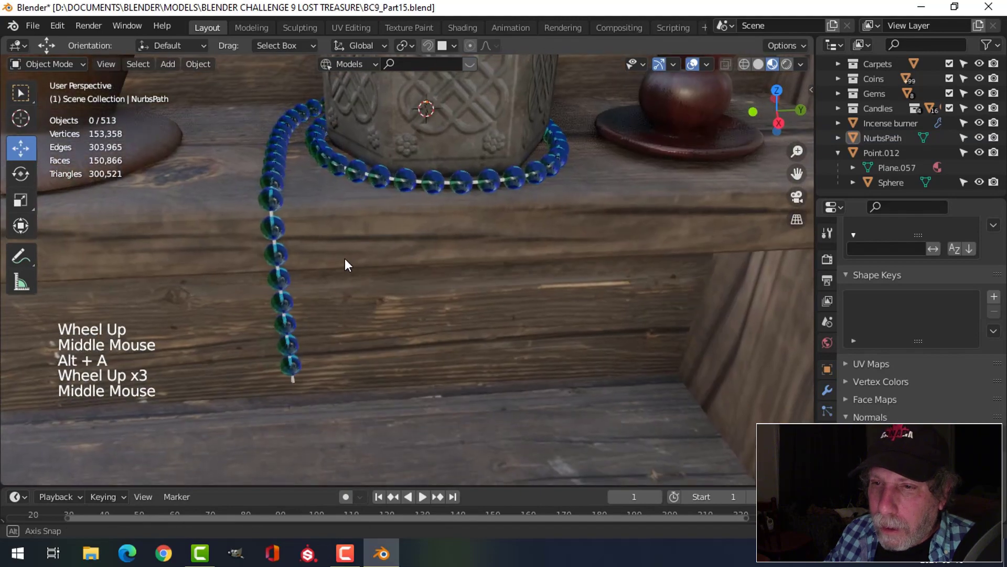
Add a new material to the NurbsPath string mesh and name it NecklaceString
left_click(295, 383)
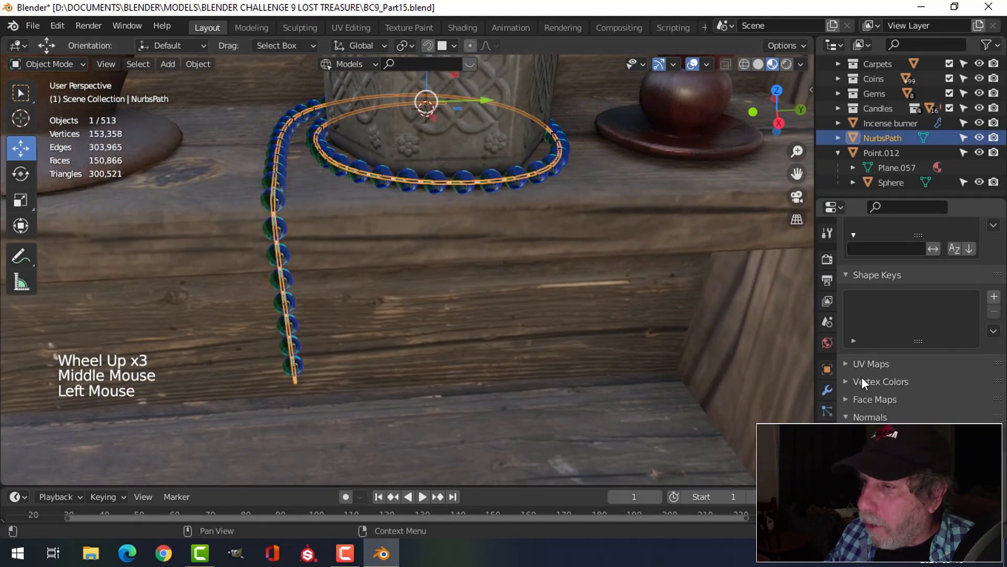
left_click(827, 474)
scroll(888, 401, "down", 2)
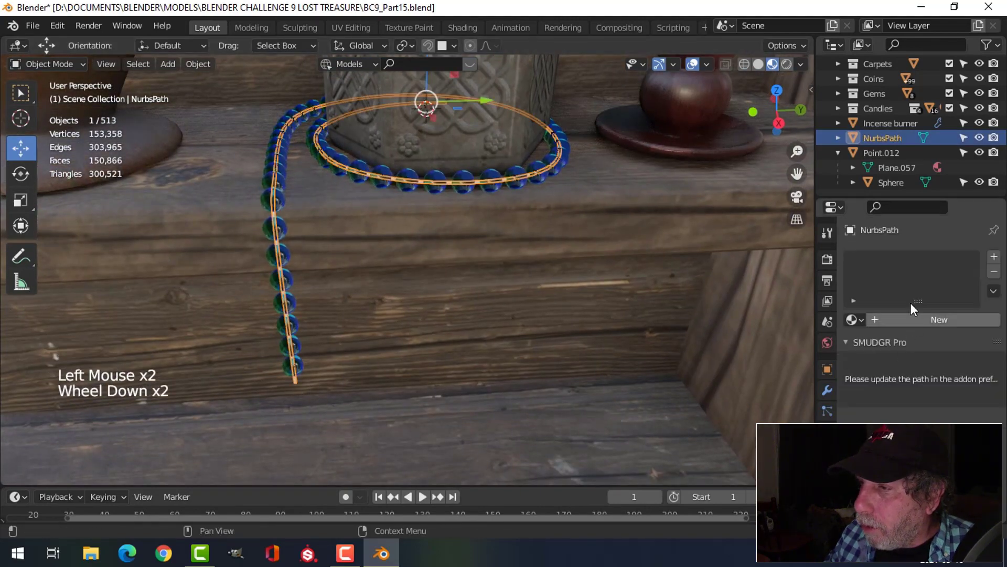
scroll(910, 283, "up", 4)
left_click(914, 318)
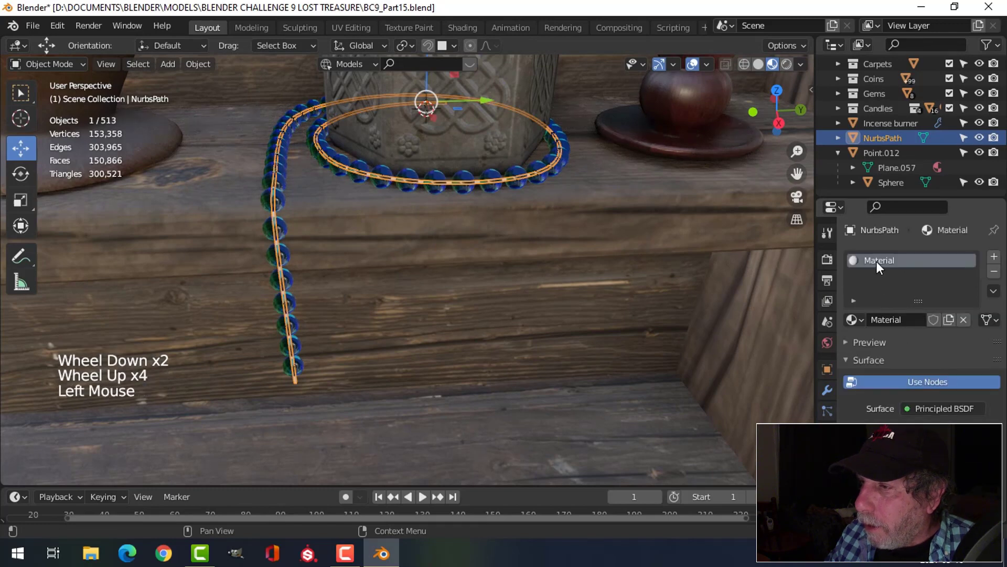
type("Ne")
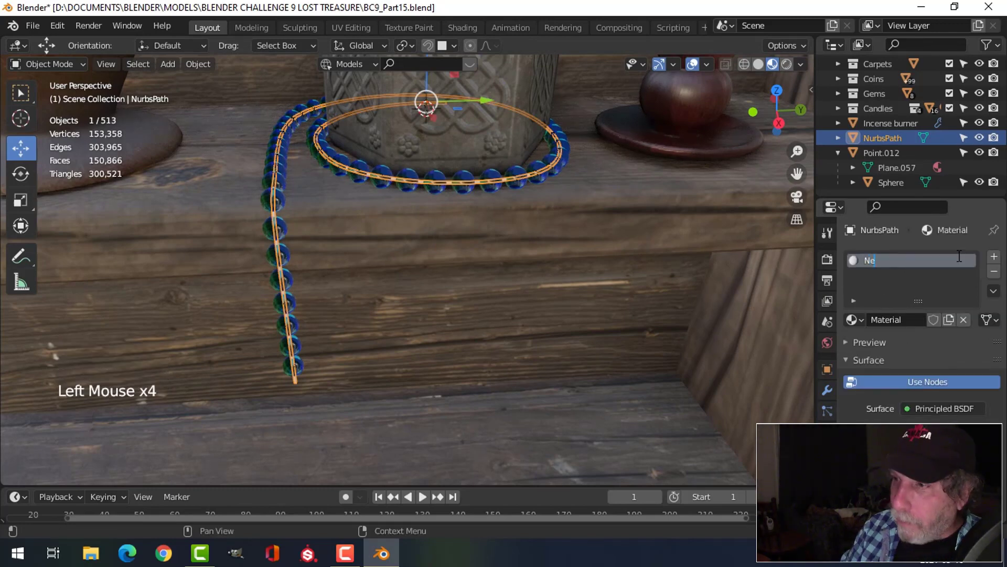
type("cklaceString")
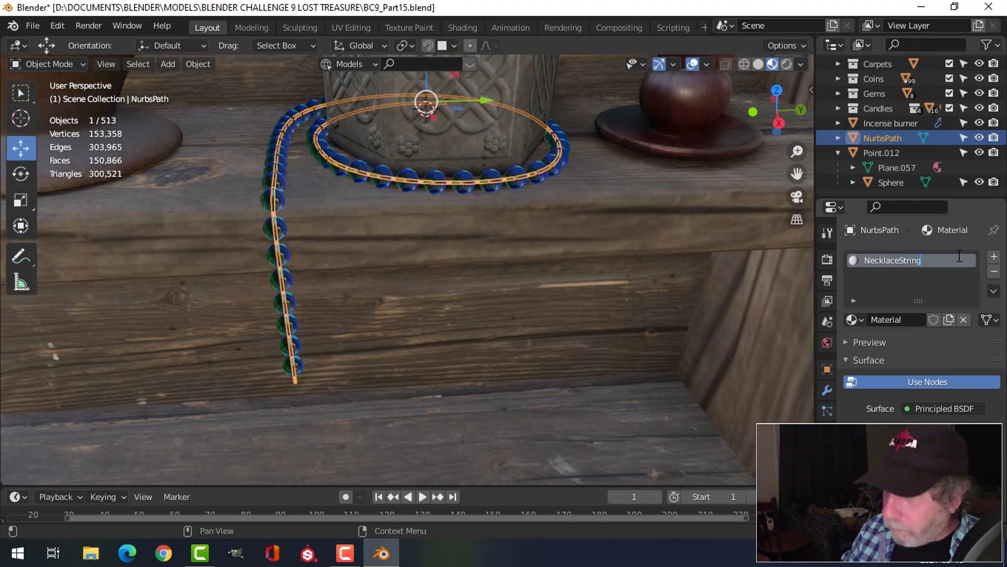
key("Return")
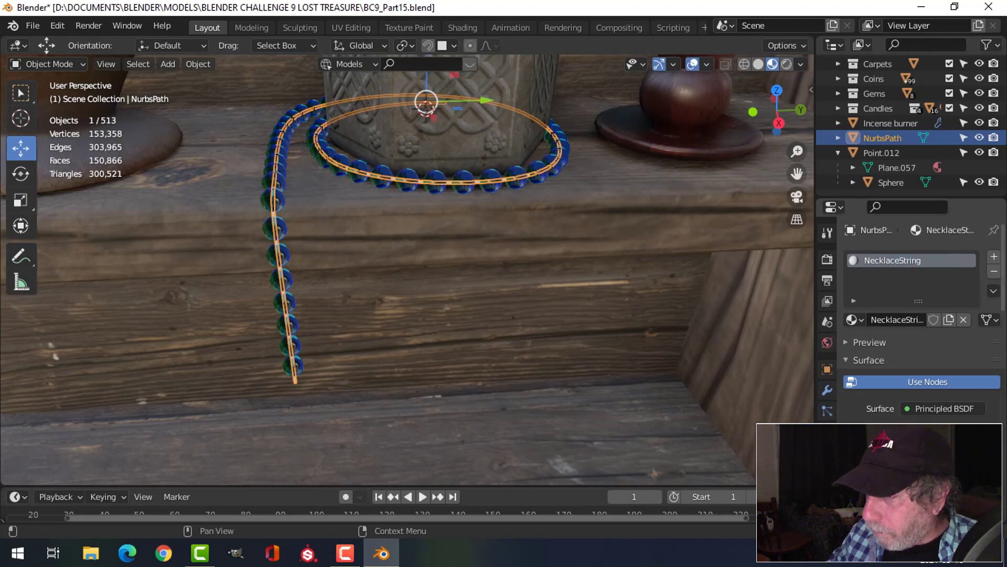
Darken the NecklaceString material's base color to a very dark grey and set its roughness to 0.222
left_click(958, 370)
left_click_drag(972, 334, 974, 294)
scroll(918, 326, "down", 4)
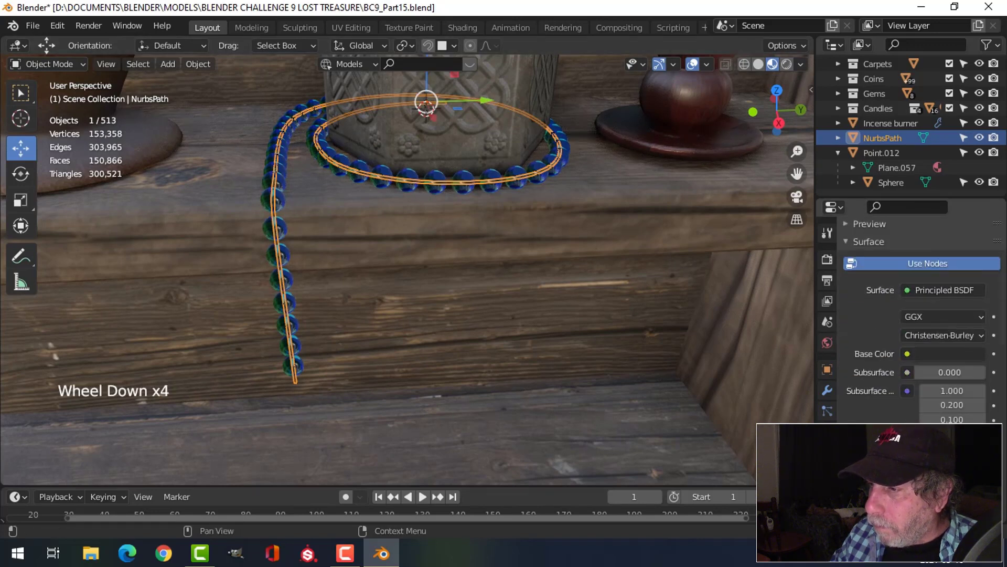
scroll(918, 398, "down", 4)
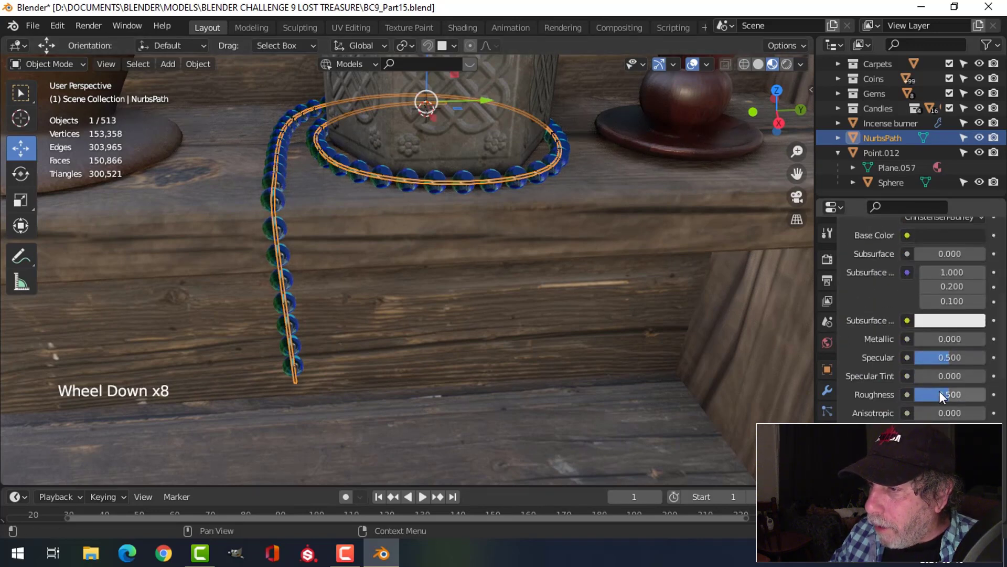
left_click_drag(939, 391, 930, 391)
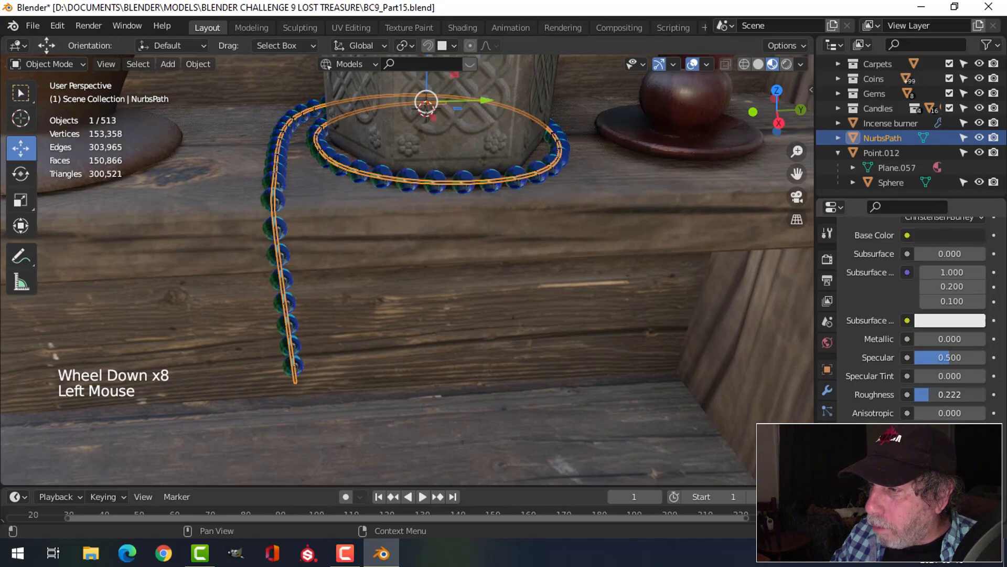
Clear the selection and check how the dark string looks between the beads from below and from the front
key("alt+a")
scroll(411, 326, "down", 1)
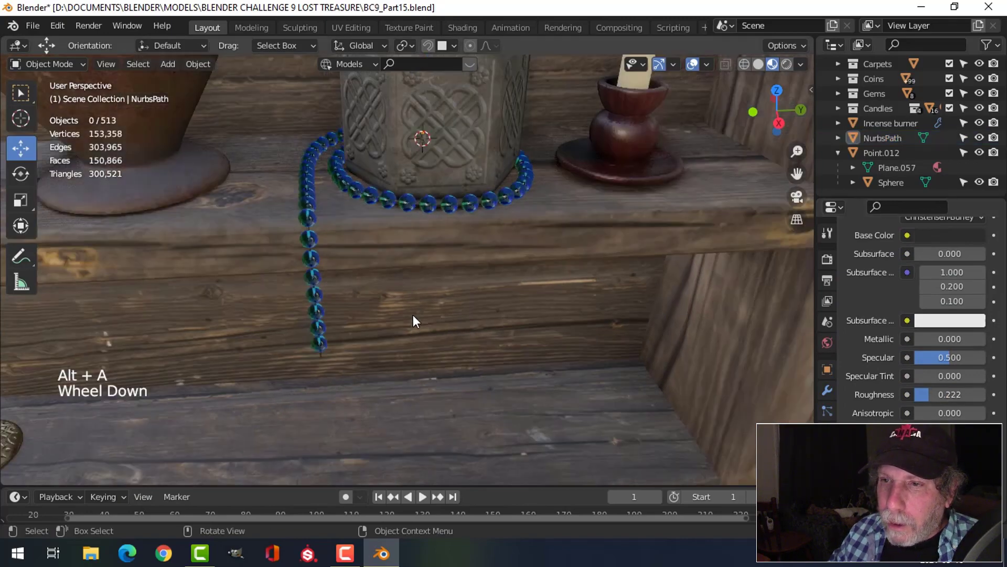
middle_click_drag(414, 315, 367, 223)
scroll(435, 345, "up", 2)
scroll(386, 323, "down", 3)
scroll(367, 222, "up", 1)
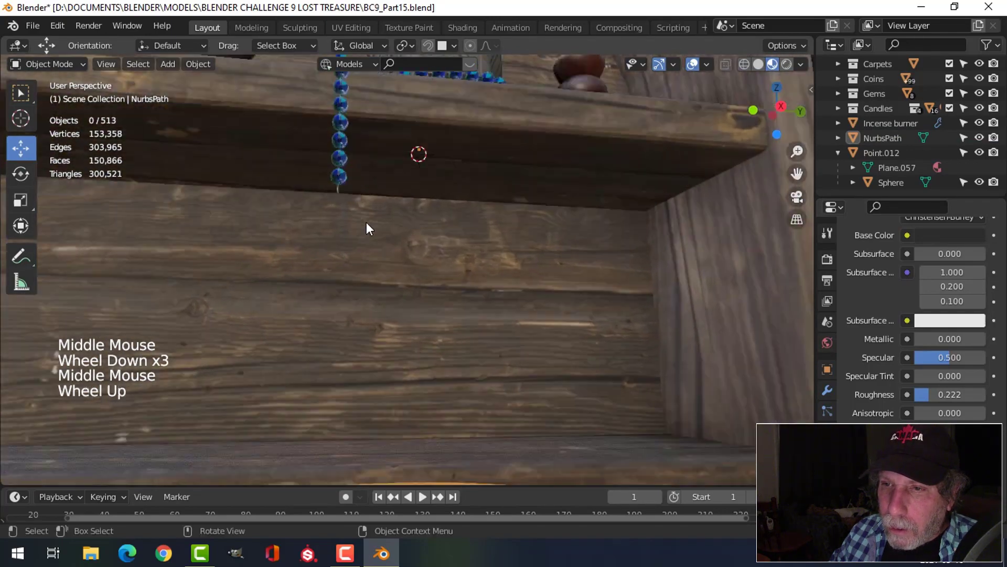
scroll(367, 223, "up", 2)
middle_click_drag(326, 175, 326, 247)
scroll(326, 246, "down", 2)
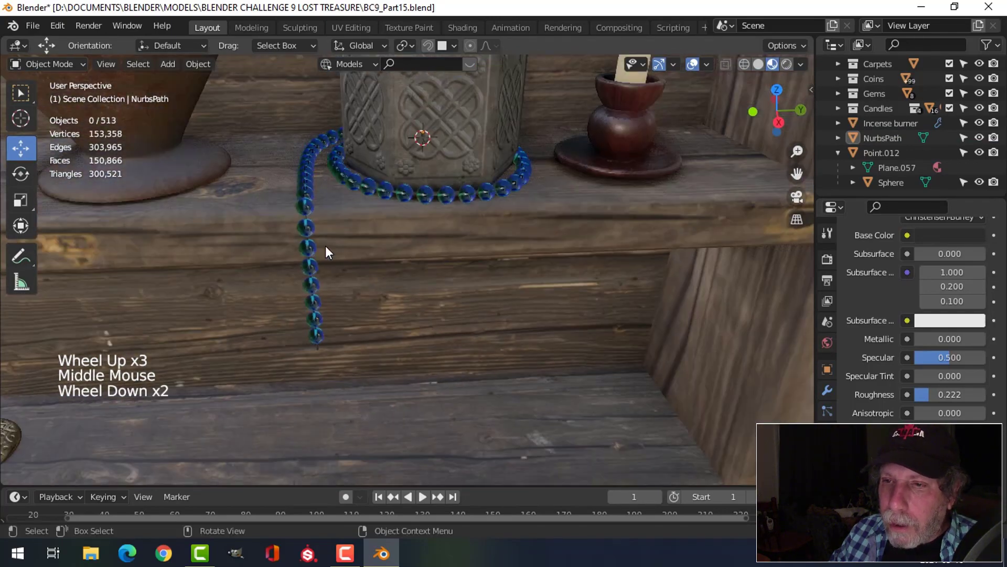
Switch the viewport to rendered shading with the whole shelf, incense burner and hanging bead necklace in view
scroll(326, 247, "down", 3)
middle_click_drag(417, 236, 445, 247)
scroll(636, 198, "down", 1)
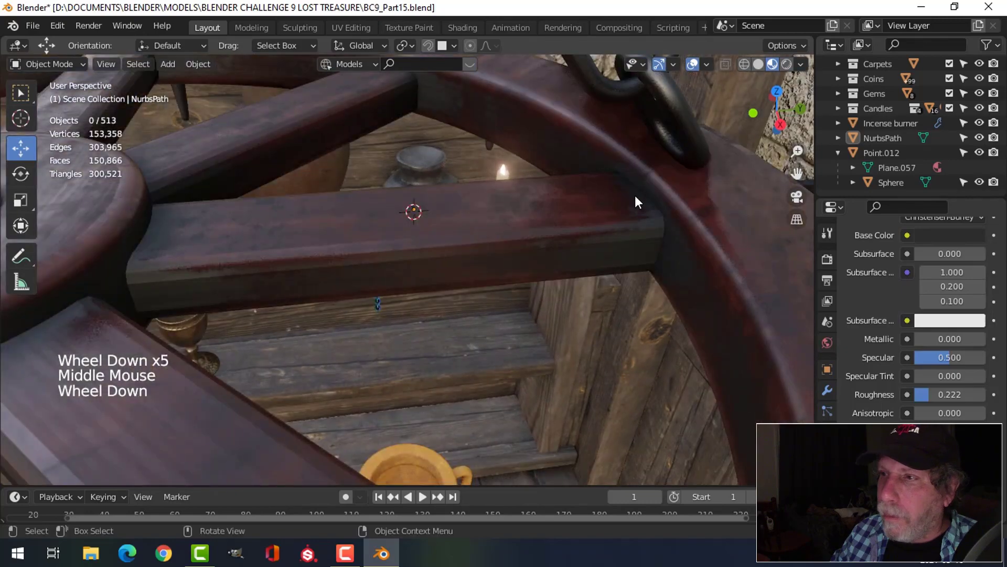
middle_click_drag(584, 237, 532, 288)
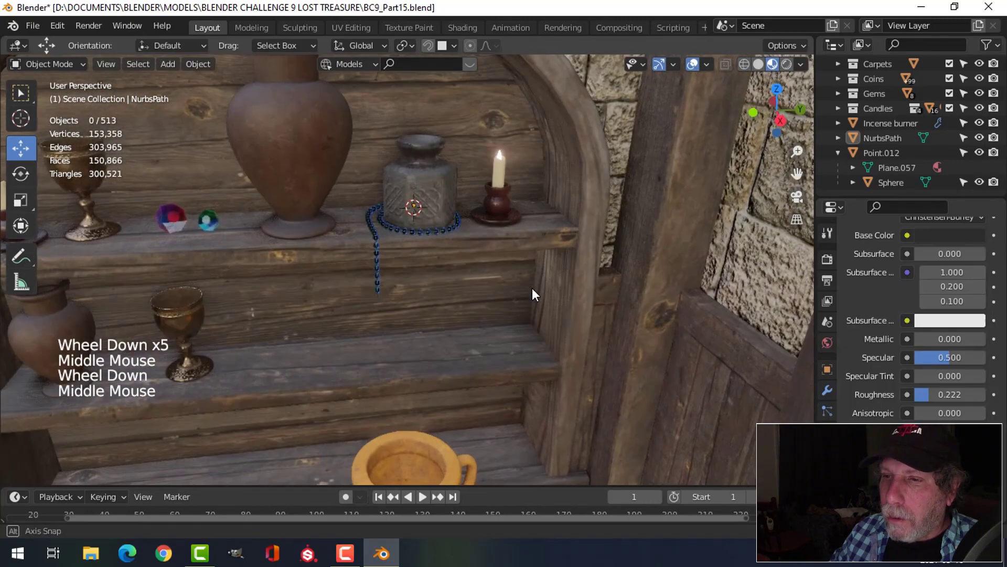
left_click(787, 64)
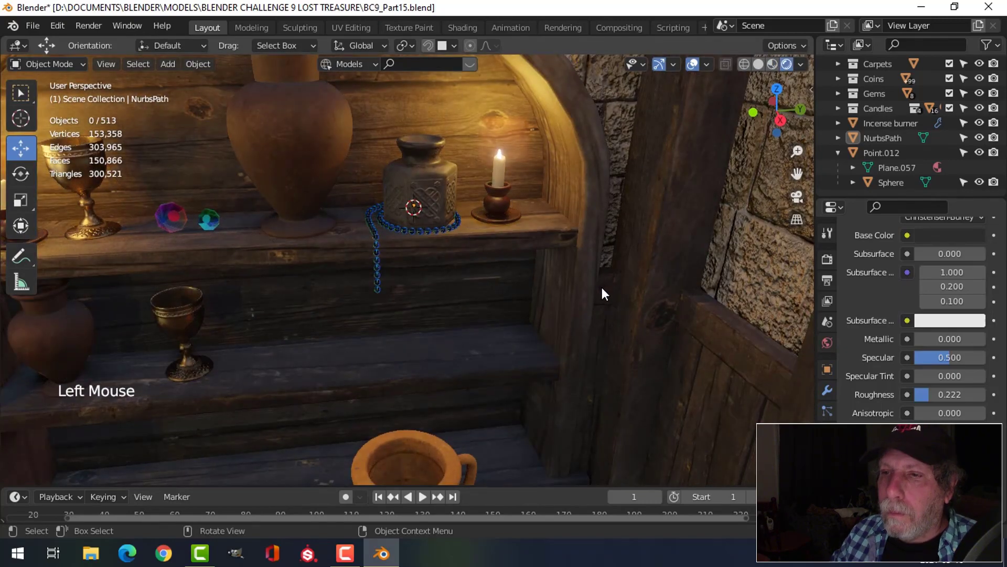
Hide the viewport gizmos and overlays and check the necklace on the candlelit shelf from farther away
scroll(602, 287, "down", 1)
left_click(659, 64)
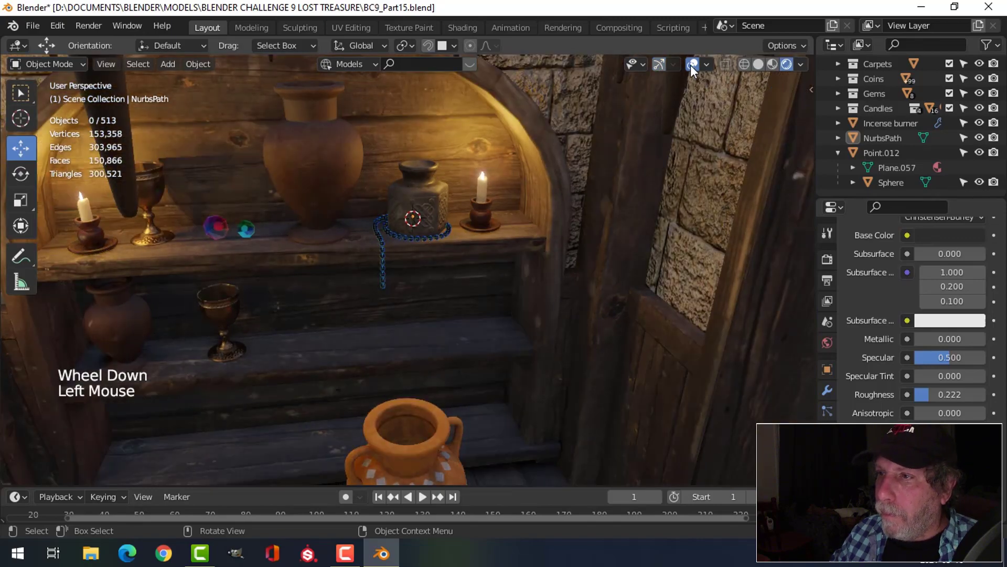
left_click(693, 64)
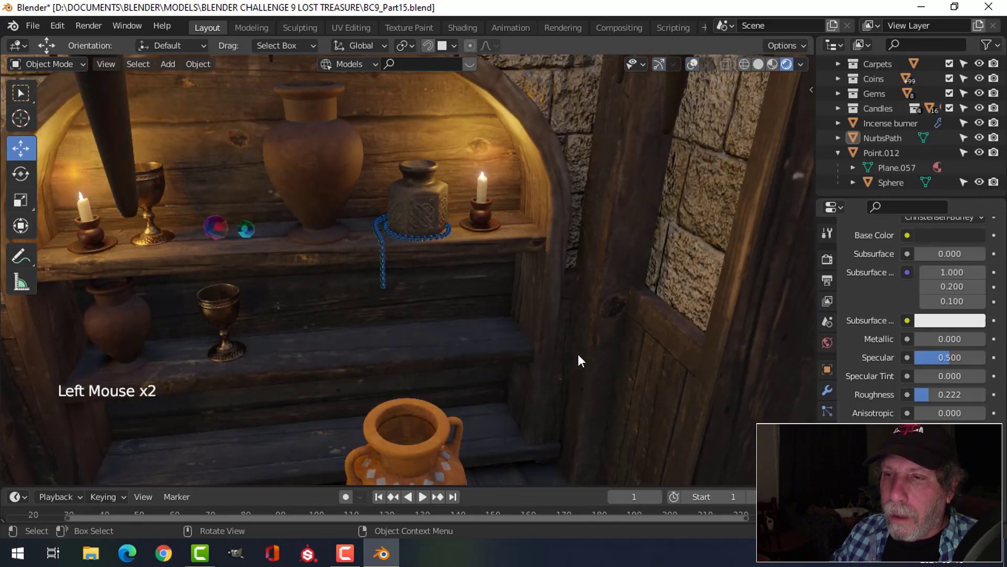
scroll(459, 317, "down", 1)
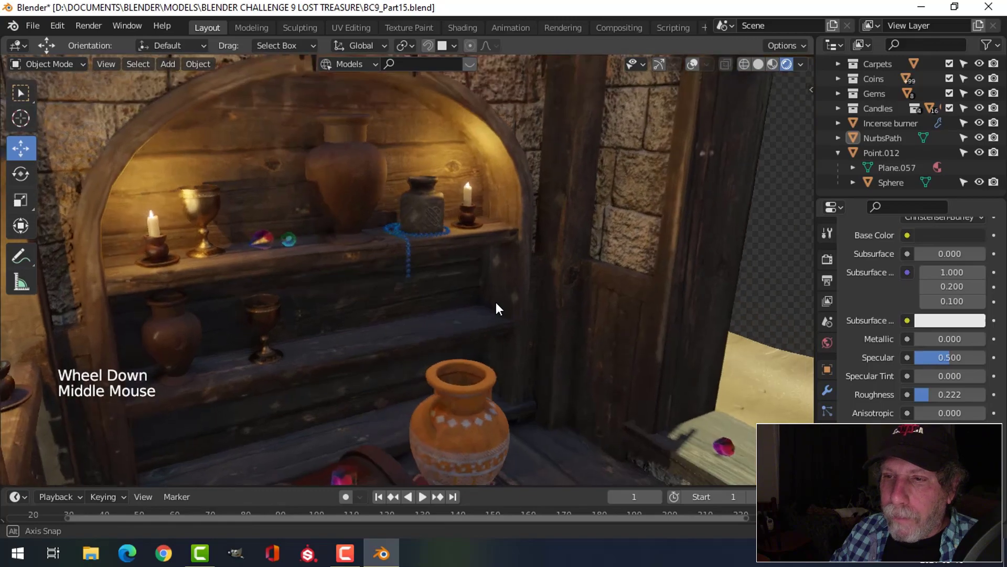